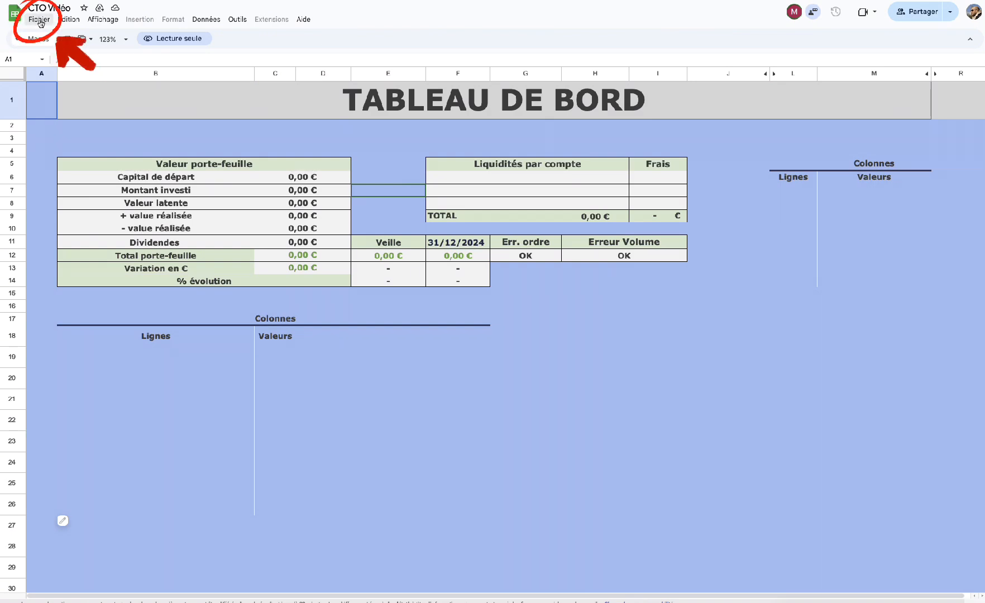
Make a copy of the CTO Vidéo spreadsheet under the proposed name 'Copie de CTO Vidéo'.
left_click(41, 21)
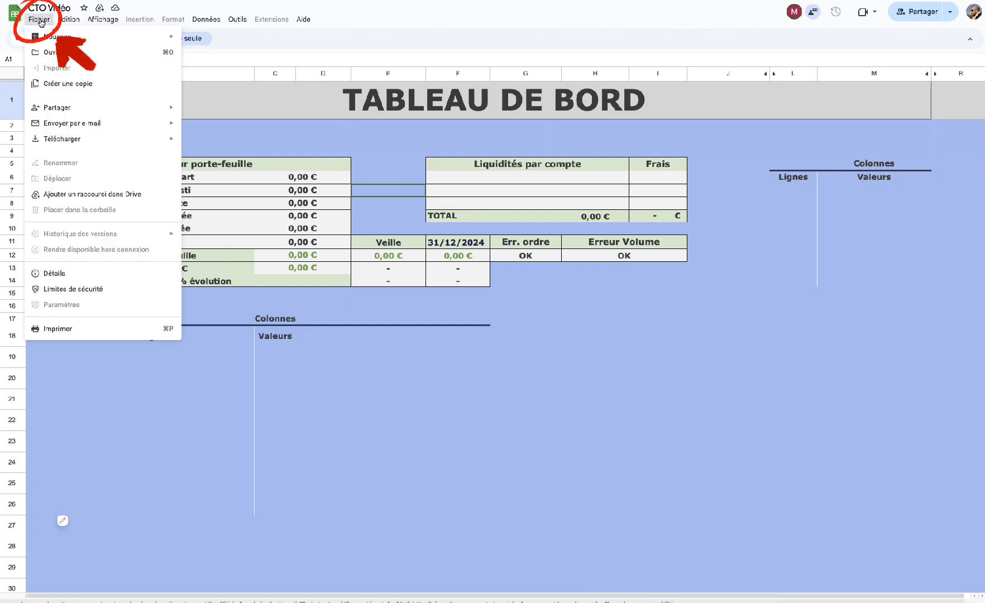
left_click(62, 83)
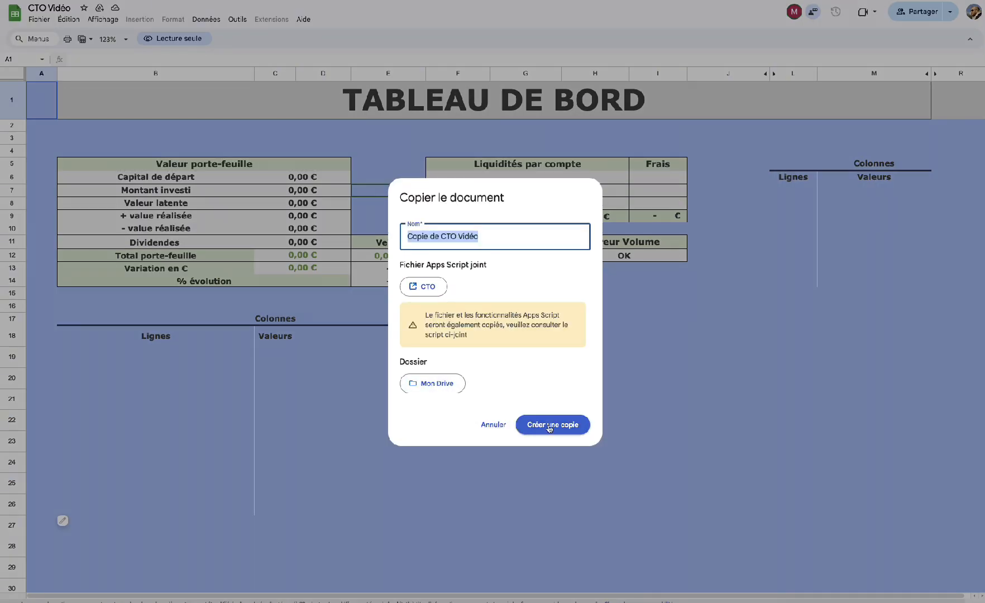
left_click(558, 426)
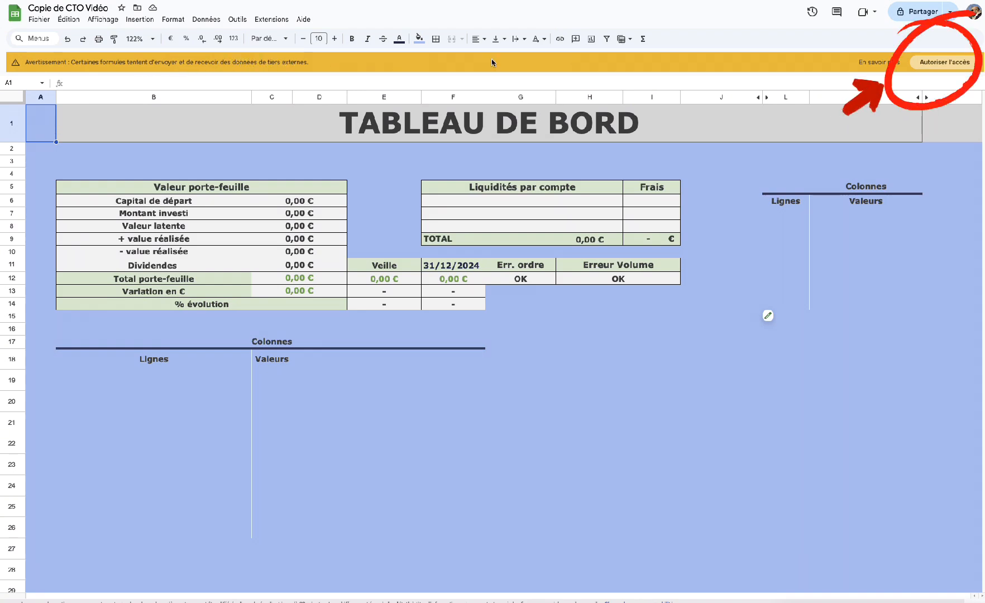
Allow the copy's formulas to access external data from the yellow warning bar.
left_click(951, 62)
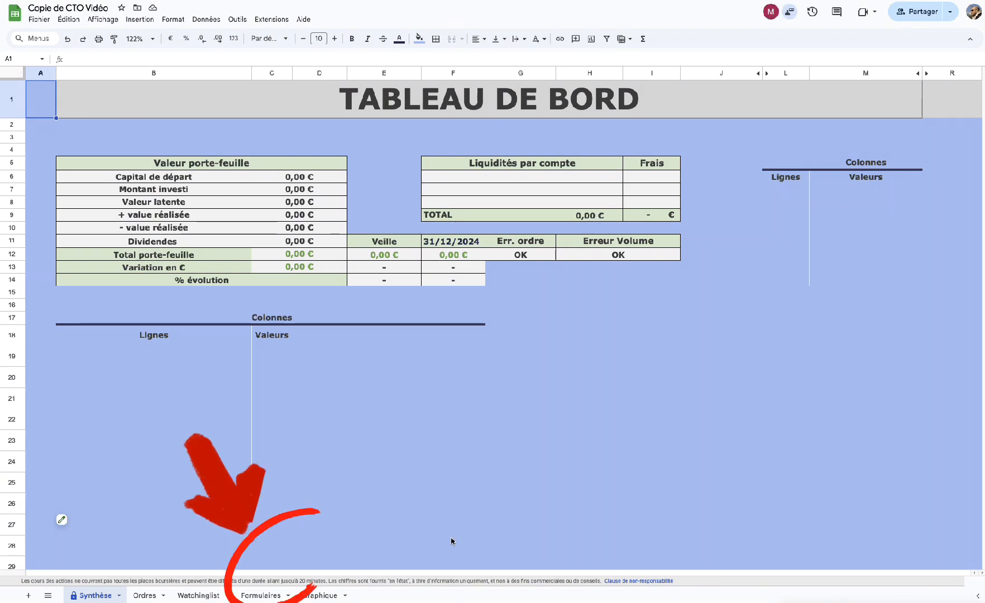
On the Formulaires sheet, enter PEA 1, PEA2 and SAXO as the three accounts under COMPTES.
left_click(268, 596)
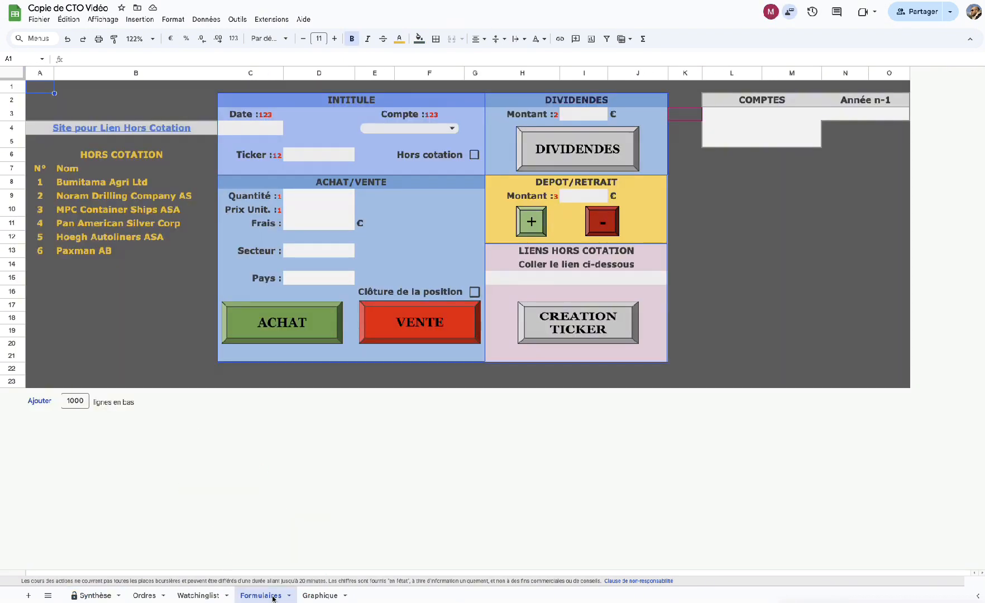
left_click(747, 119)
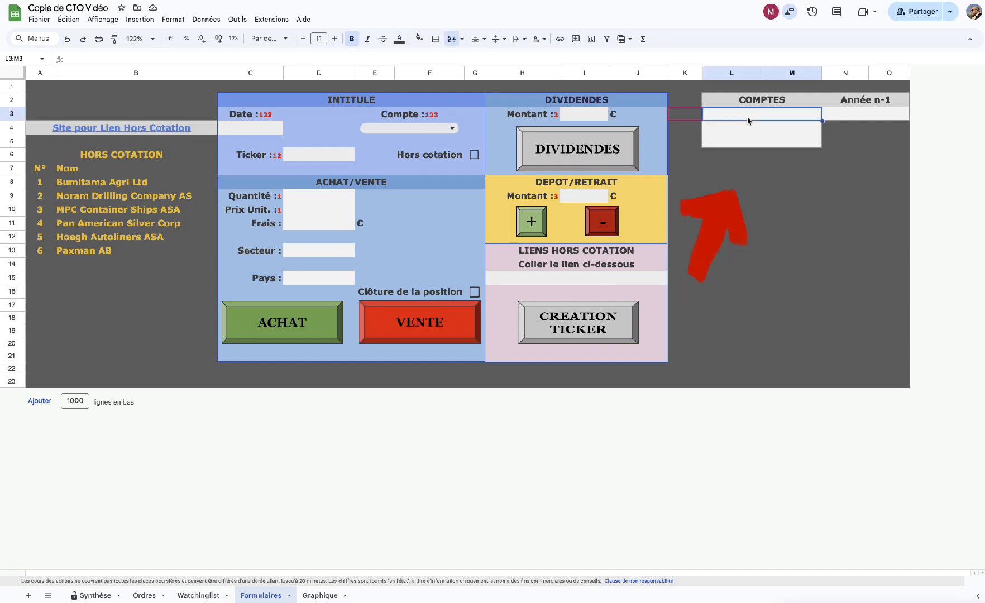
type("PEA 1")
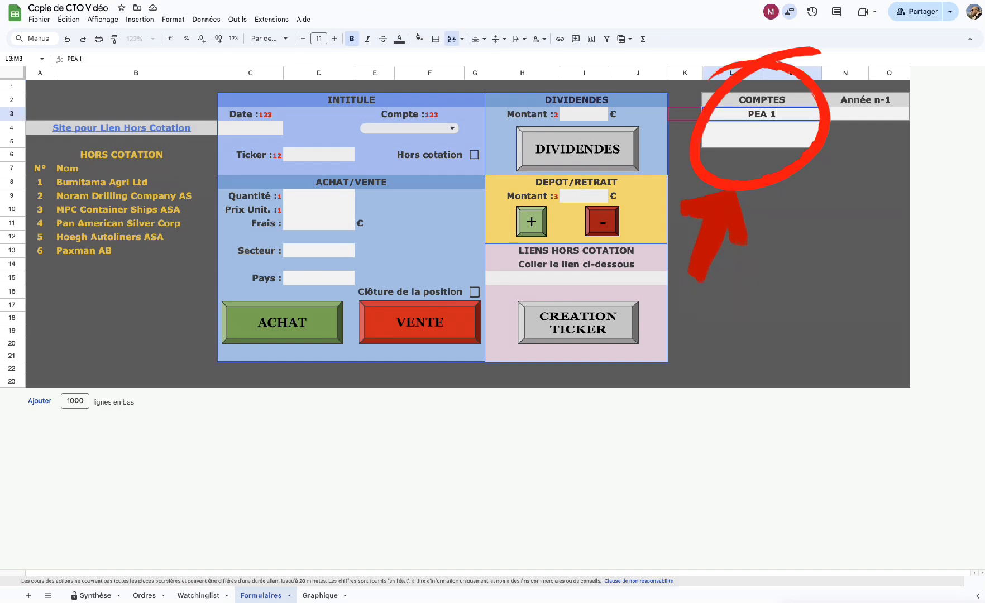
left_click(760, 128)
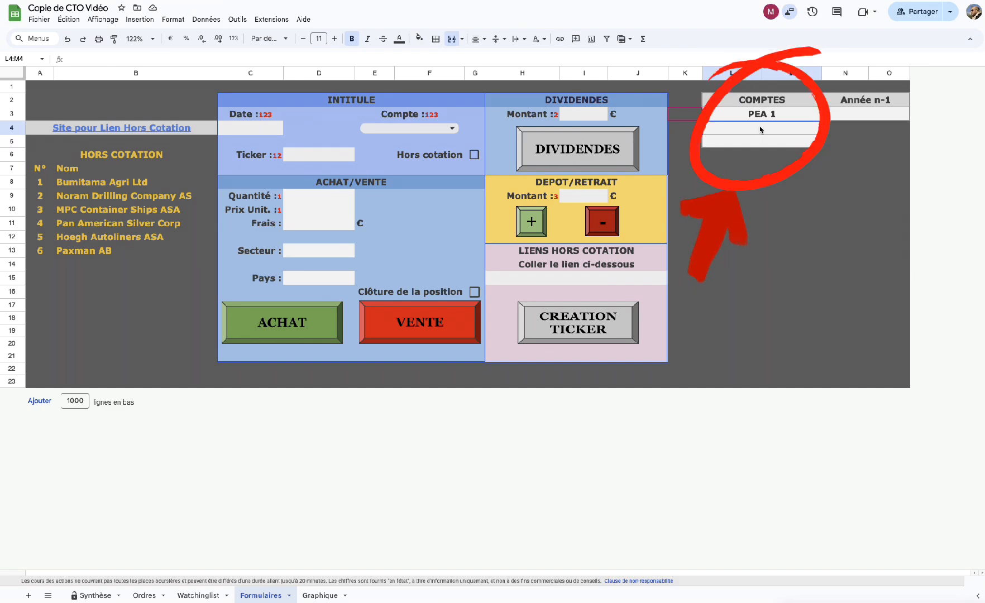
type("PEA 1")
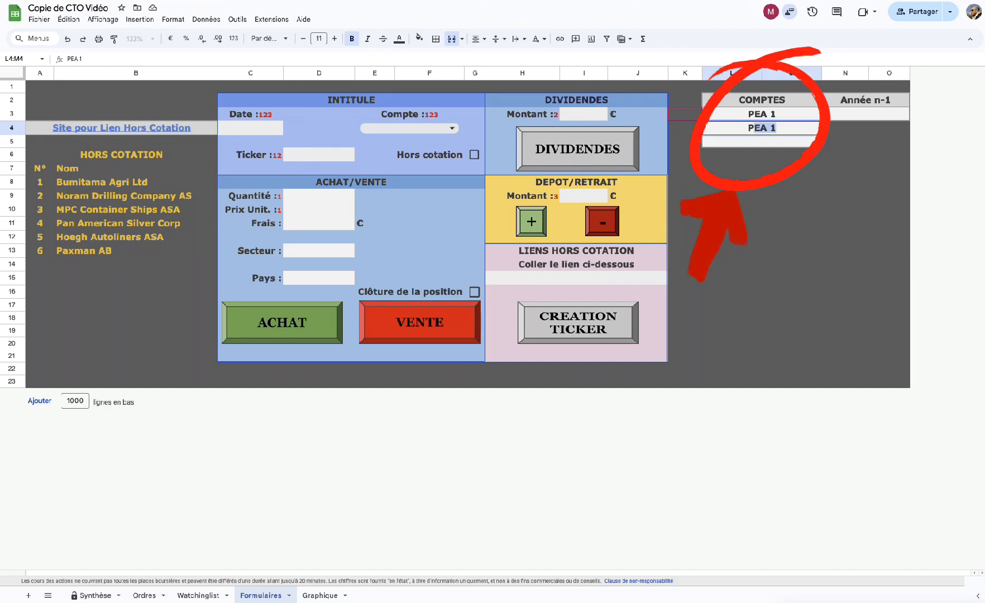
key("BackSpace")
key("BackSpace")
type("2")
left_click(766, 142)
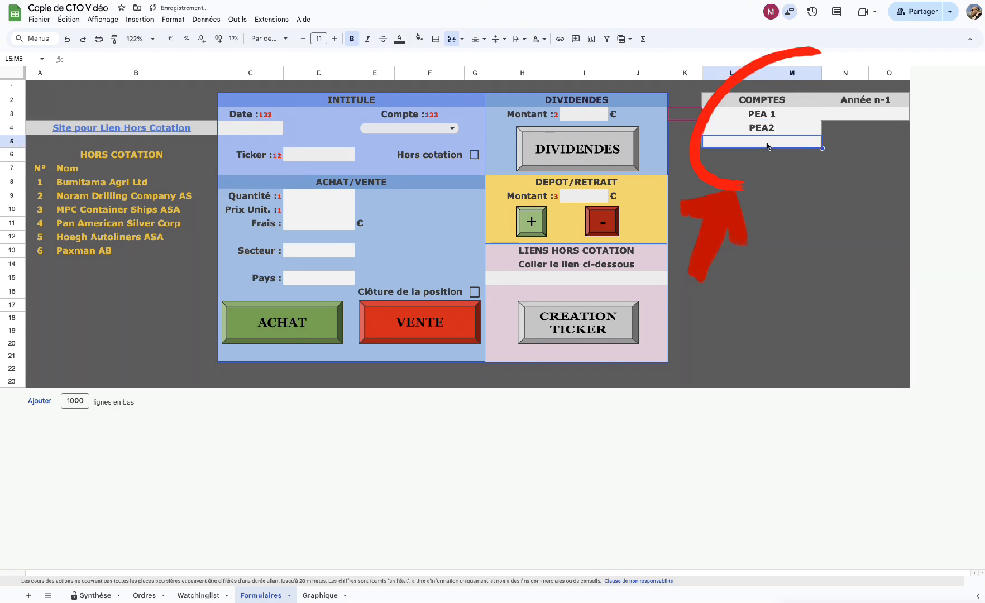
type("SAXO")
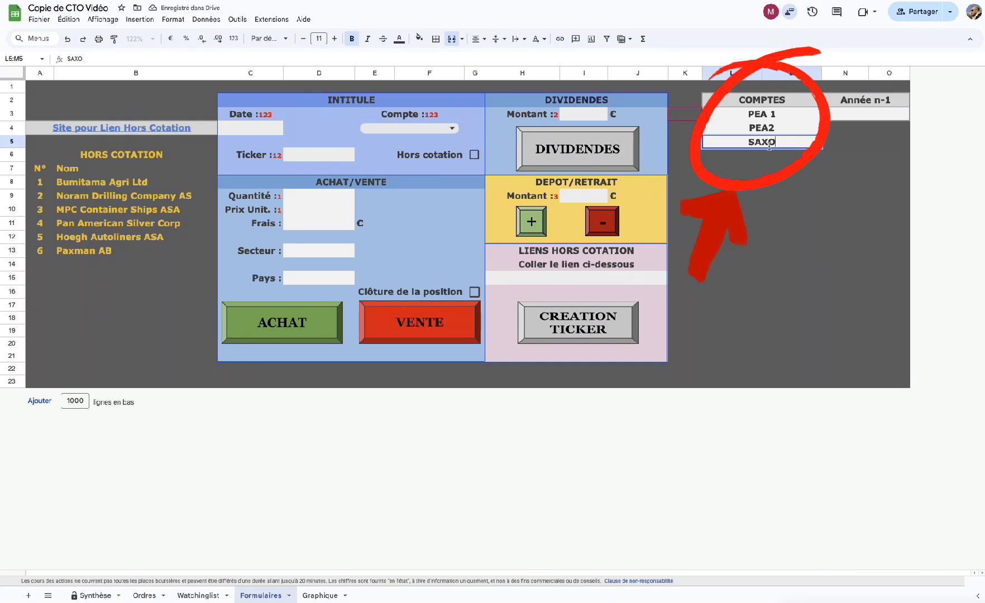
left_click(784, 191)
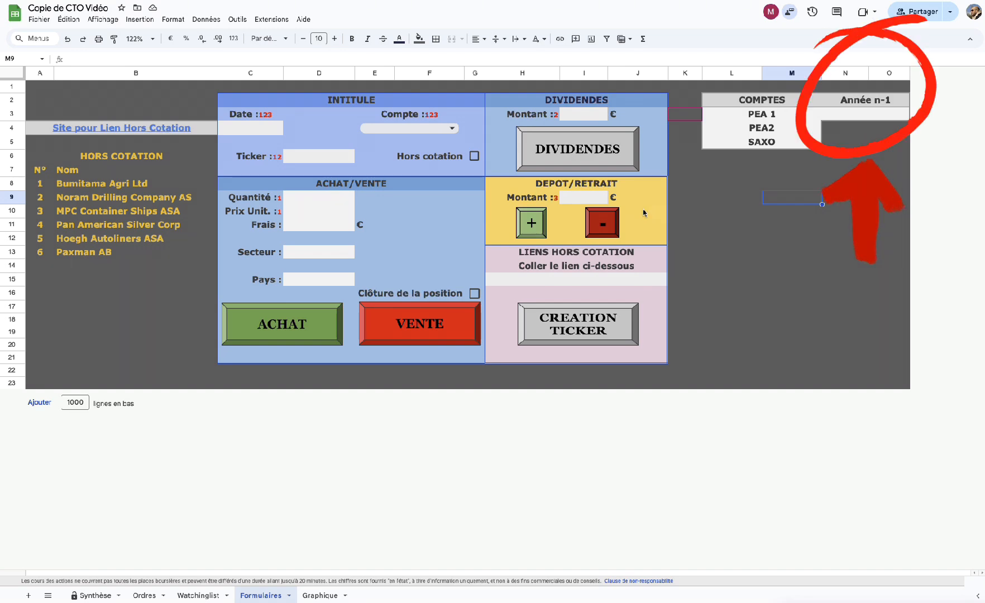
Enter 700 000 as PEA 1's Année n-1 value in cell N3.
left_click(860, 116)
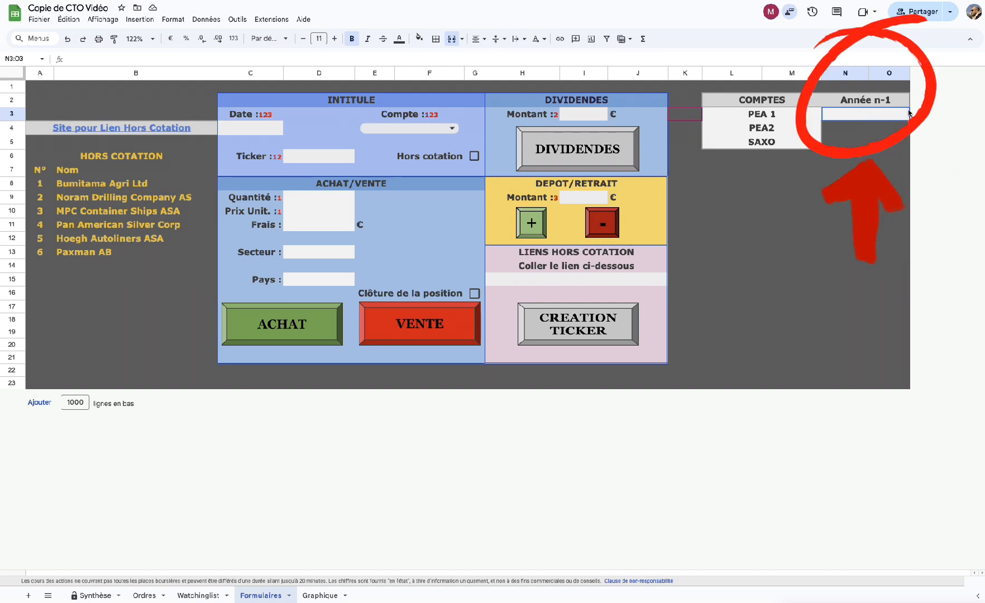
type("700 000")
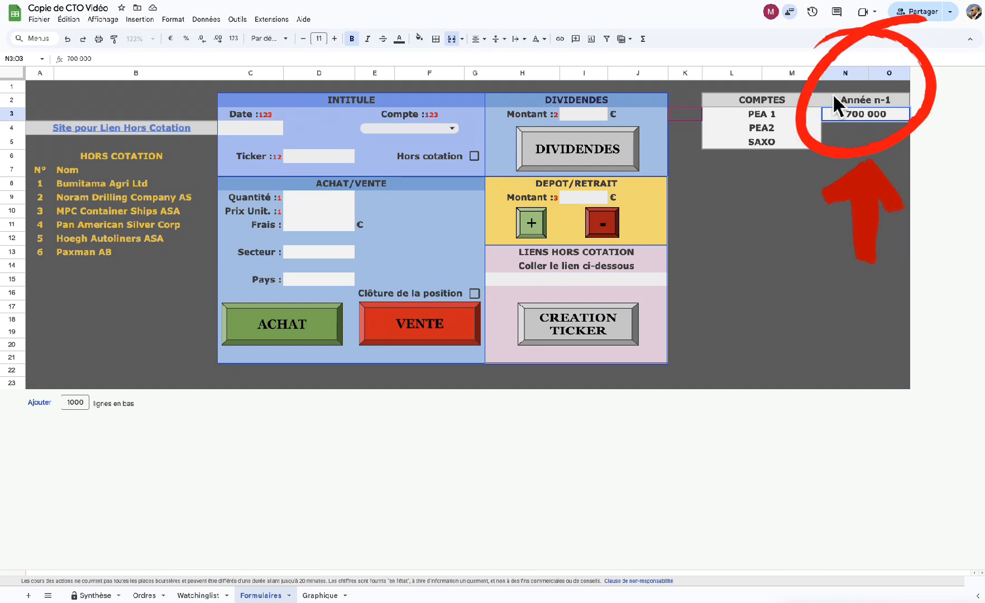
key("Return")
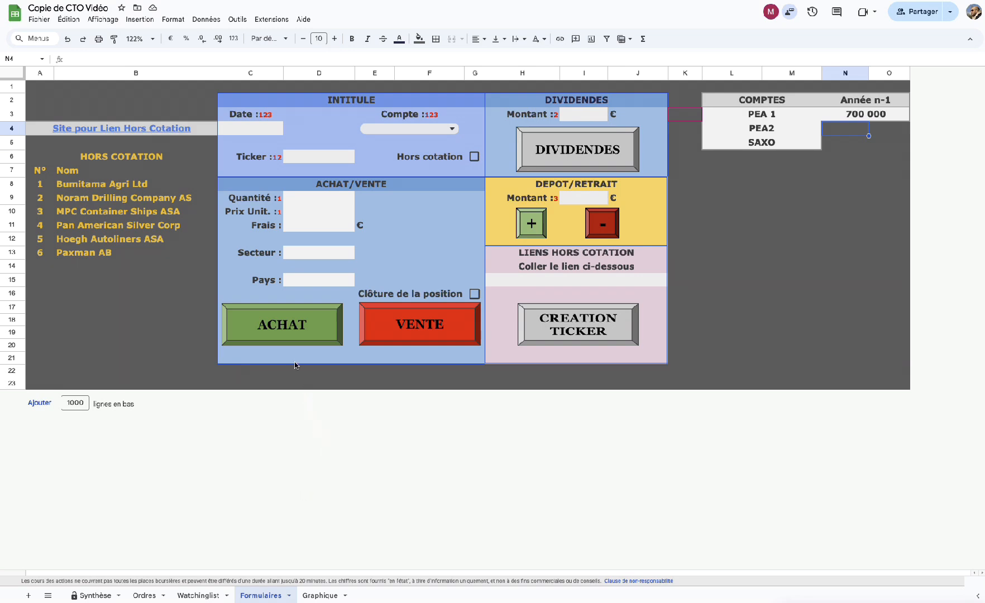
Run ACHAT, authorise the unverified CTO script on the Google account, then dismiss the missing-entry alert.
left_click(283, 323)
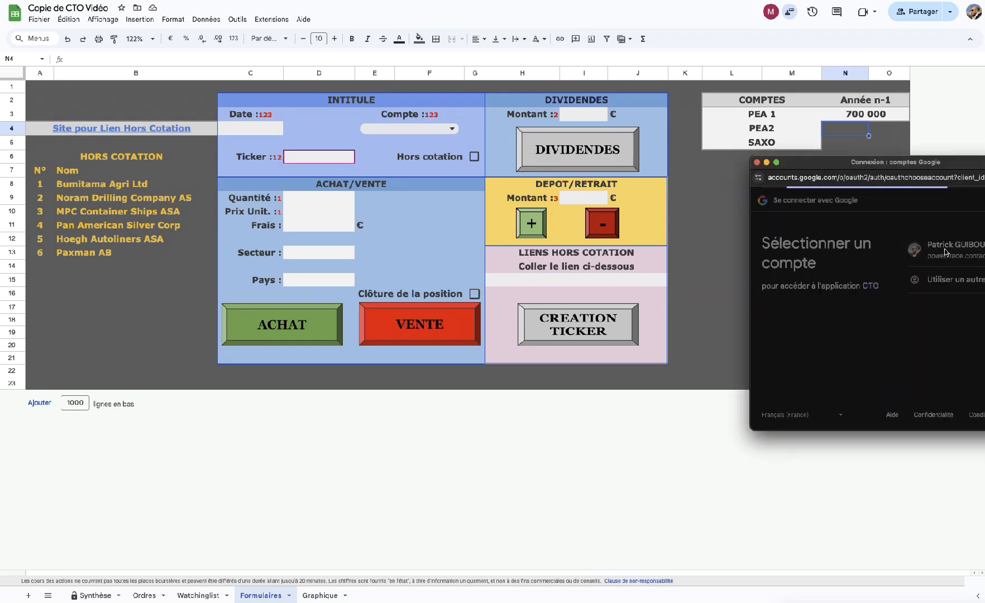
left_click(945, 252)
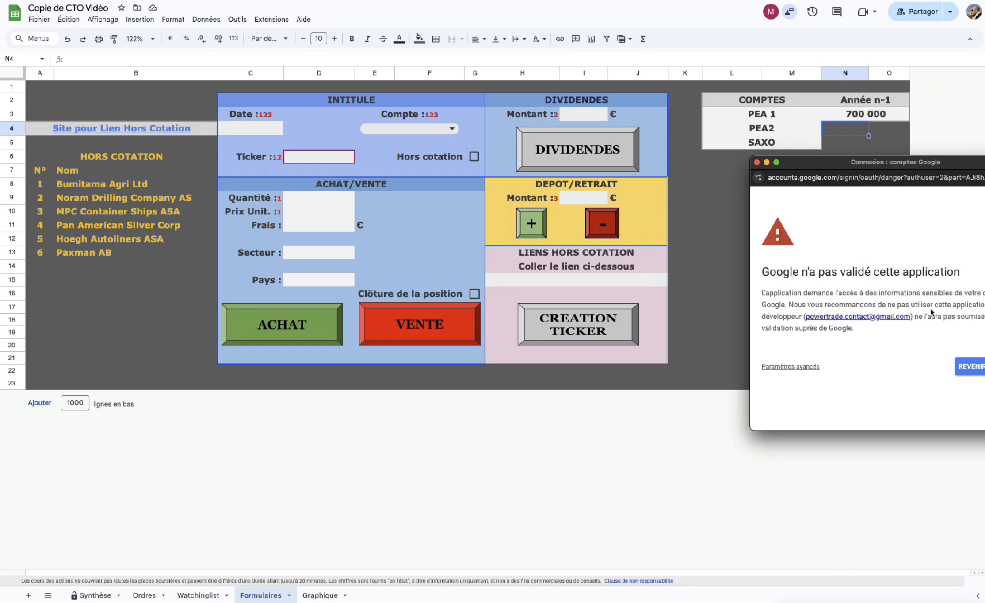
left_click(788, 367)
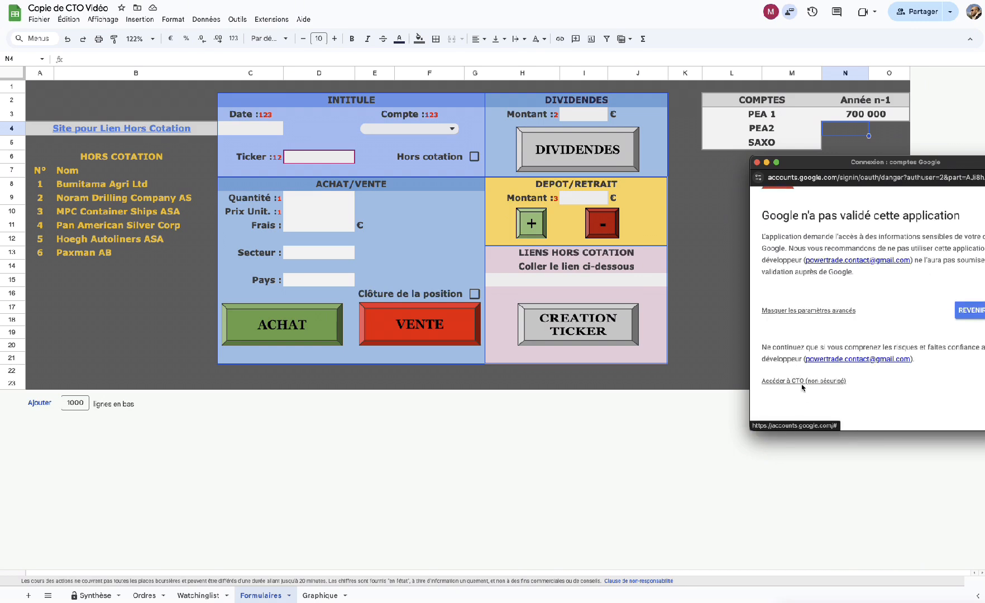
left_click(804, 380)
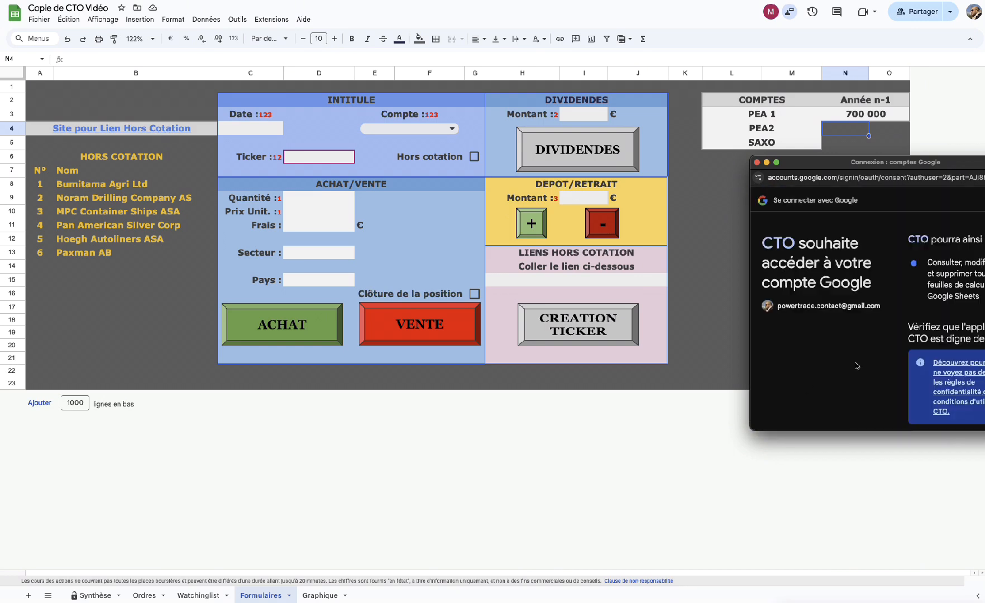
scroll(857, 366, "down", 5)
left_click(980, 378)
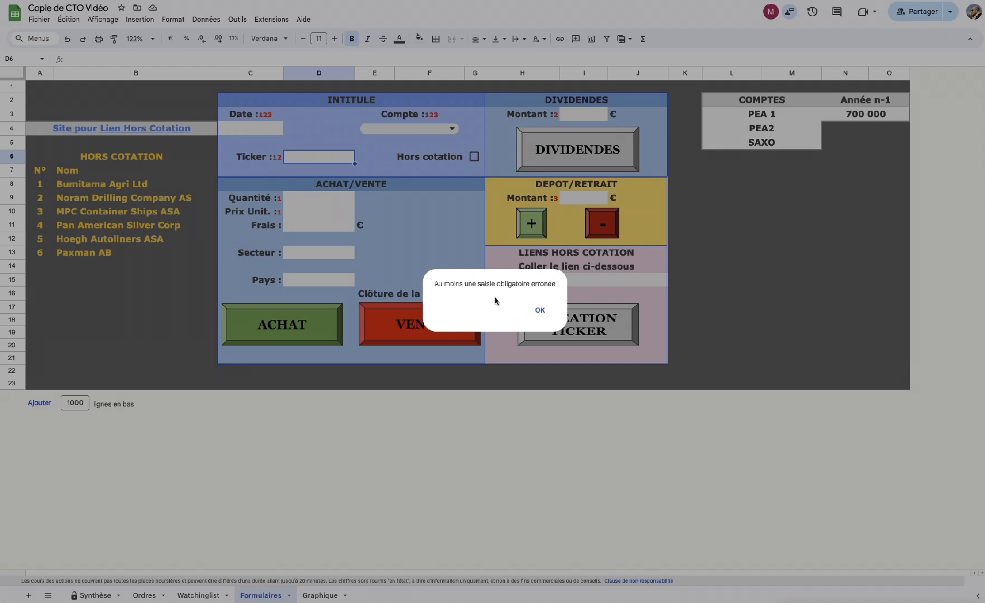
left_click(540, 311)
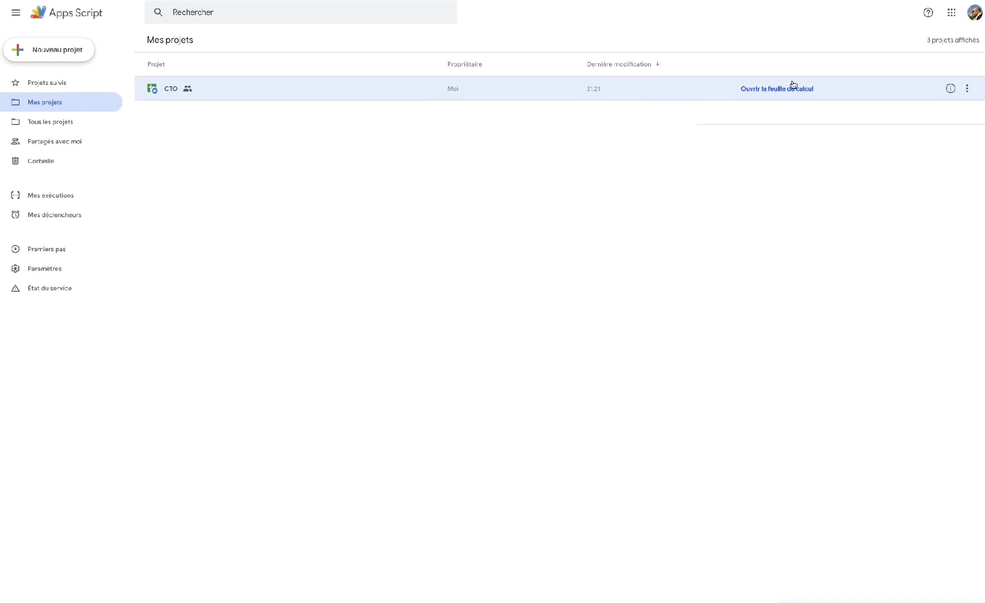
Open the CTO project's overview, then its Déclencheurs (triggers) page.
left_click(951, 89)
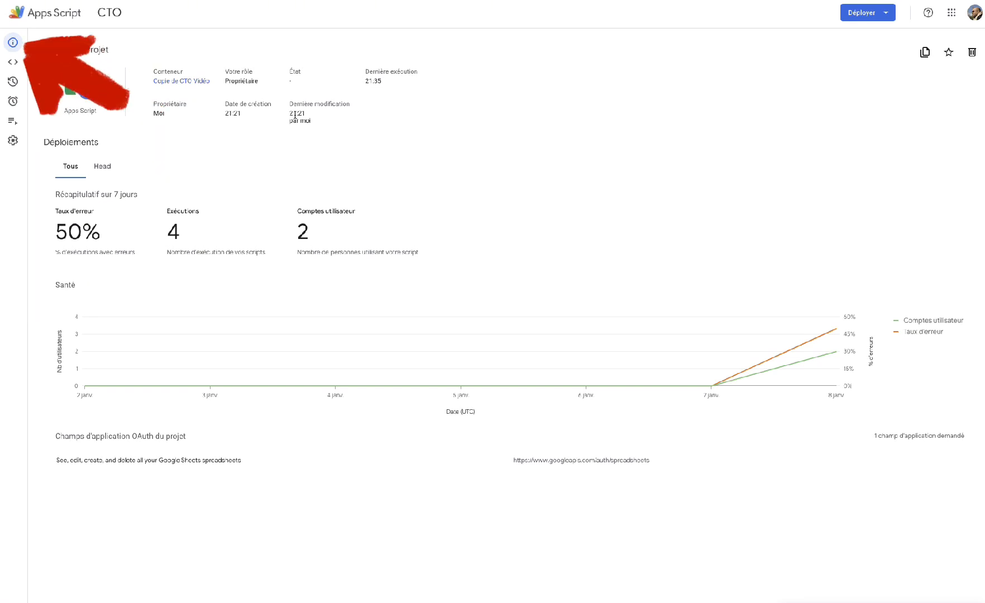
mouse_move(15, 45)
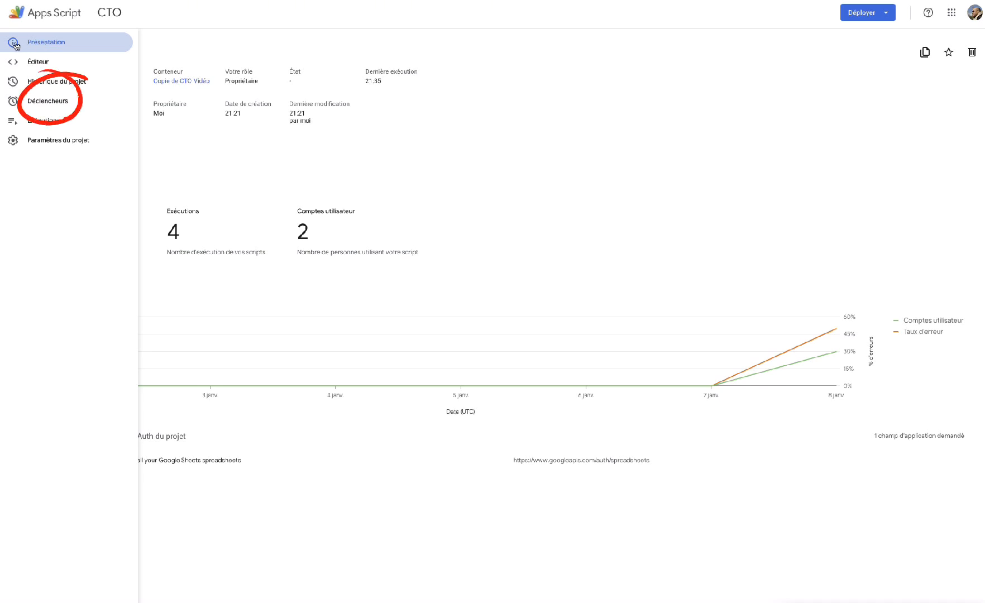
left_click(37, 101)
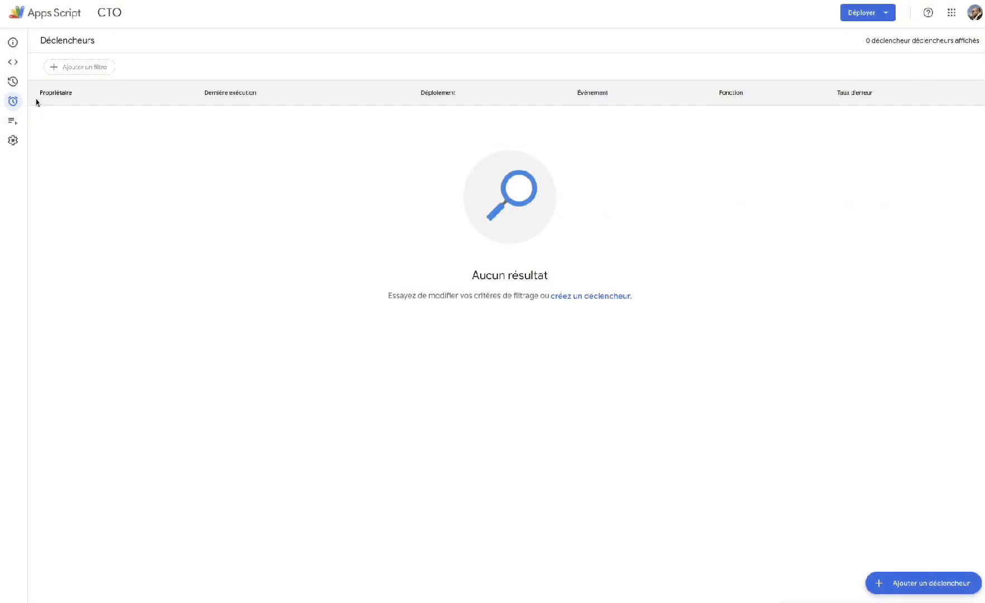
Add and save a time-driven trigger running histo daily between midnight and 1h.
mouse_move(11, 105)
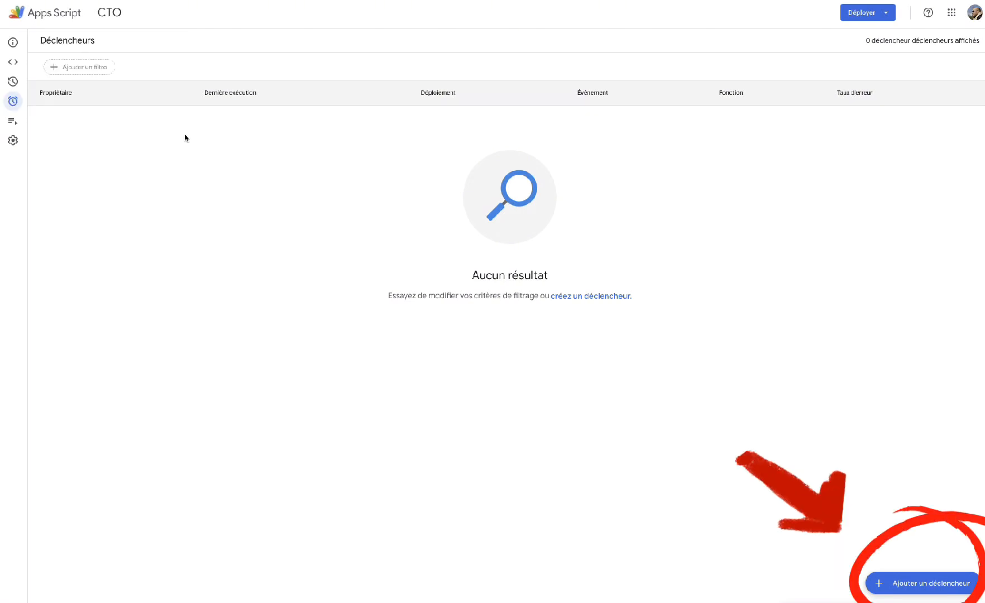
left_click(925, 584)
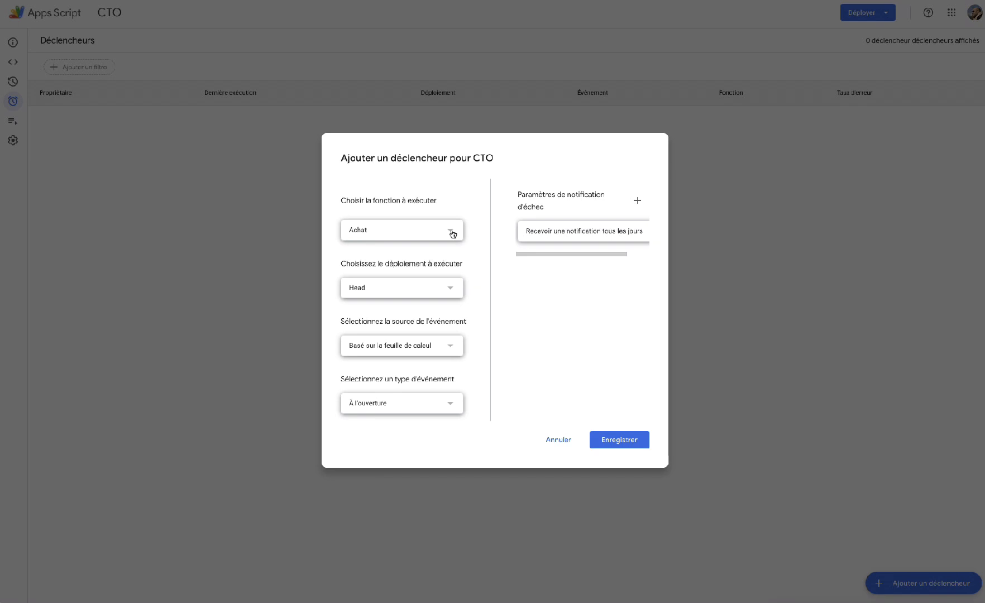
left_click(452, 234)
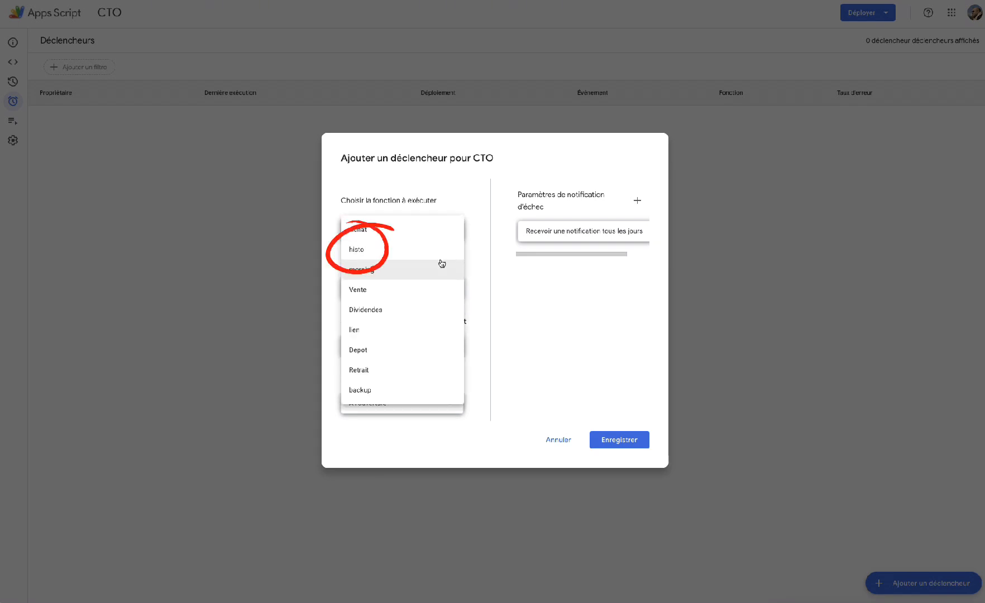
left_click(418, 252)
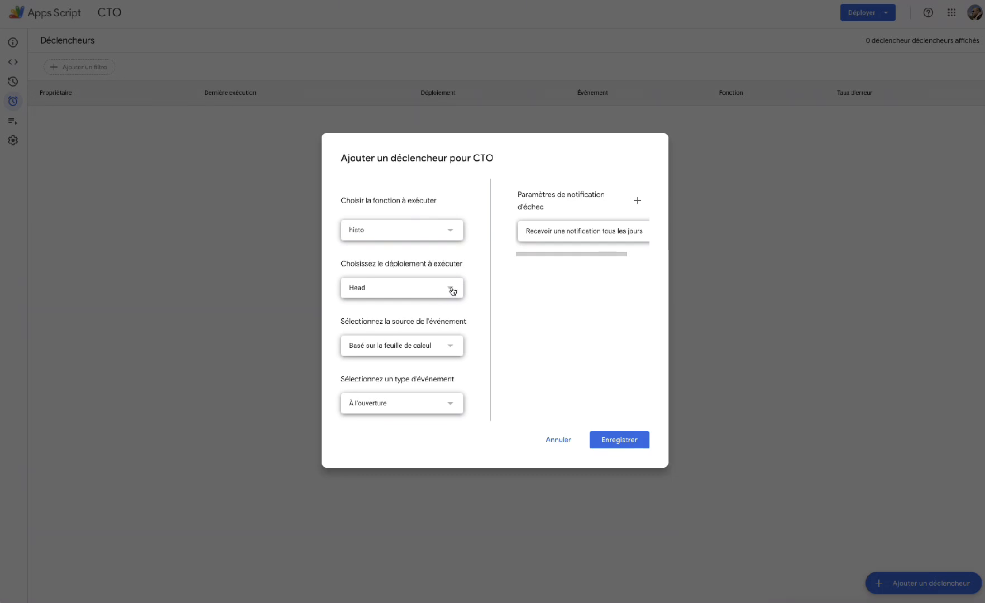
left_click(450, 346)
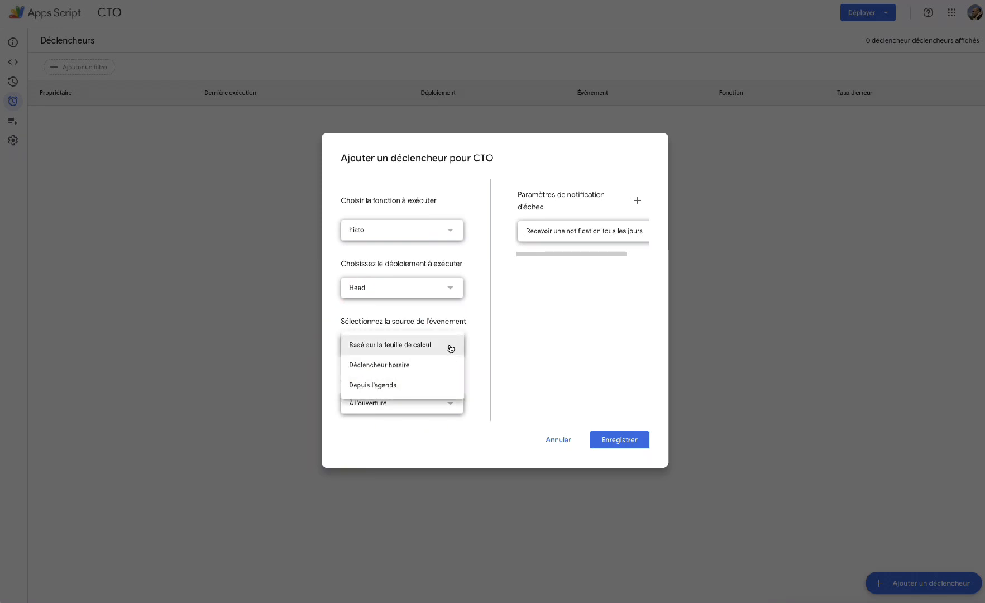
left_click(414, 367)
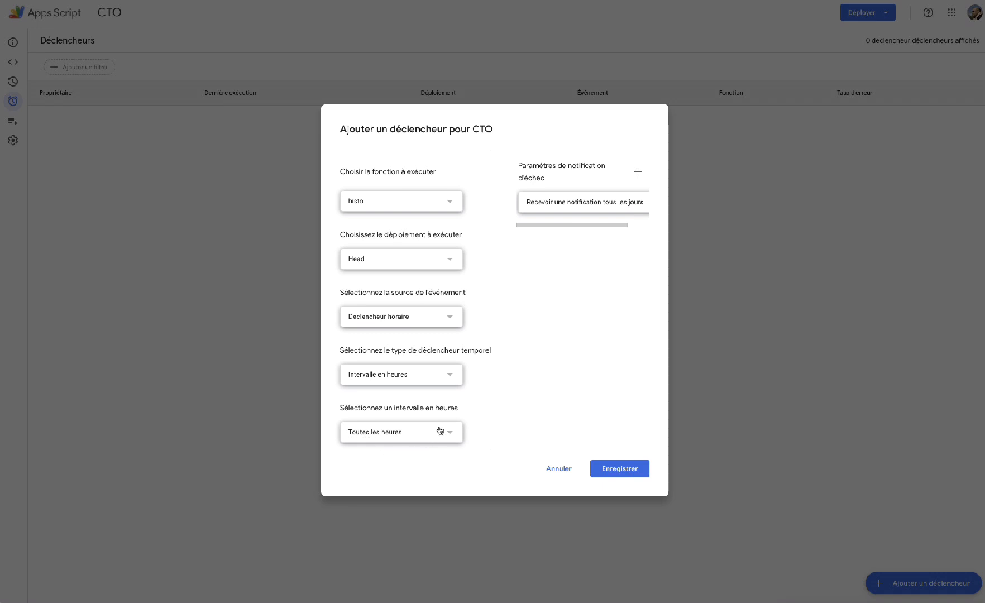
left_click(450, 376)
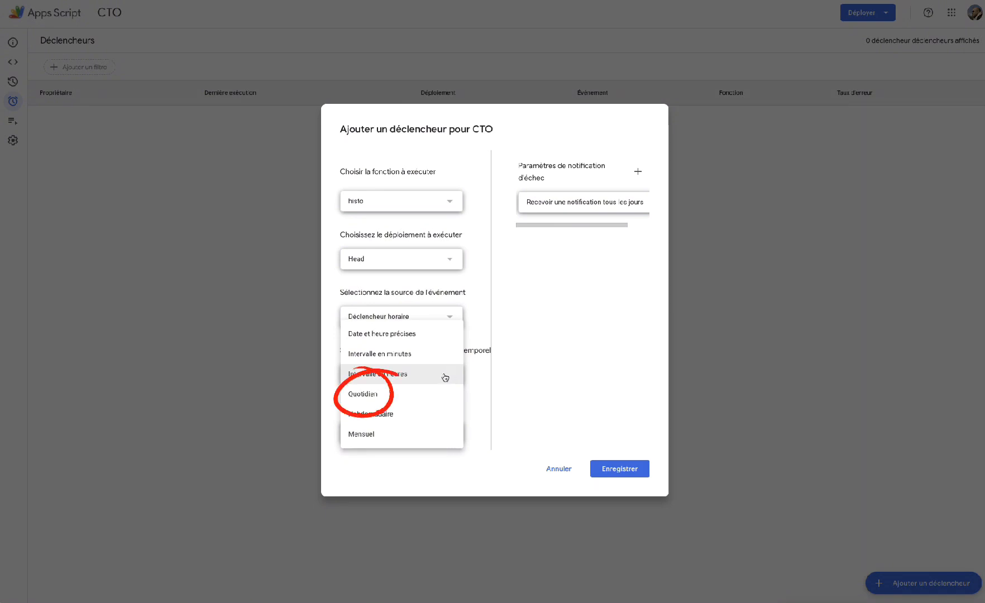
left_click(398, 396)
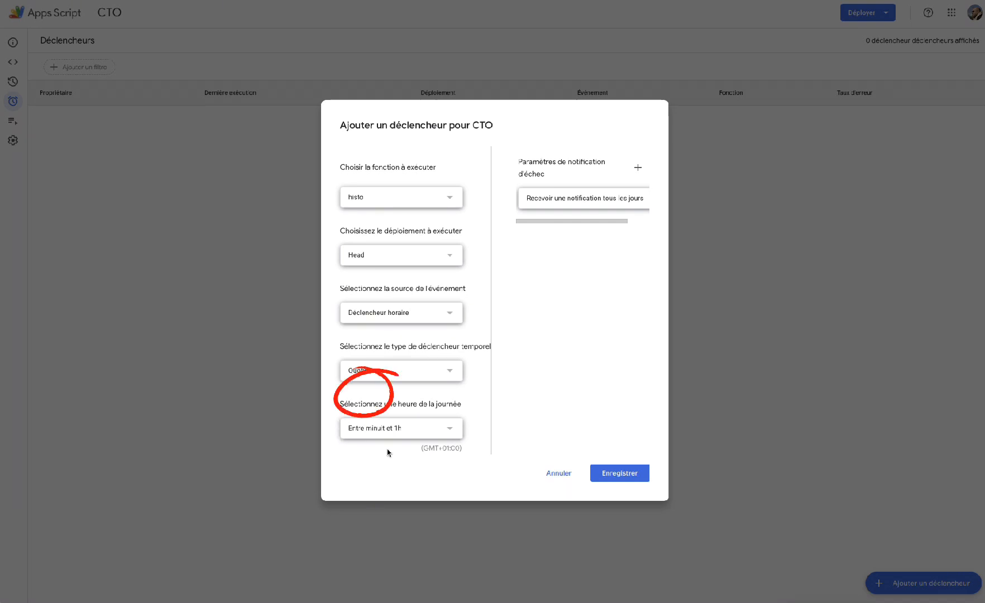
left_click(451, 431)
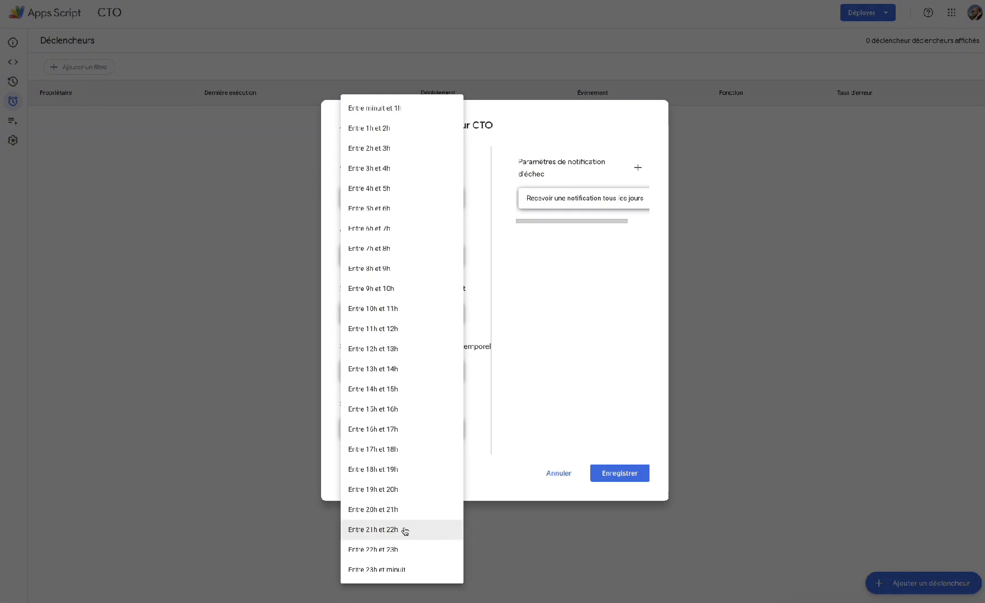
left_click(523, 446)
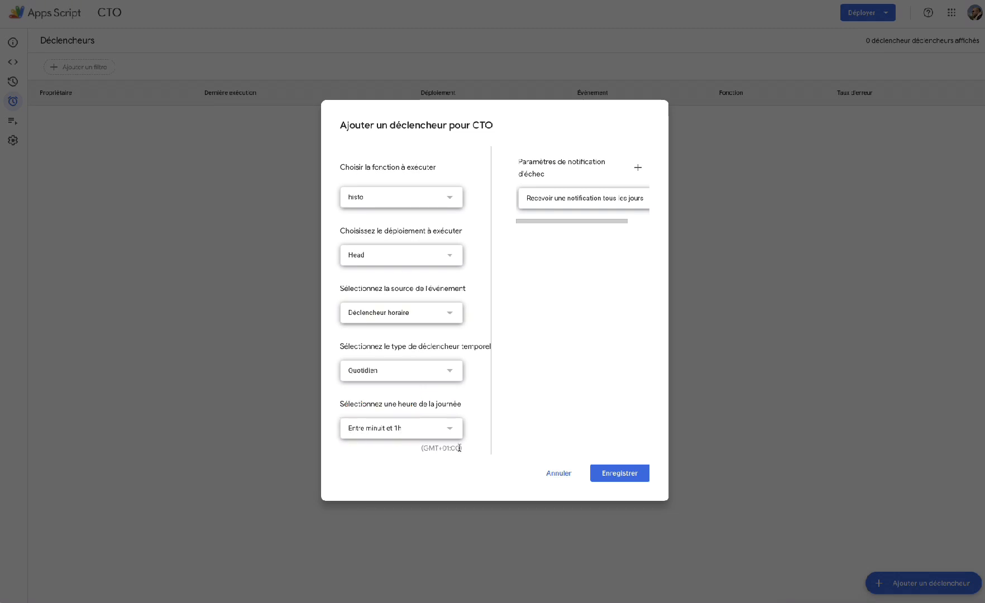
left_click(614, 474)
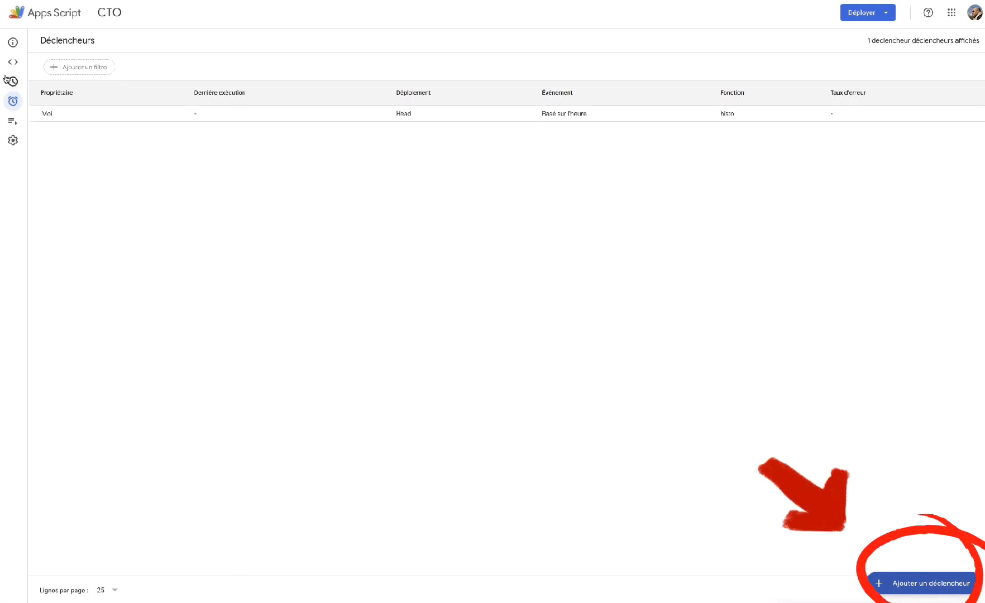
Add and save a time-driven hourly-interval trigger running morning every hour.
mouse_move(10, 81)
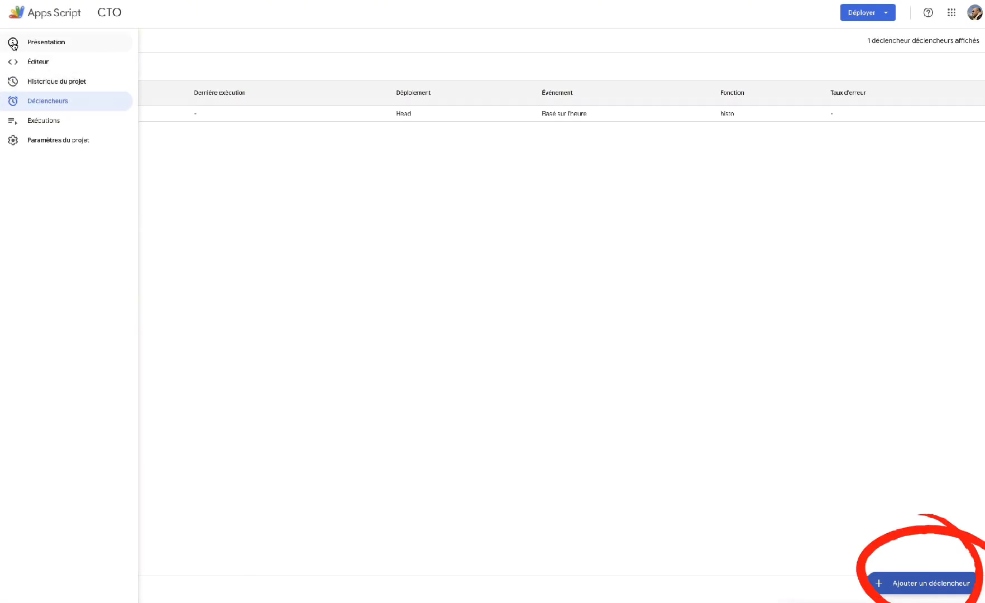
left_click(916, 584)
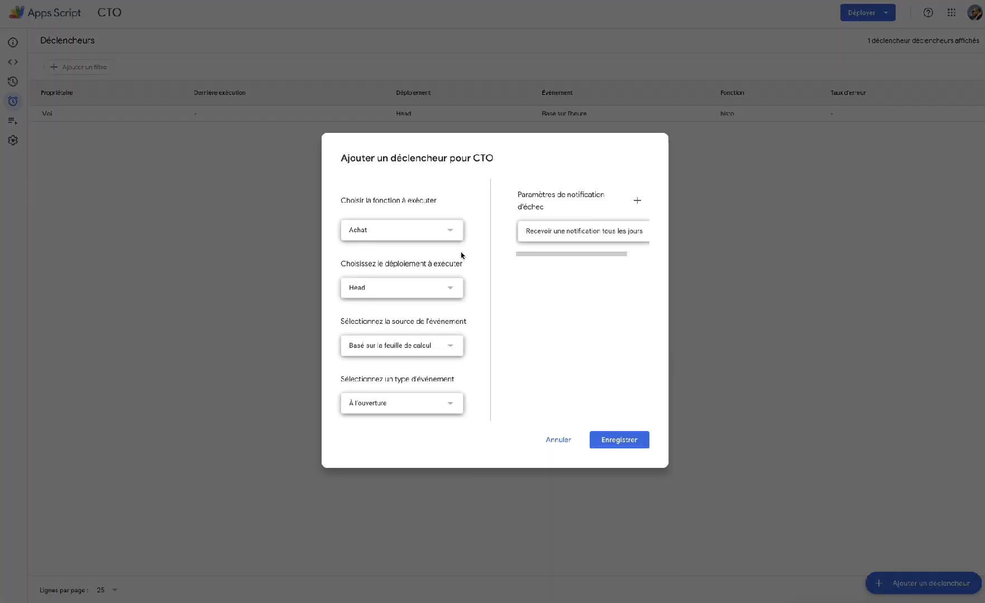
left_click(454, 234)
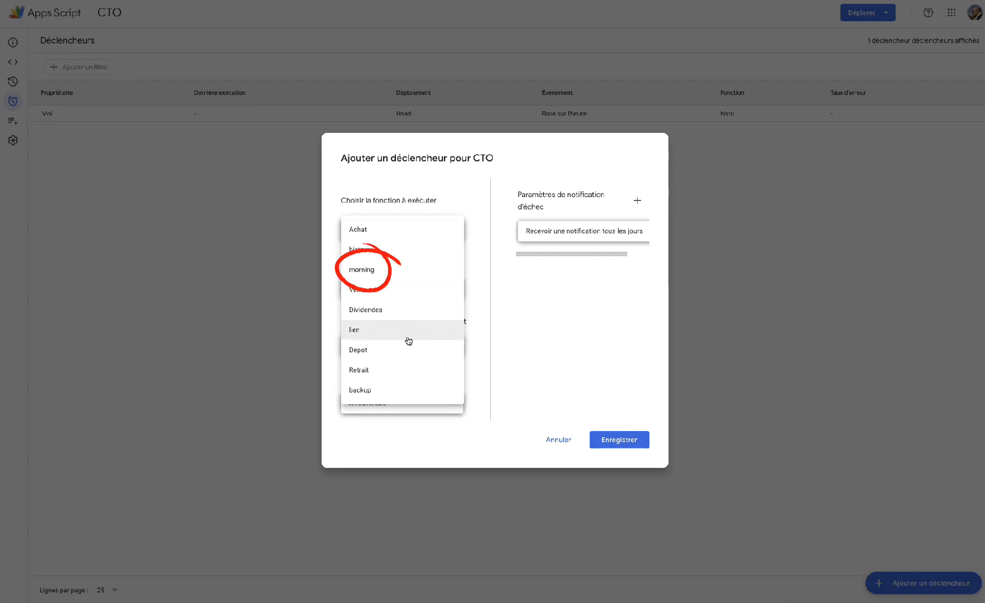
left_click(387, 271)
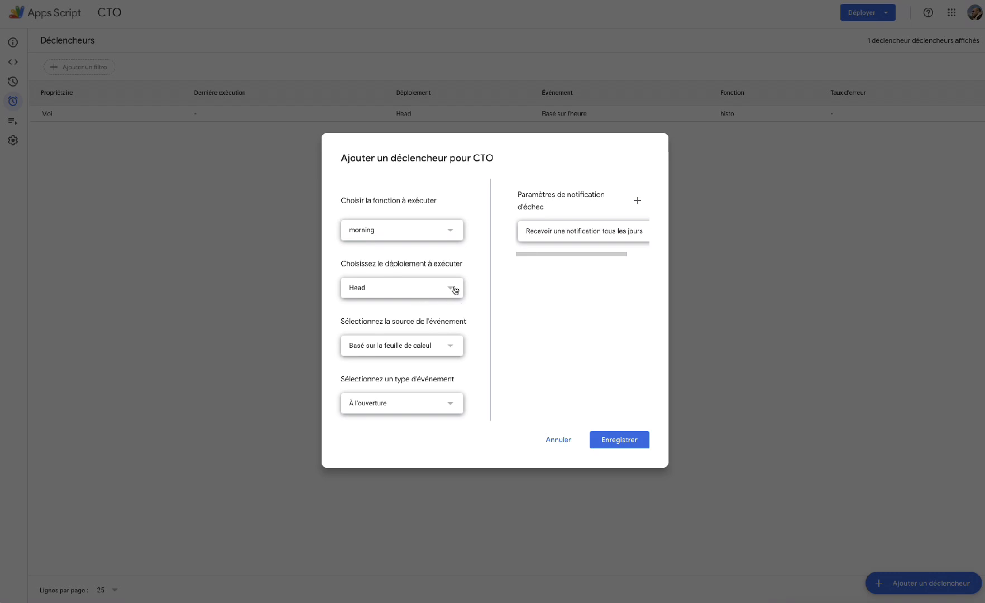
left_click(454, 349)
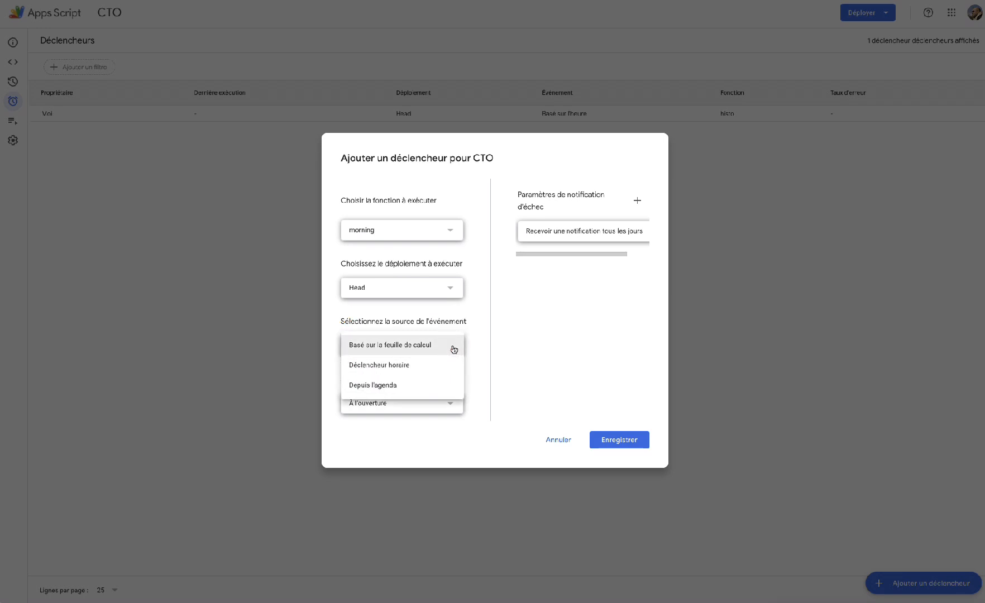
left_click(439, 367)
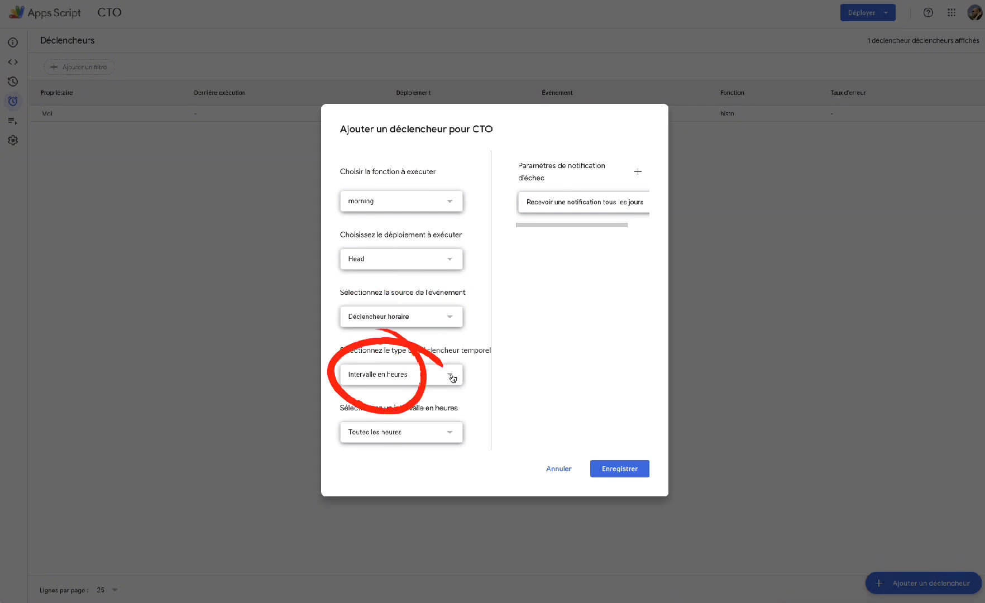
left_click(452, 378)
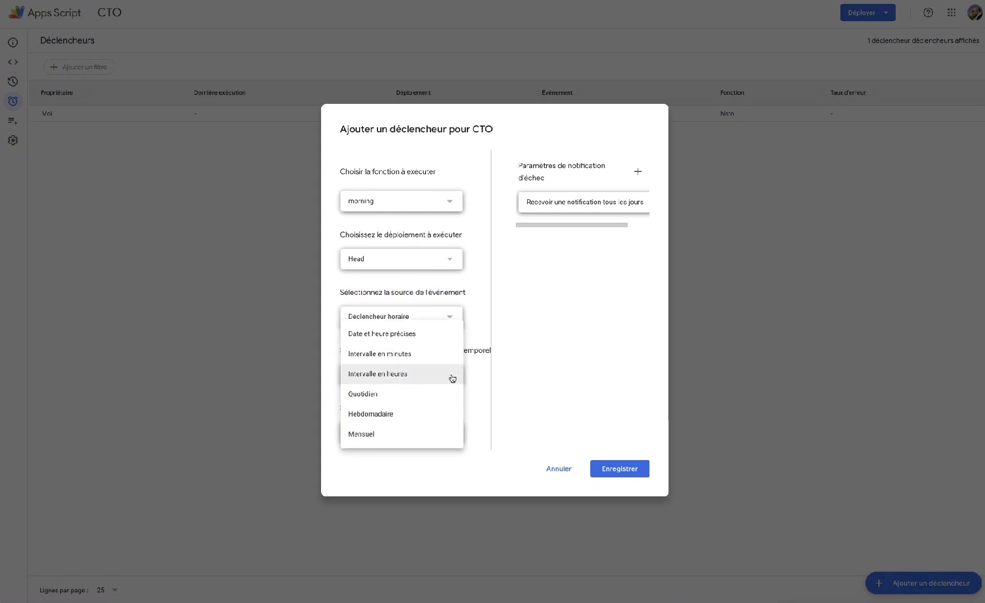
left_click(452, 378)
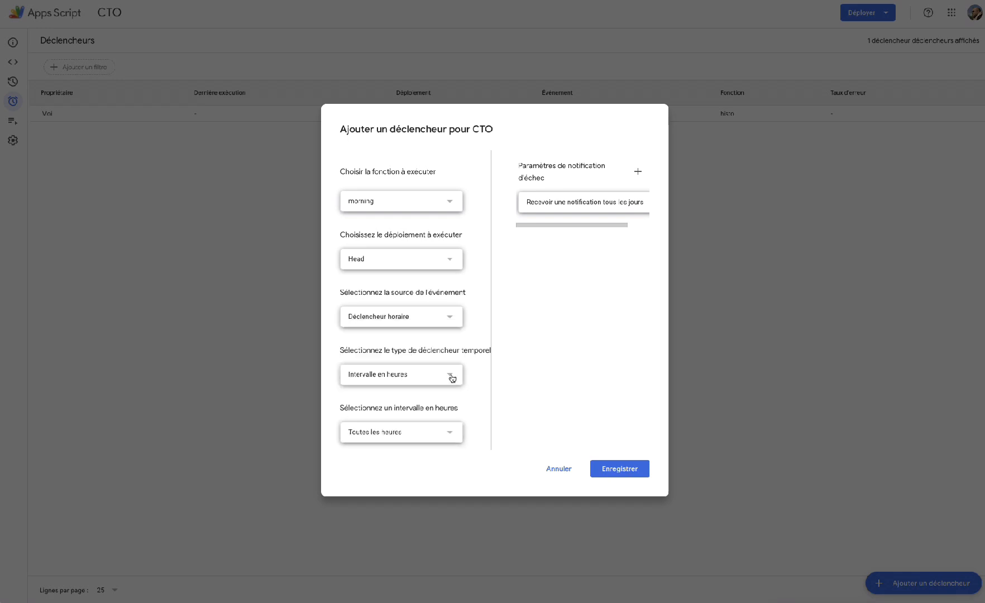
left_click(450, 433)
left_click(436, 433)
left_click(629, 461)
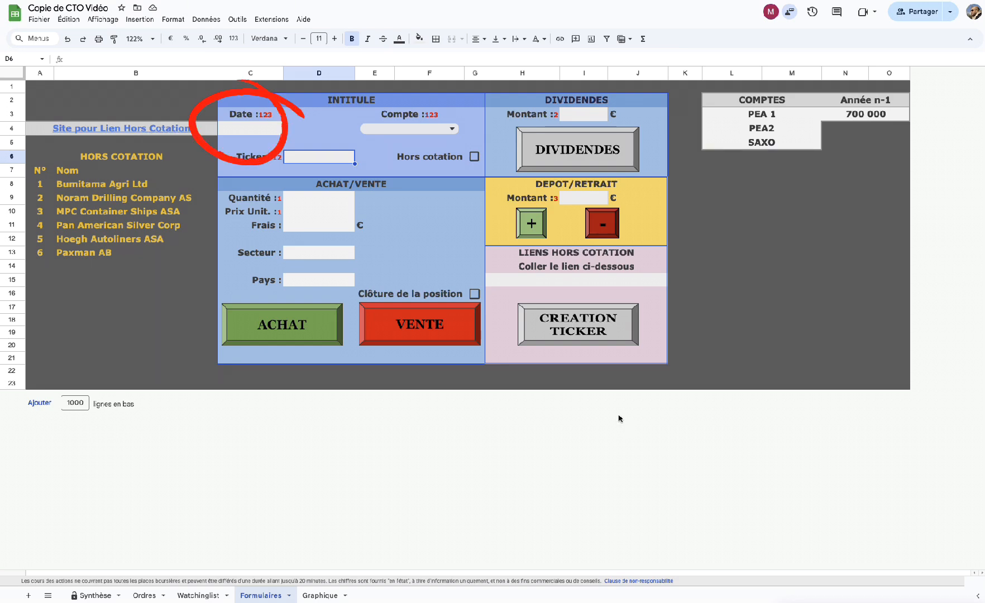
Submit a 300000 € deposit on PEA 1 dated 08/01/25 through the Formulaires form.
left_click(239, 129)
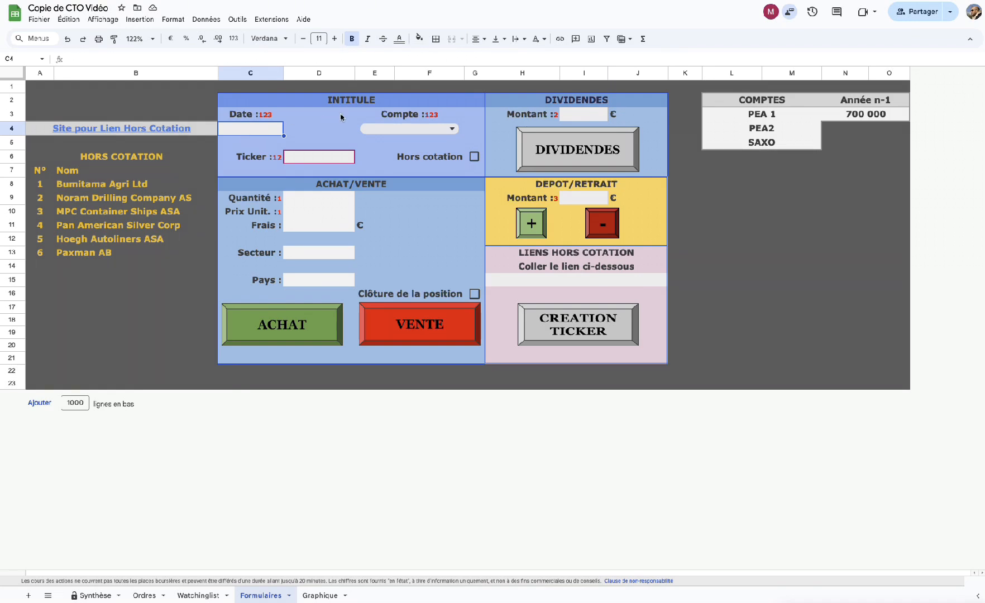
type("08")
key("BackSpace")
key("BackSpace")
key("Tab")
double_click(254, 131)
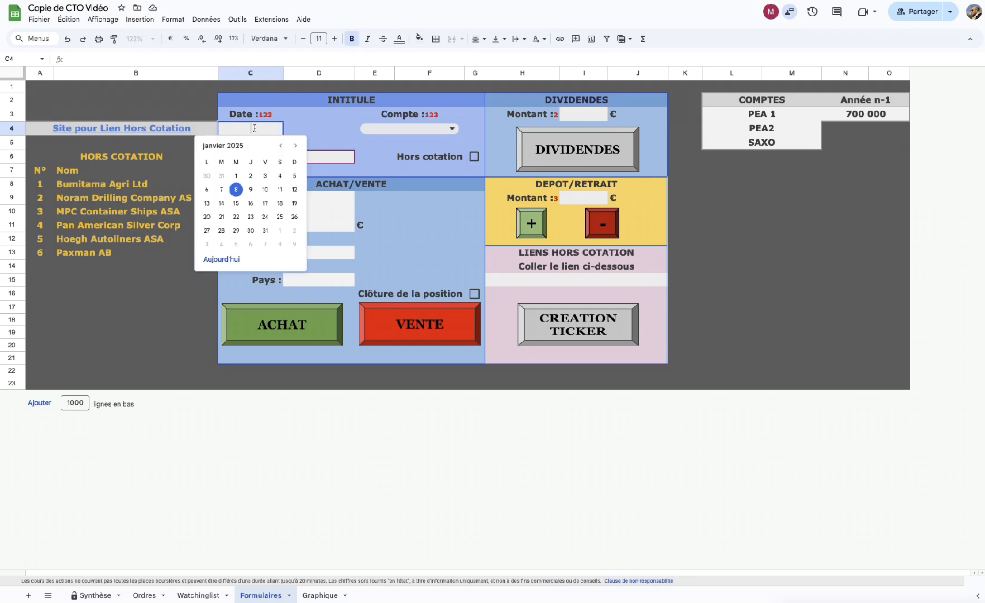
left_click(237, 191)
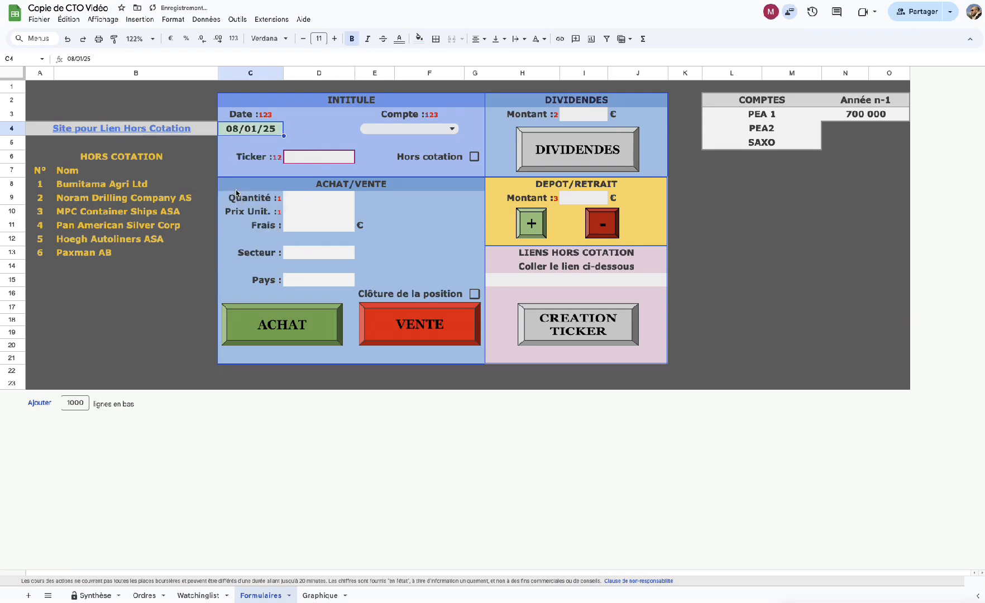
left_click(451, 130)
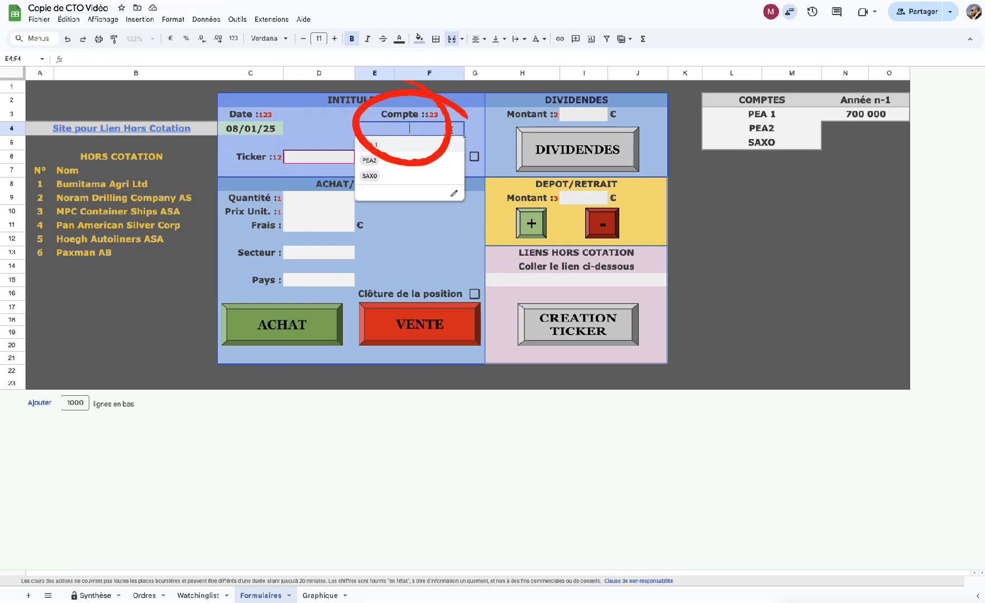
left_click(376, 147)
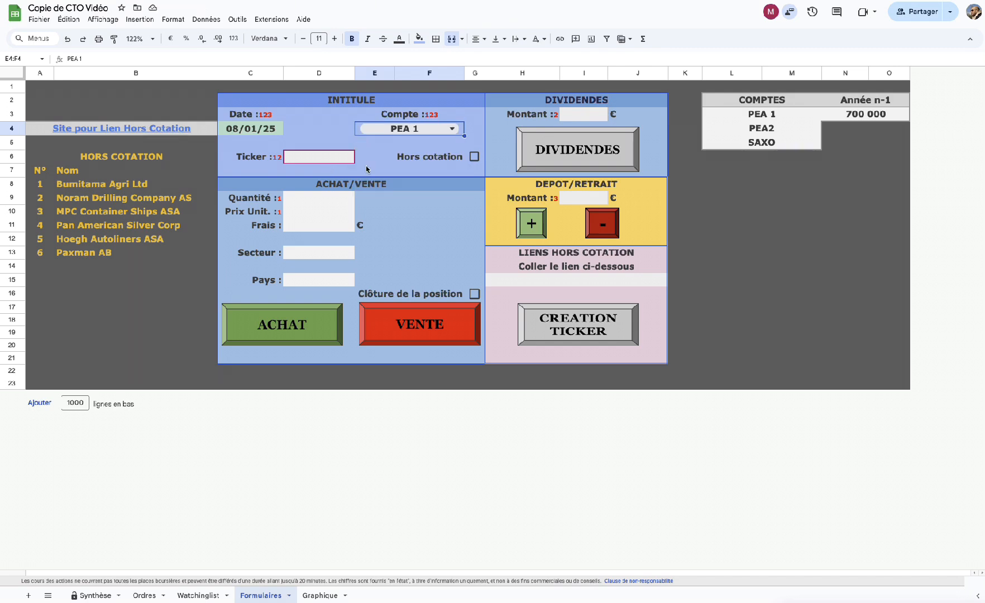
left_click(578, 199)
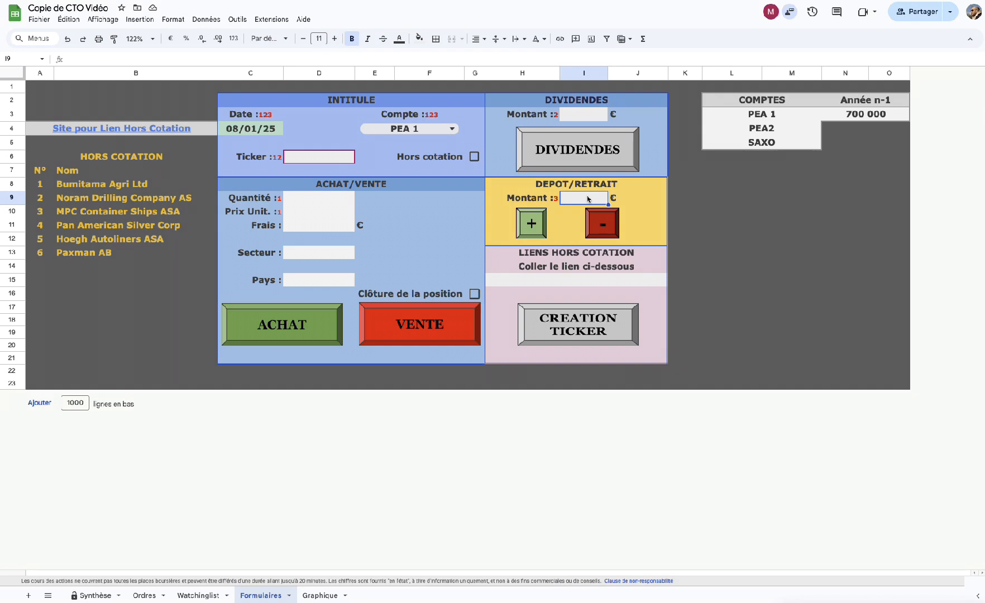
type("300000")
key("Return")
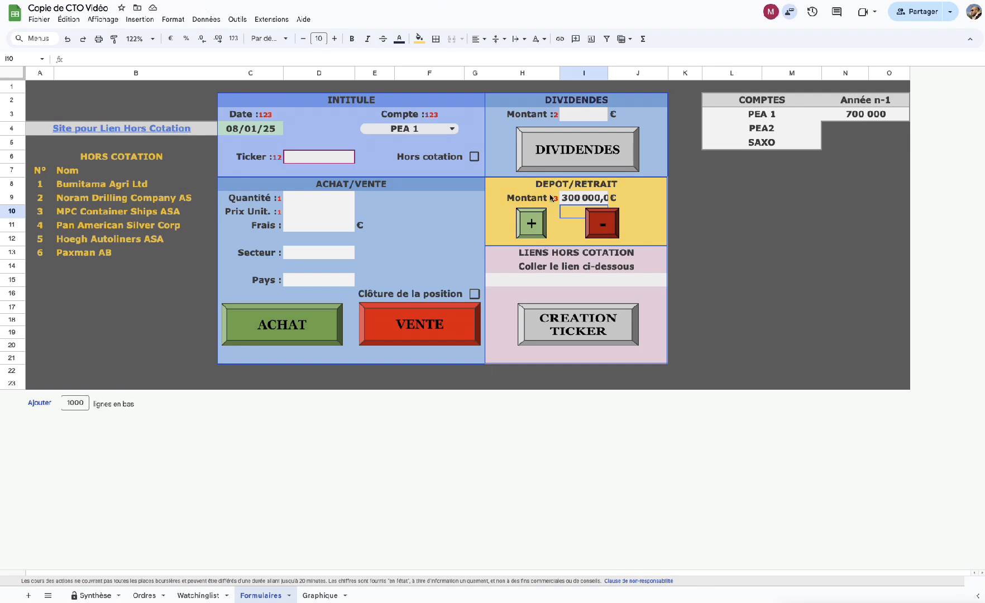
left_click(531, 223)
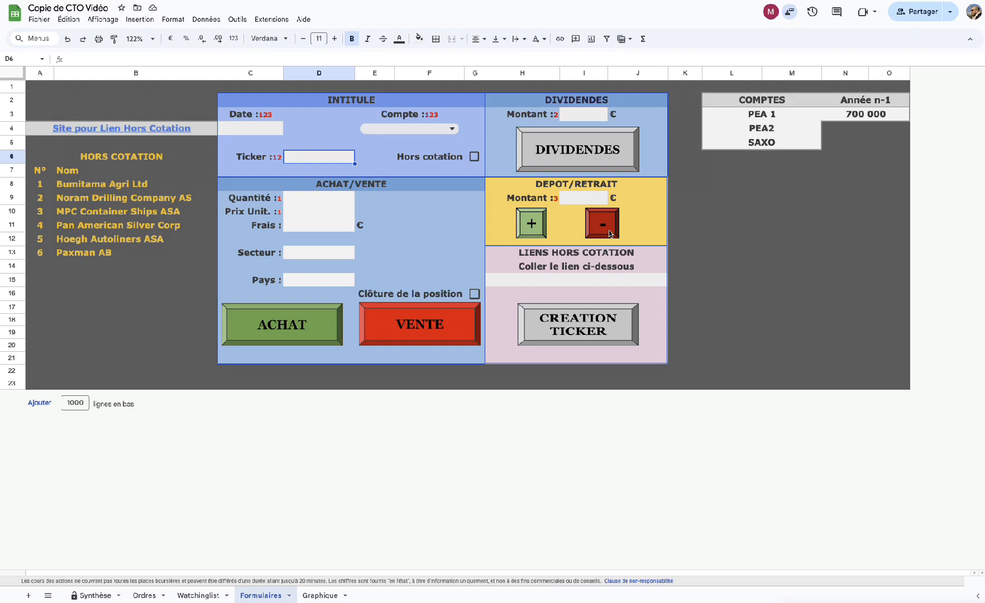
Submit a 200000 € deposit on PEA2 dated 08/01/25 with the green + button.
double_click(243, 132)
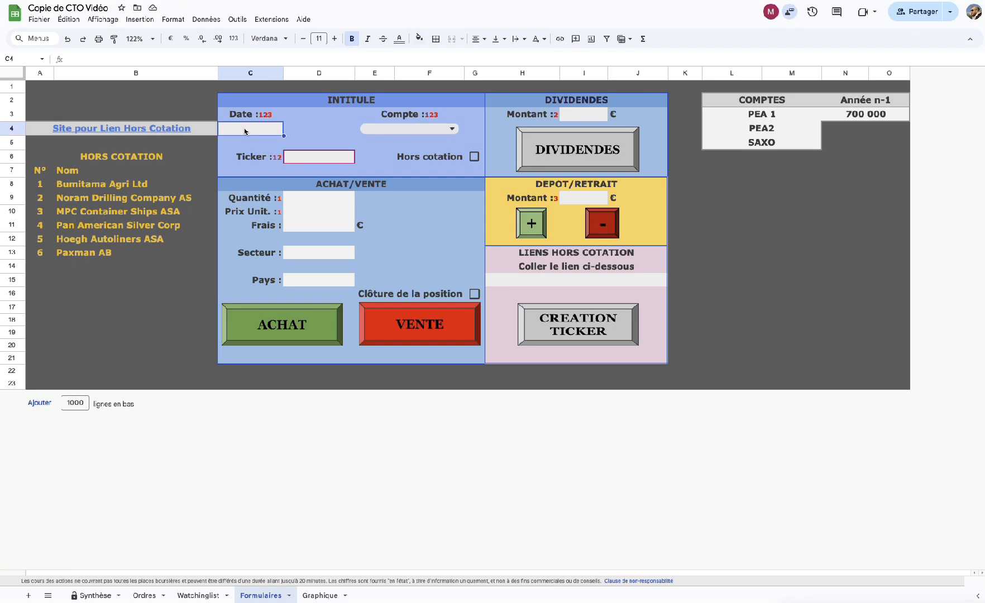
left_click(236, 190)
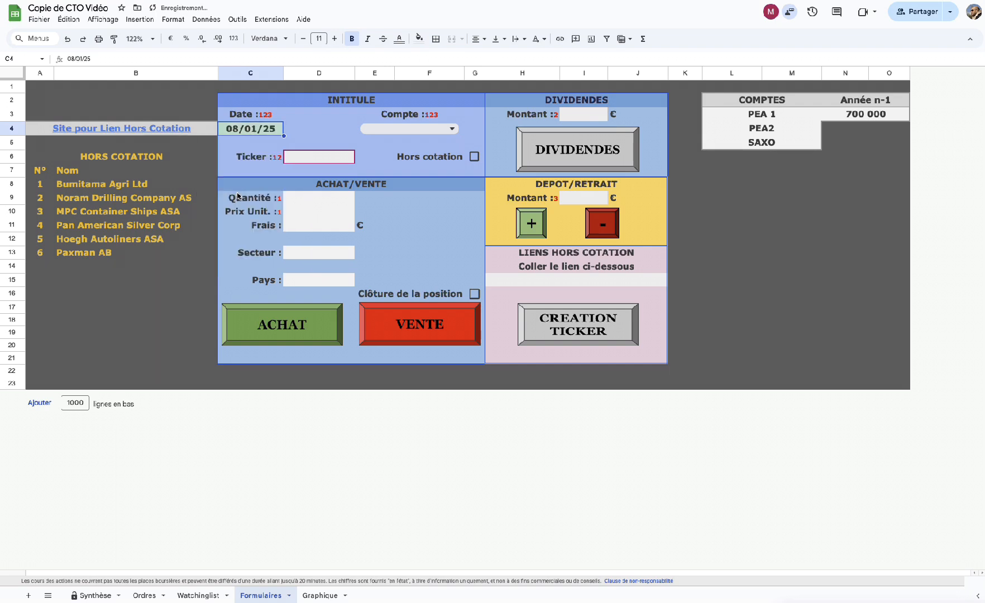
left_click(444, 132)
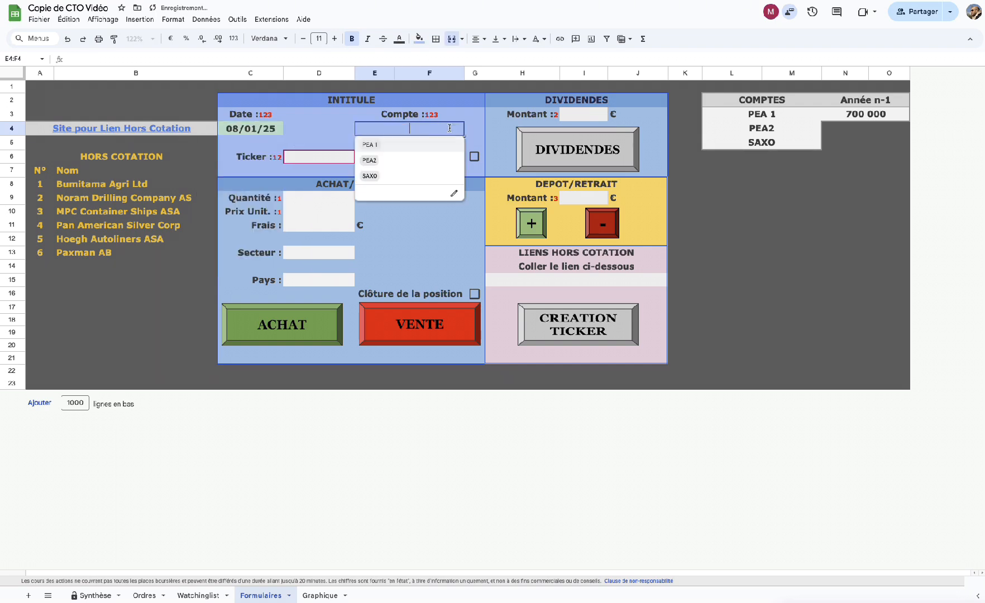
left_click(376, 162)
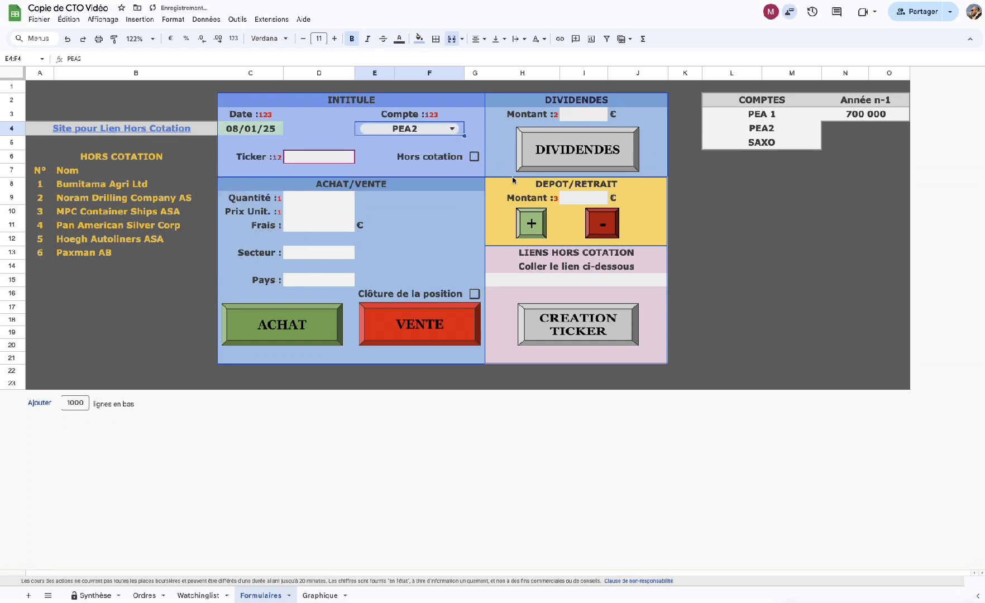
left_click(575, 200)
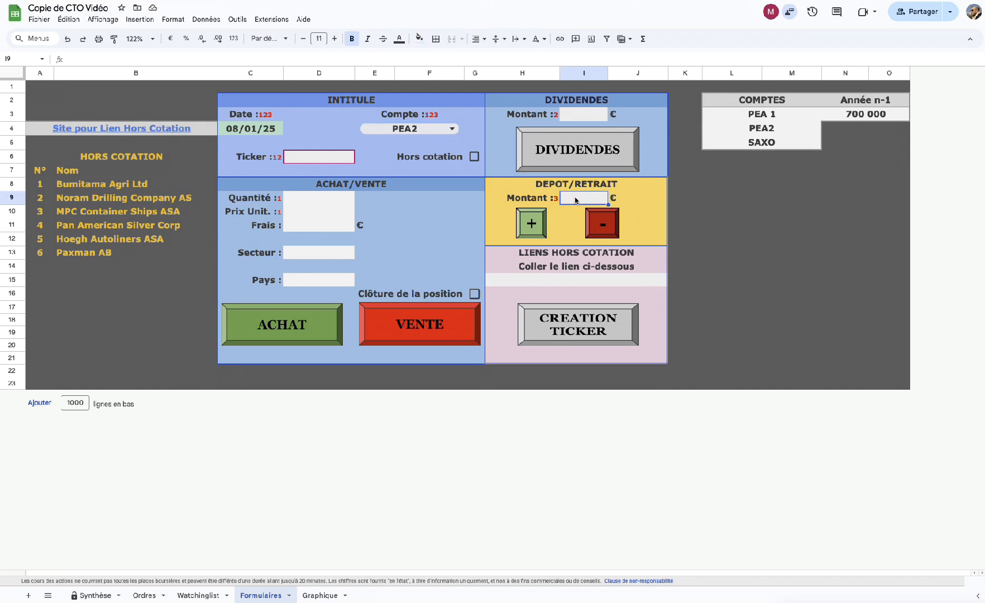
type("200000")
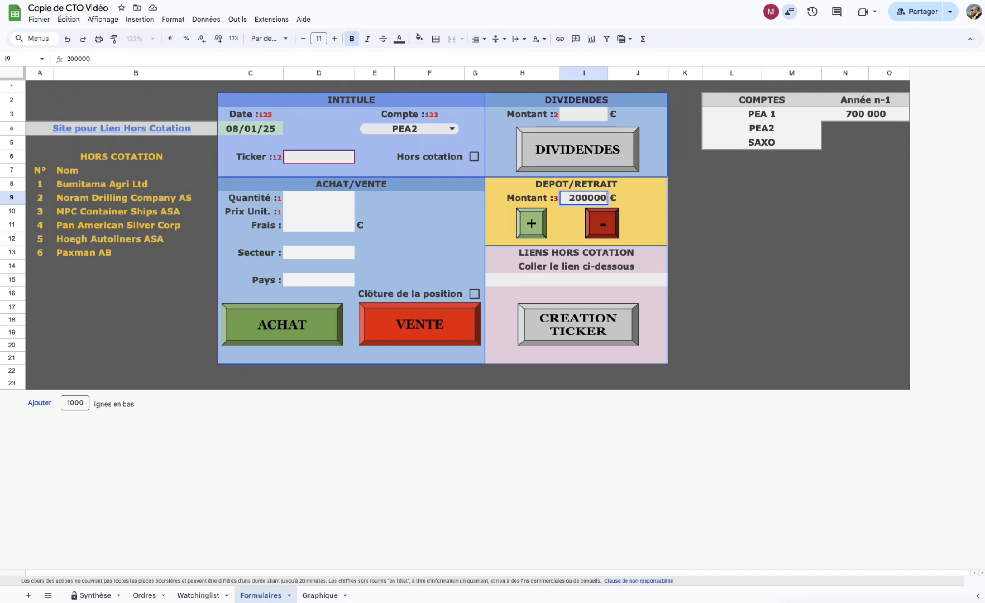
left_click(532, 225)
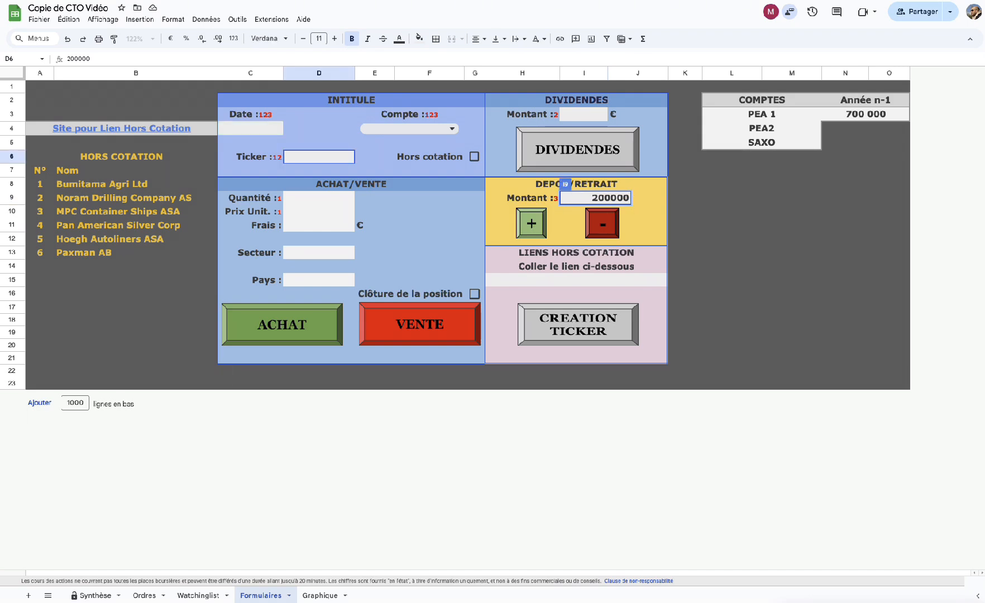
Date the deposit 08/01/25, choose the SAXO account, and start entering the 200000 € amount.
left_click(254, 134)
double_click(254, 134)
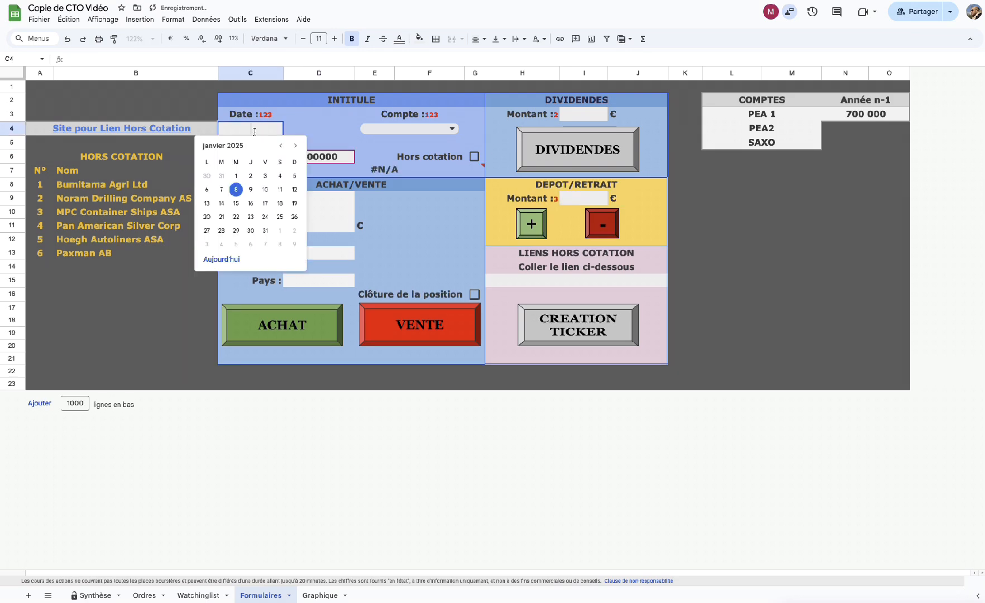
left_click(237, 193)
left_click(452, 129)
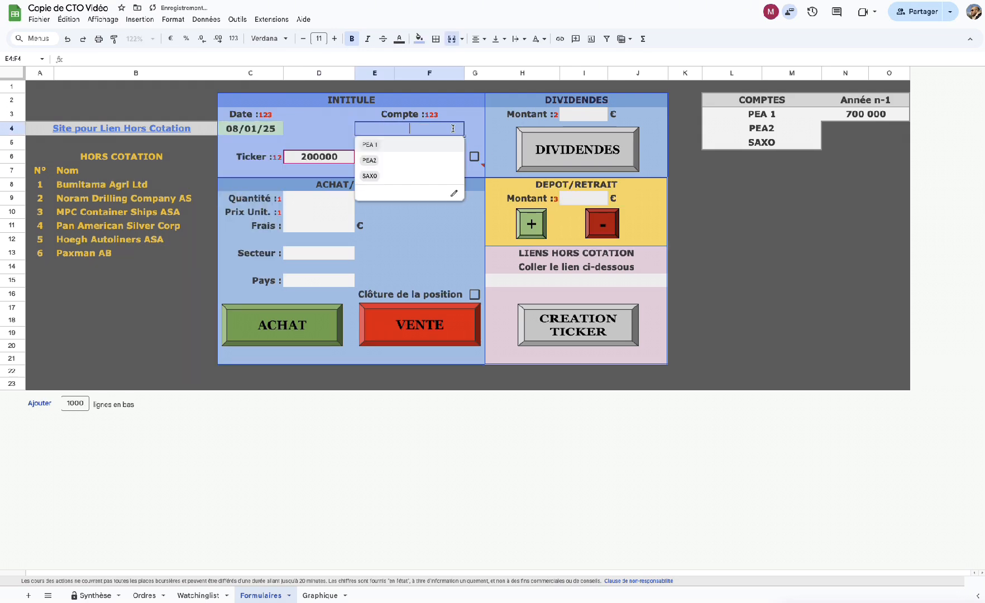
left_click(372, 179)
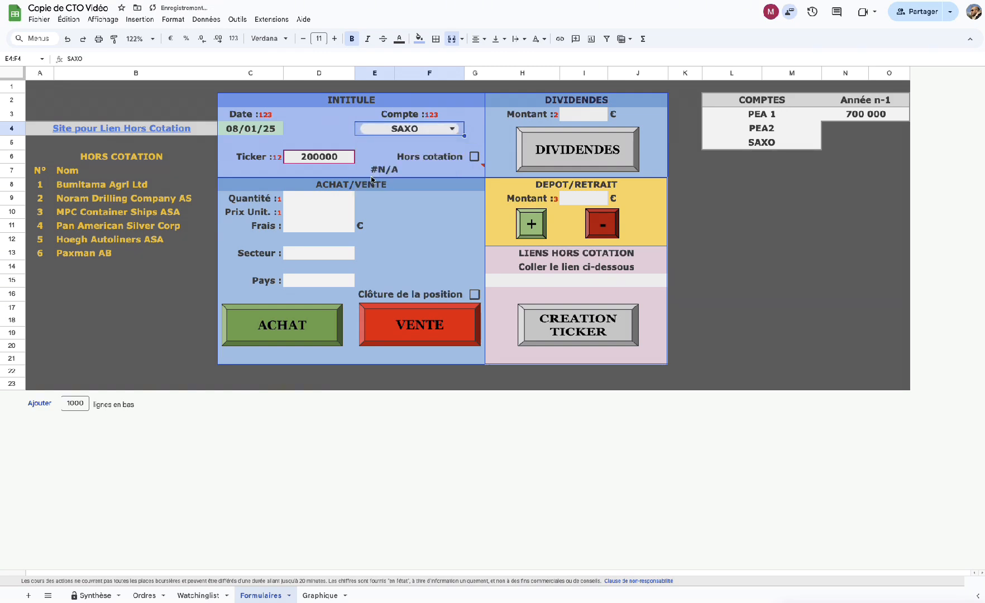
left_click(582, 201)
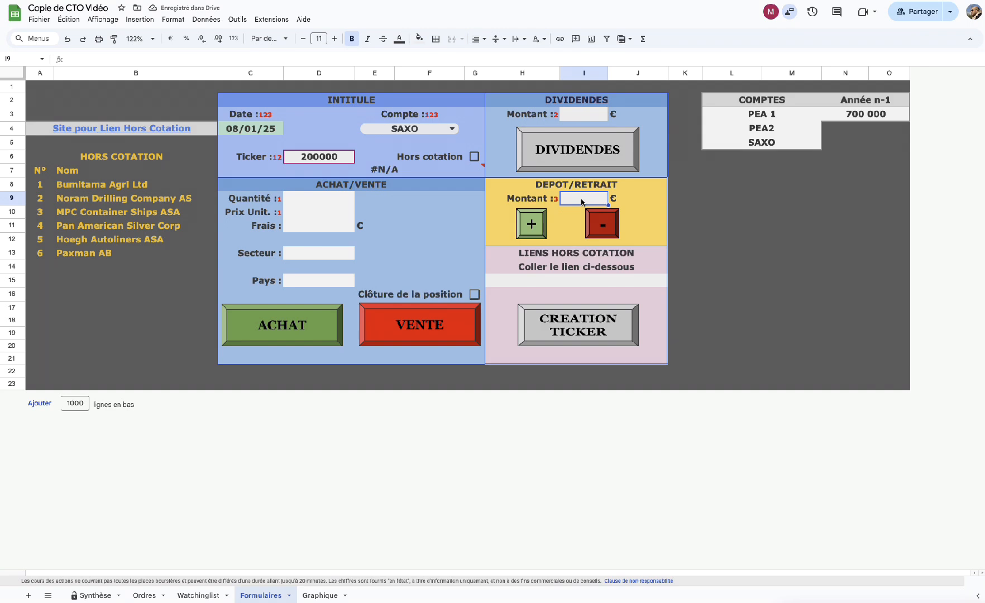
type("2000")
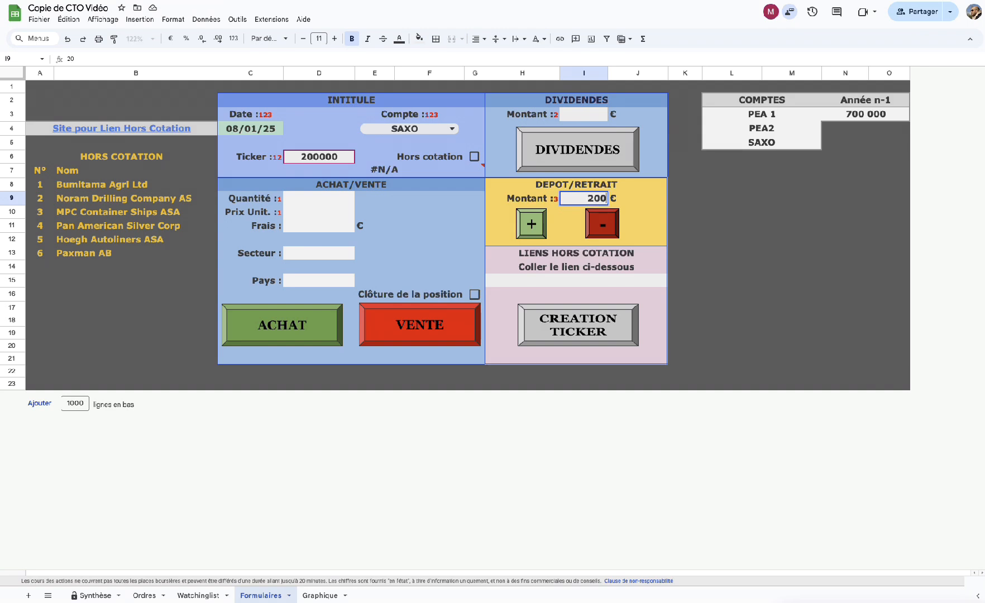
type("0")
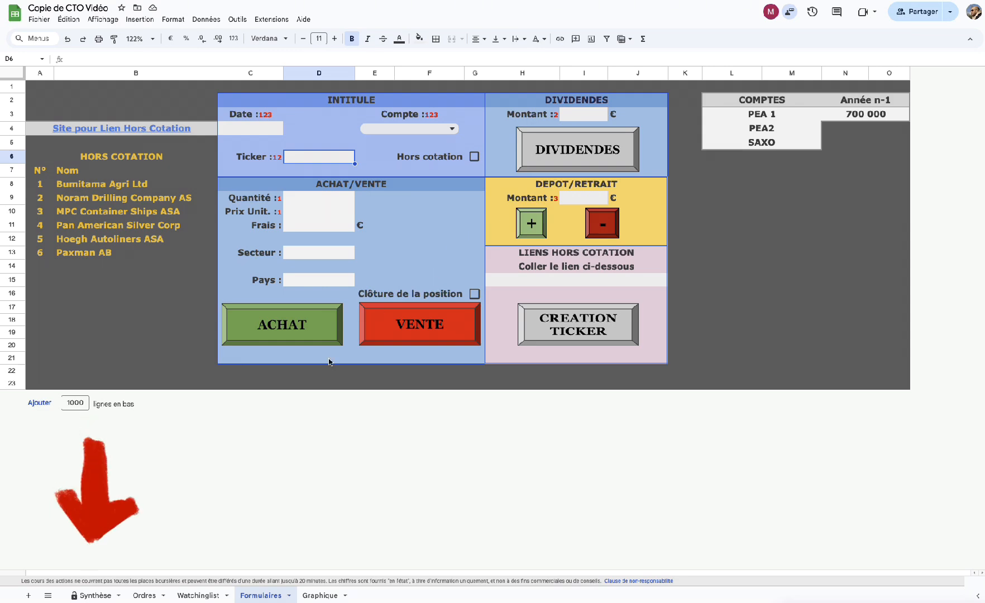
left_click(92, 596)
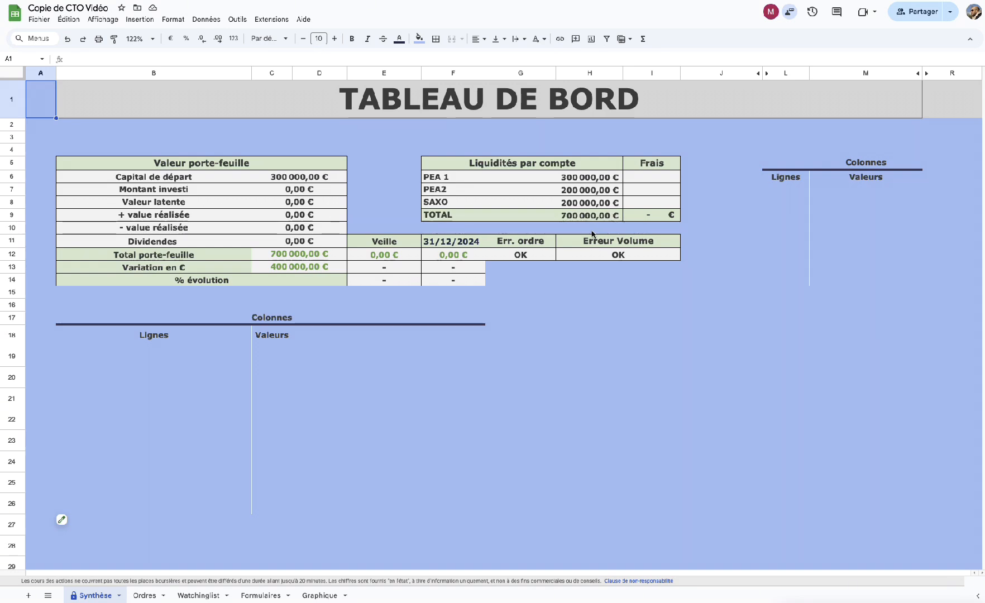
left_click(260, 595)
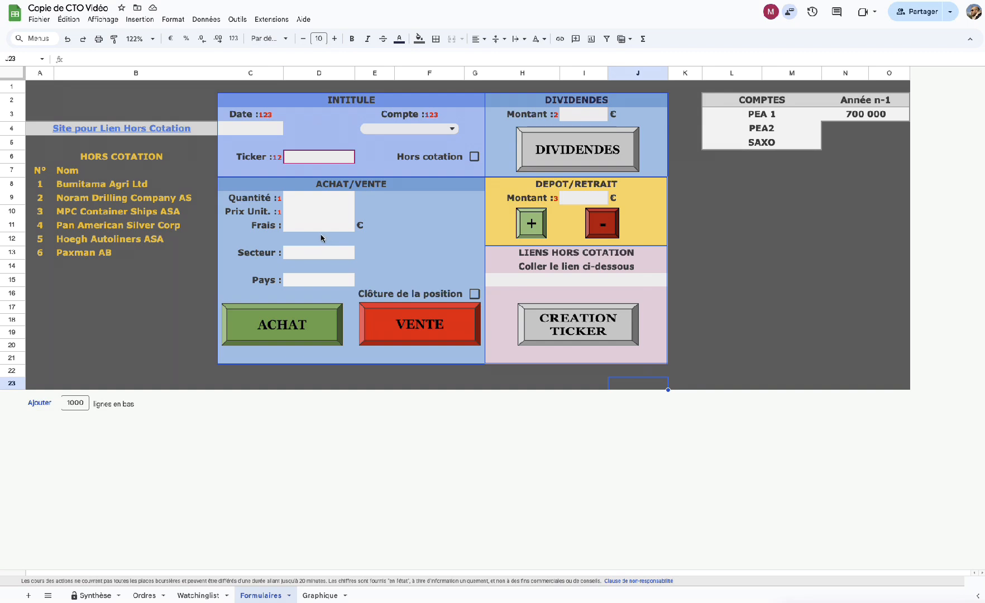
Set the order date to 08/01/25, account PEA 1 and ticker EPA:TTE.
left_click(247, 131)
double_click(247, 131)
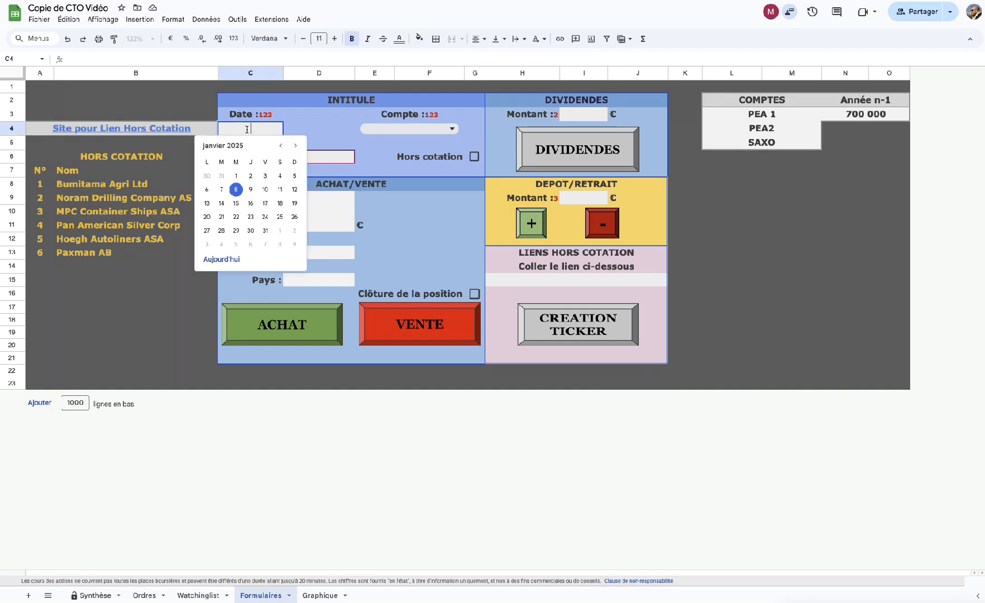
left_click(238, 193)
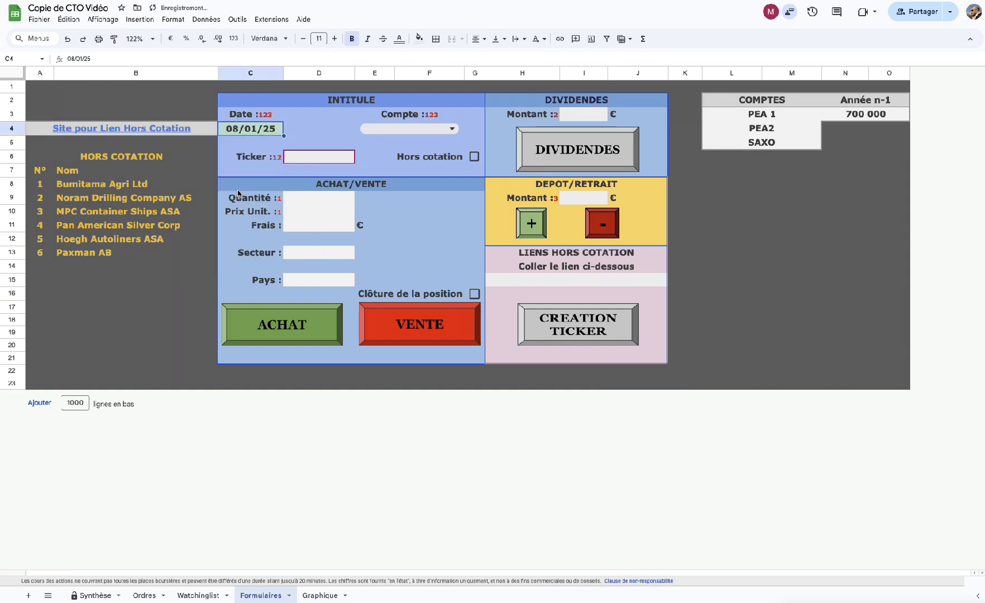
left_click(451, 129)
left_click(381, 147)
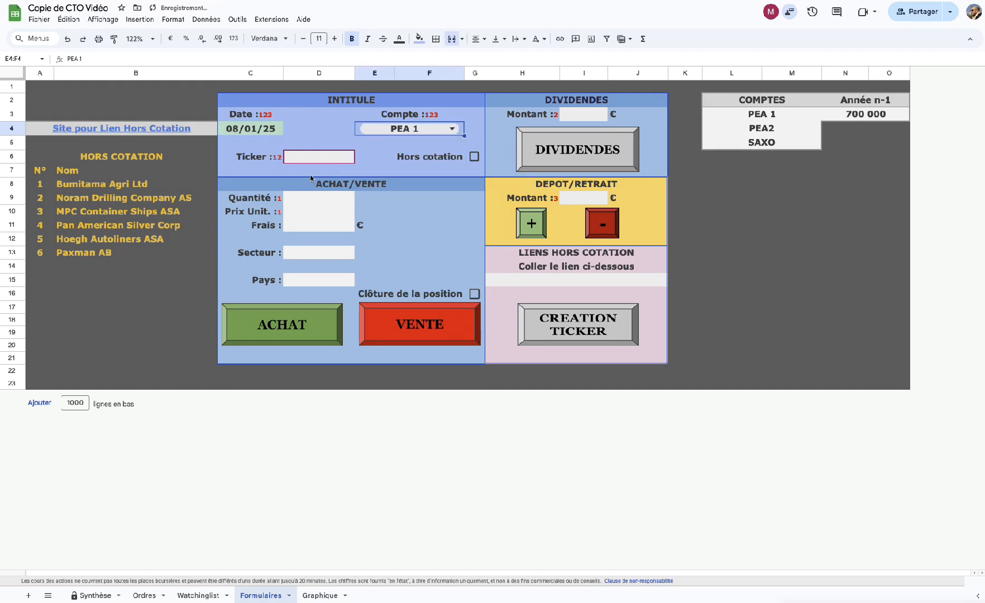
left_click(292, 159)
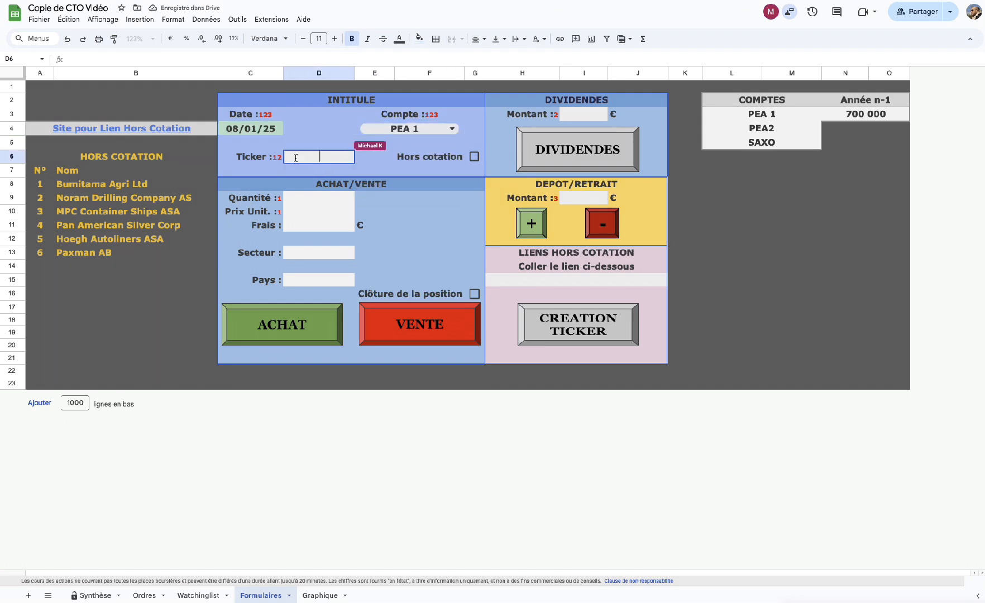
type("EP")
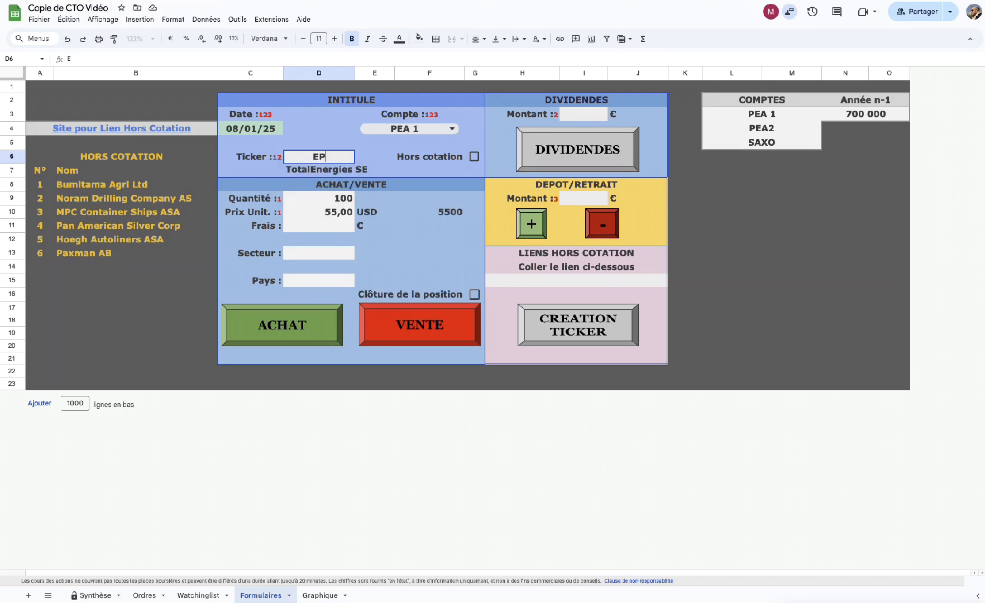
type("A:TTE")
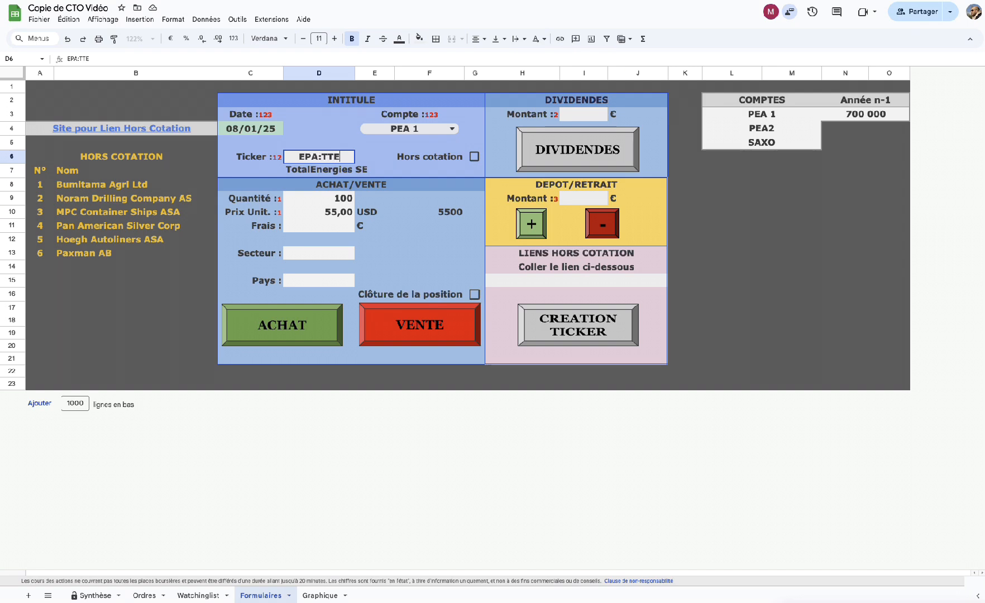
key("Return")
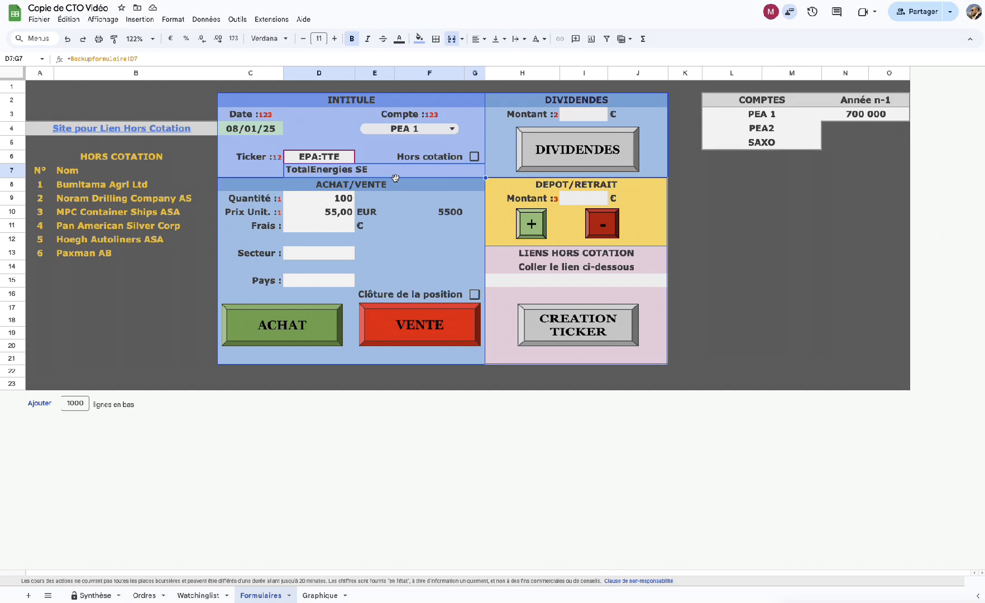
Enter 1,00 fees, sector ENERGIE and country FRANCE, then submit the ACHAT order.
left_click(338, 230)
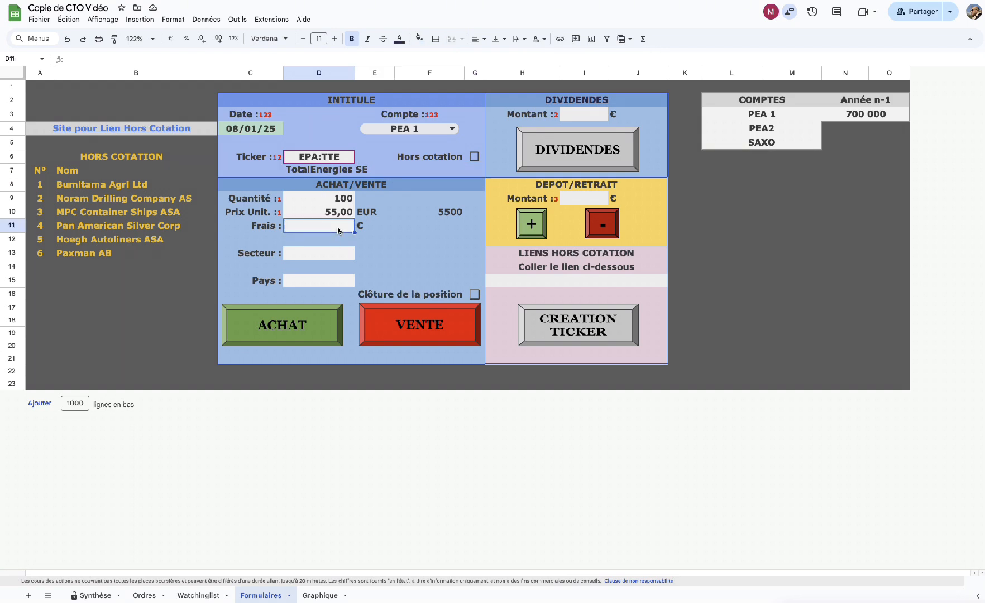
type("1")
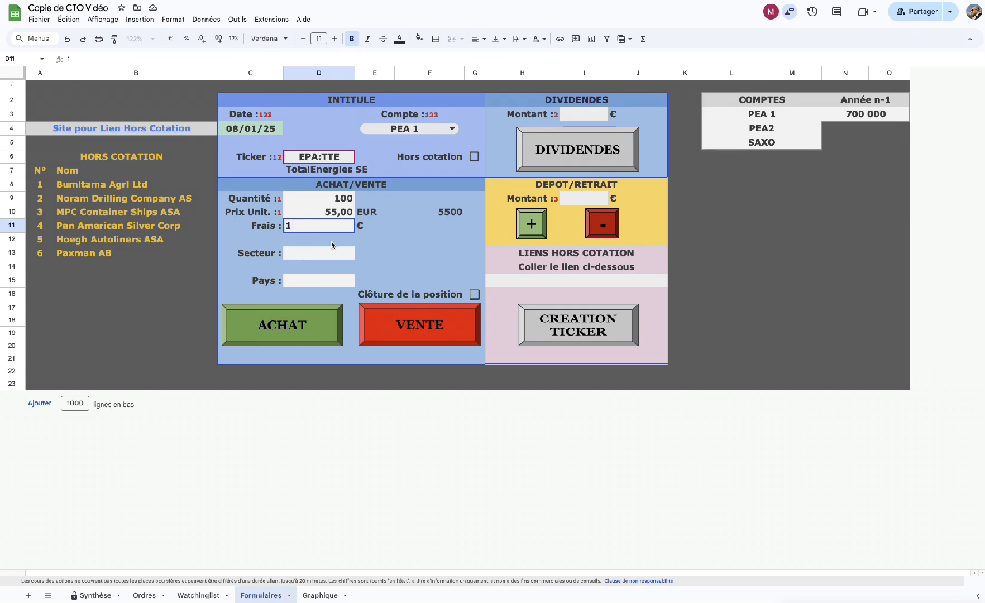
key("Return")
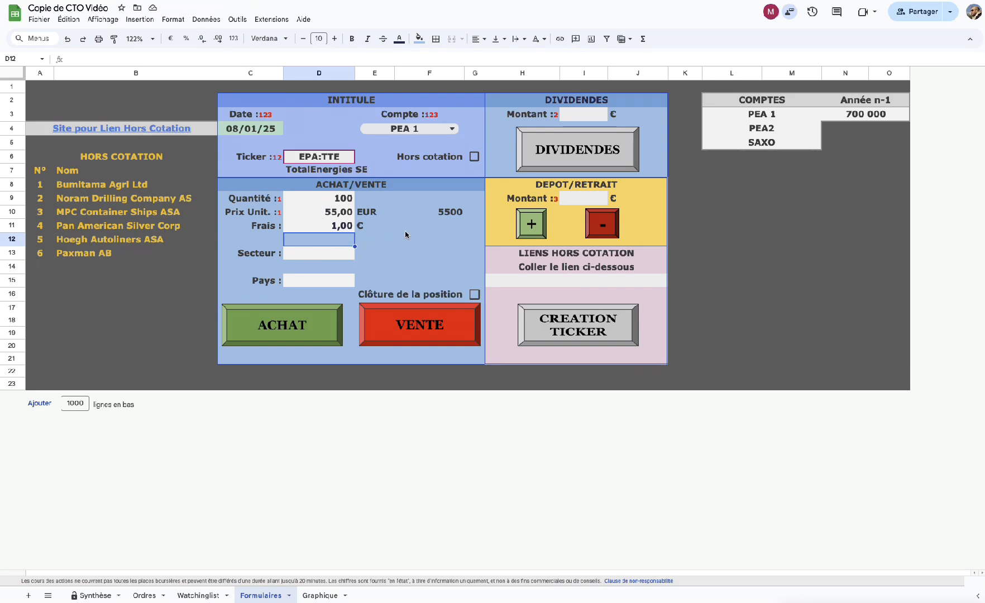
left_click(320, 254)
double_click(318, 253)
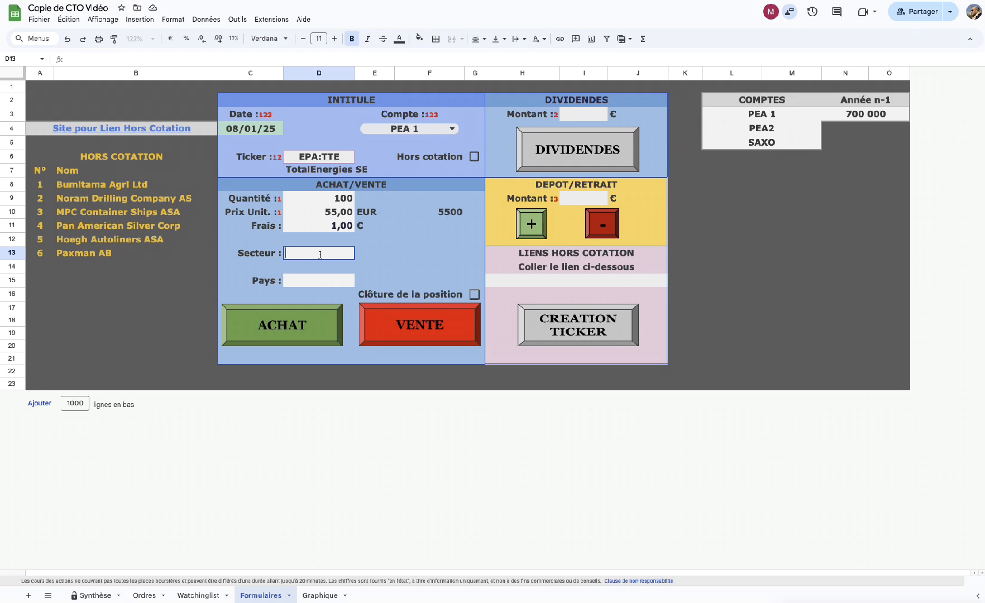
type("ENERGIE")
left_click(295, 282)
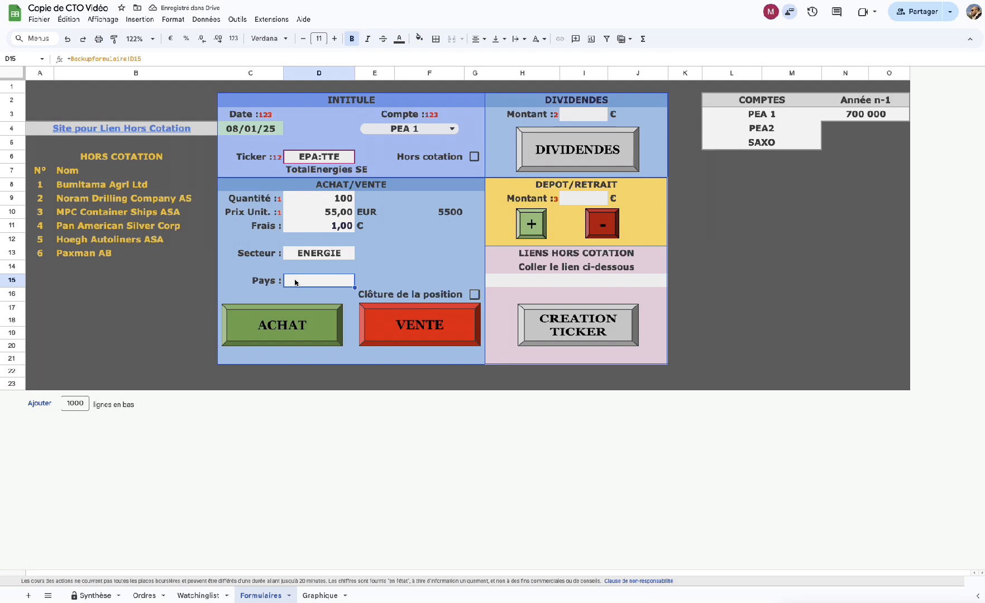
type("FRANCE")
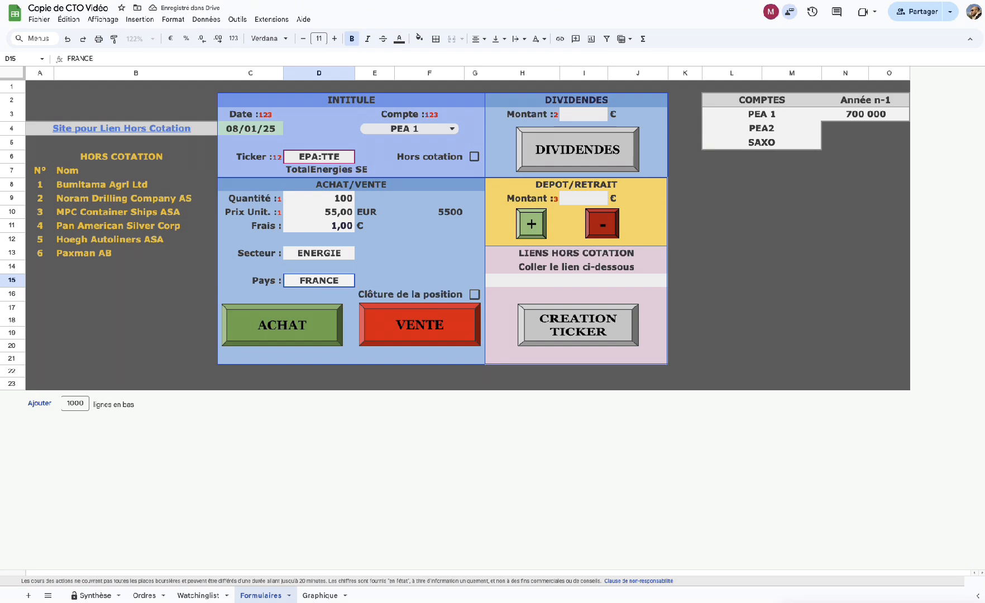
key("Return")
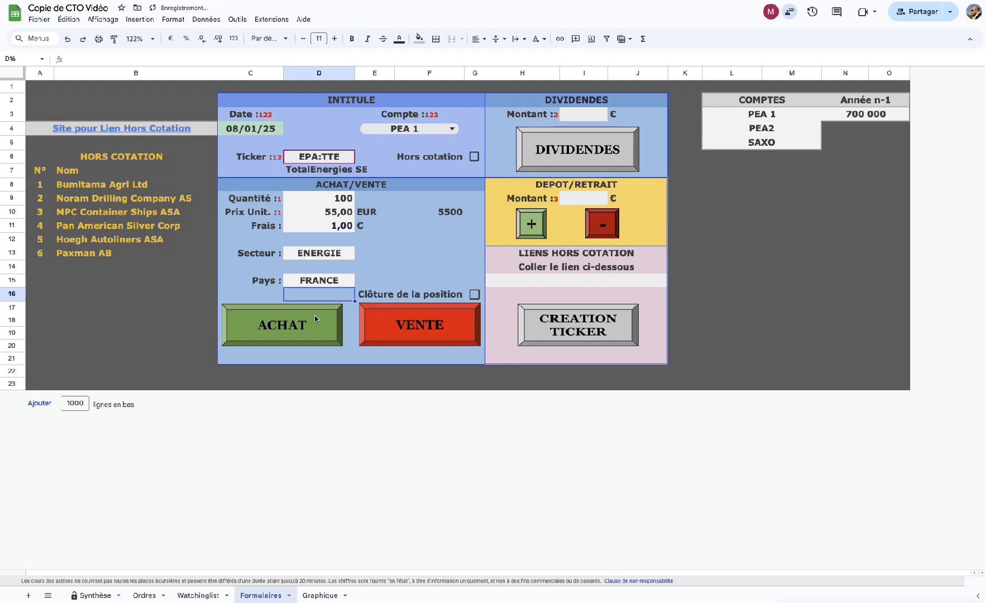
left_click(283, 330)
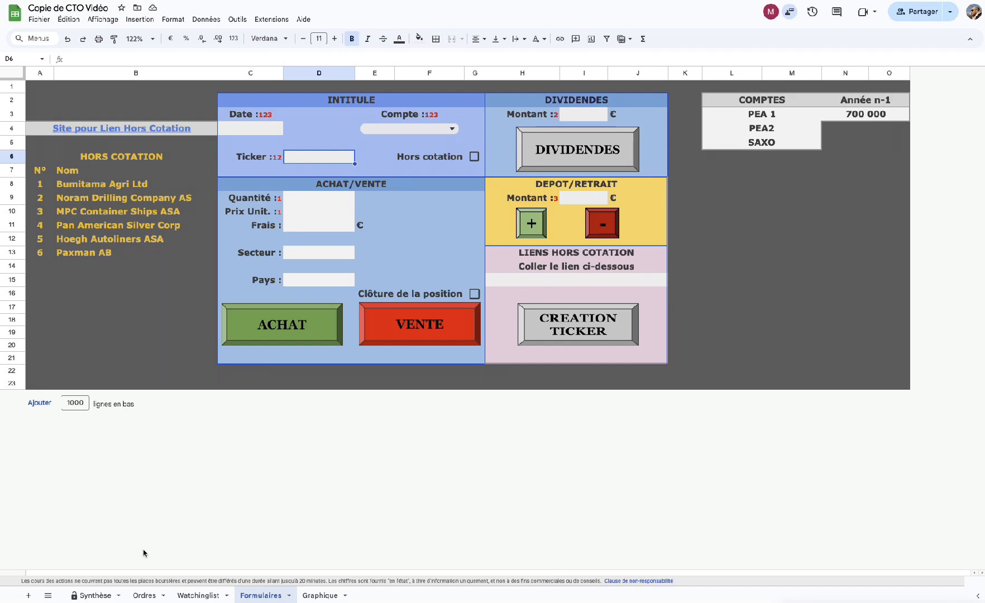
Check the new TotalEnergies position on Synthèse, then view the Ordres sheet.
left_click(93, 595)
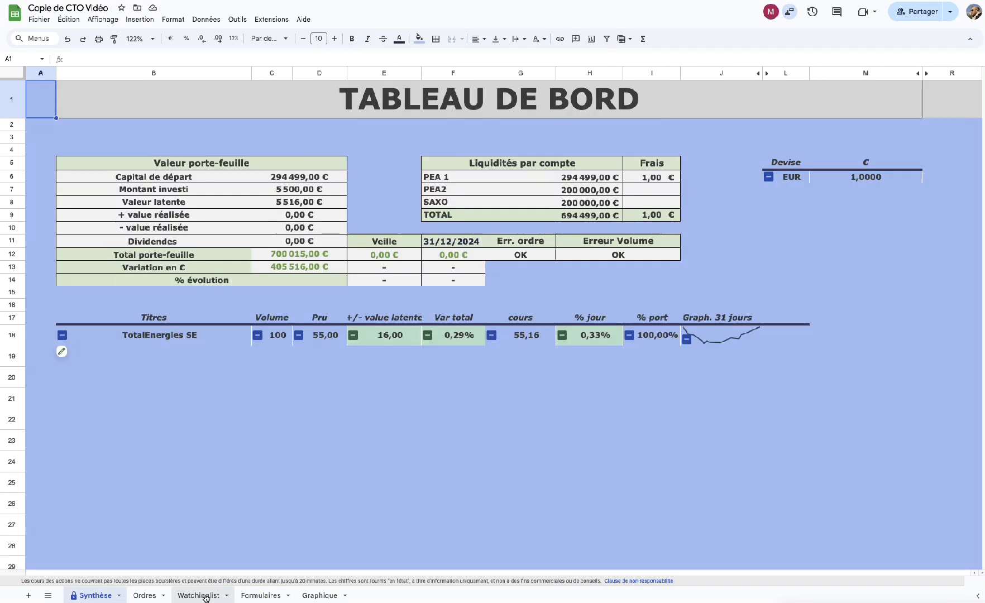
left_click(147, 596)
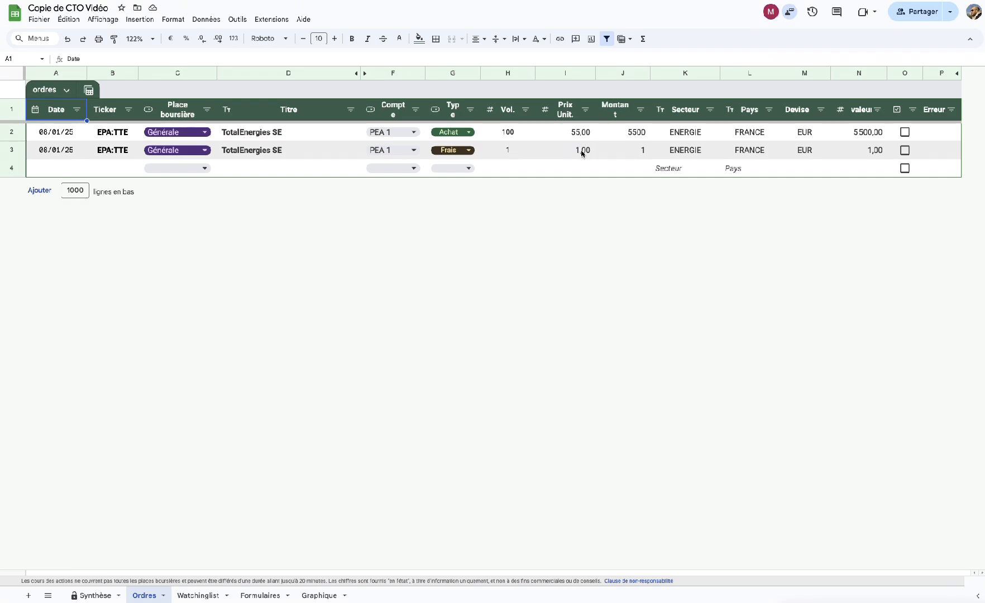
Review the fee row's unit price on Ordres, then return to the Formulaires form.
left_click(581, 154)
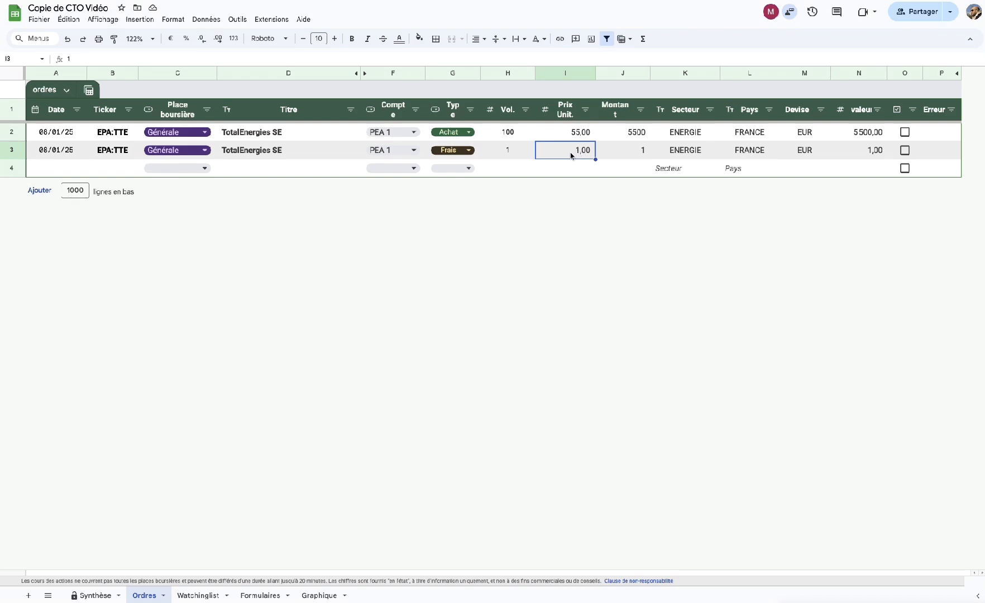
key("Down")
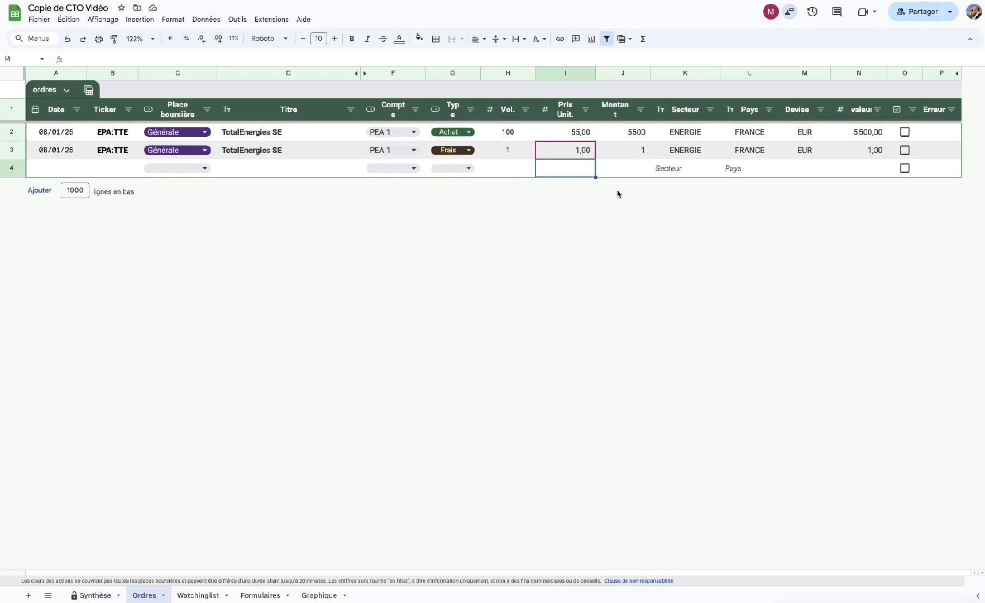
key("Left")
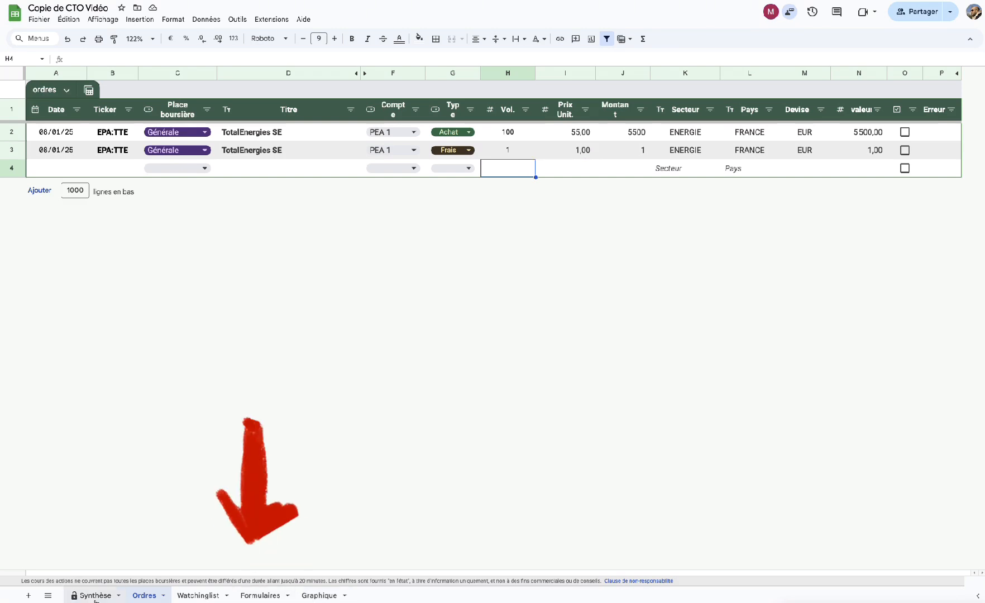
left_click(260, 595)
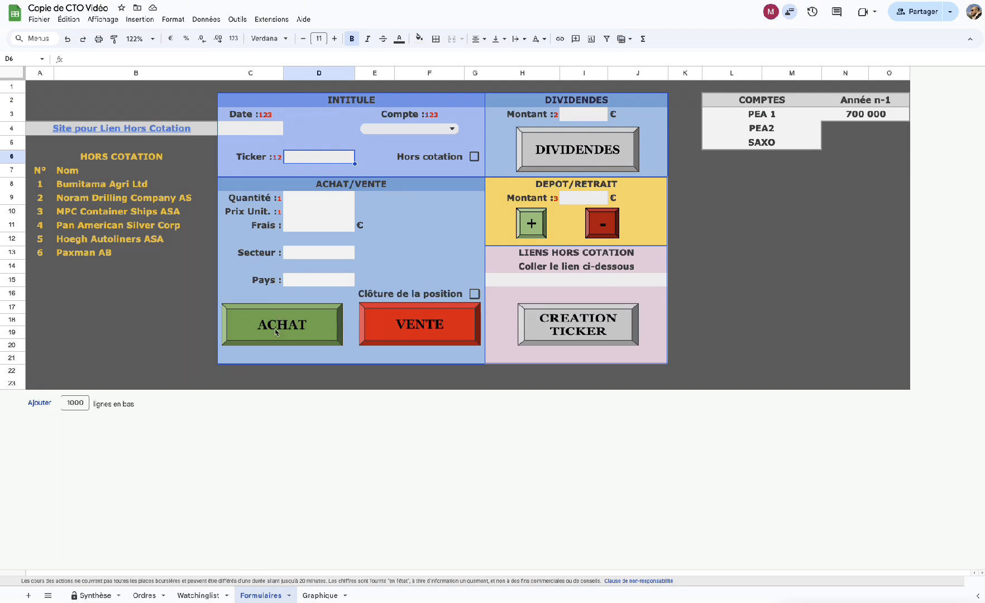
Fill the form with date 08/01/25, account PEA 1 and ticker EPA:TTE.
double_click(255, 129)
left_click(237, 189)
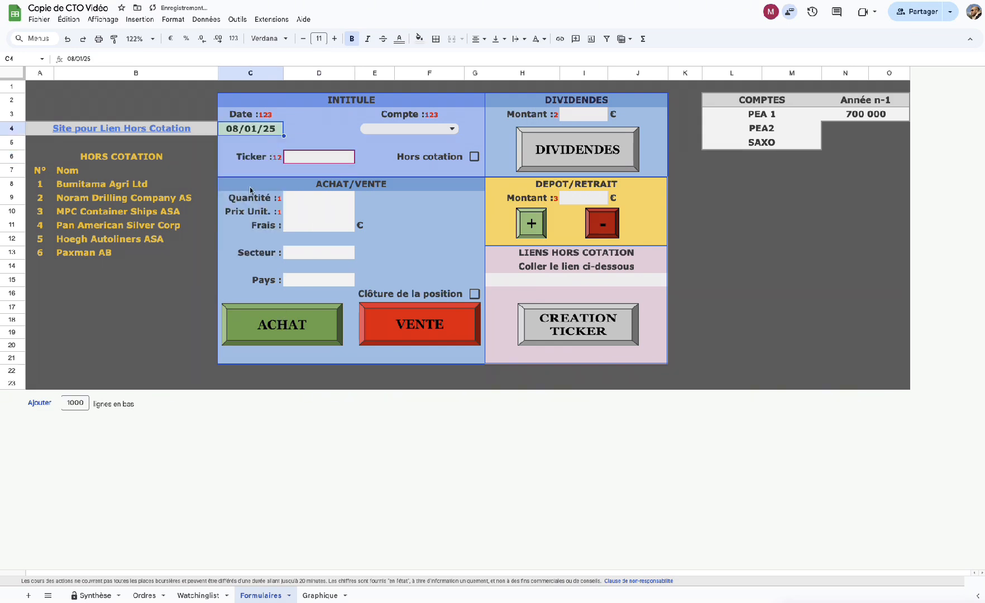
left_click(408, 129)
left_click(373, 145)
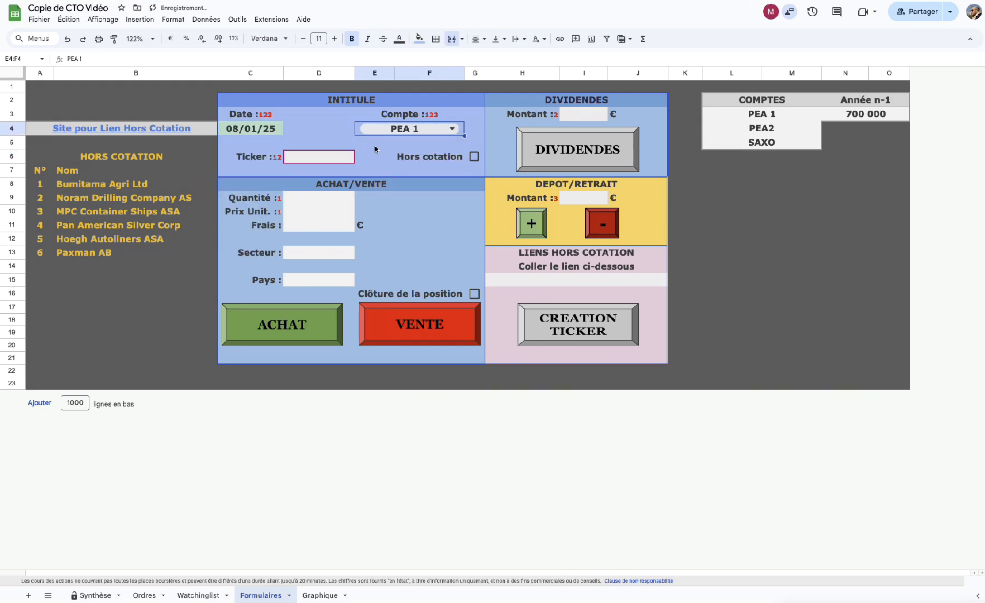
left_click(299, 161)
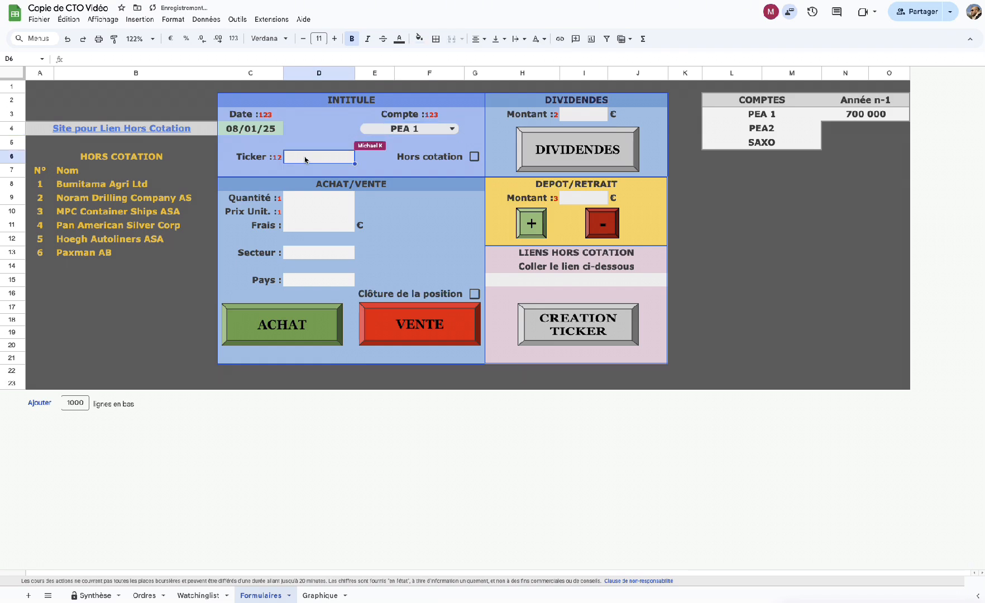
type("EPA")
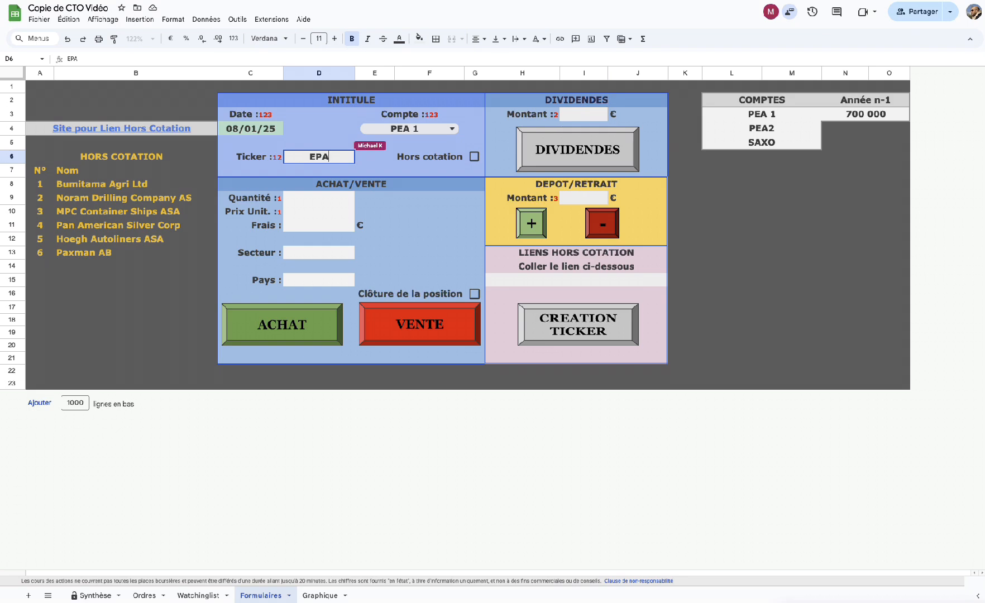
type(":TTE")
key("Return")
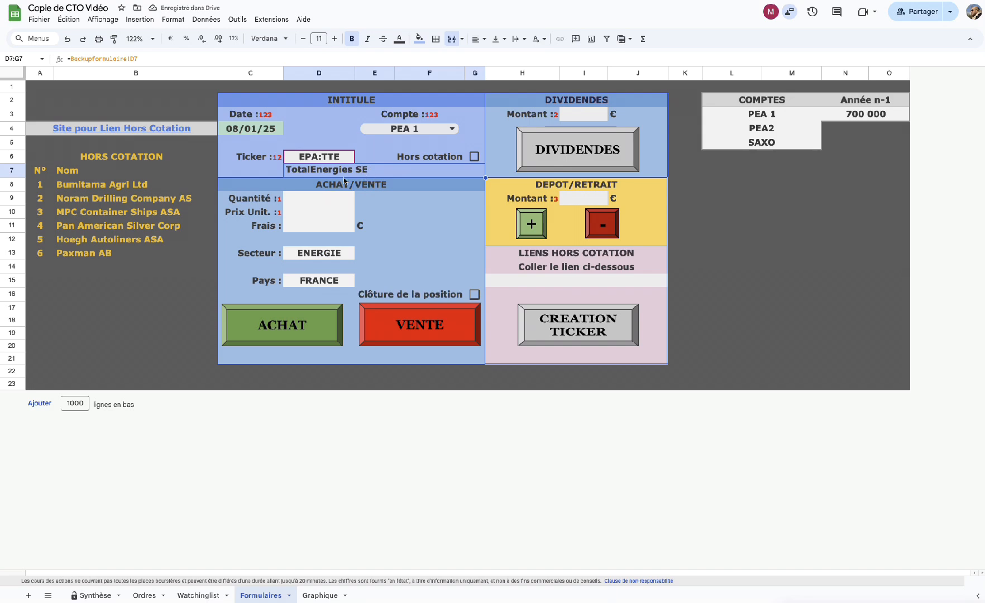
Enter quantity 100, price 54,5 and fees 1, record the purchase, and check Ordres.
left_click(302, 202)
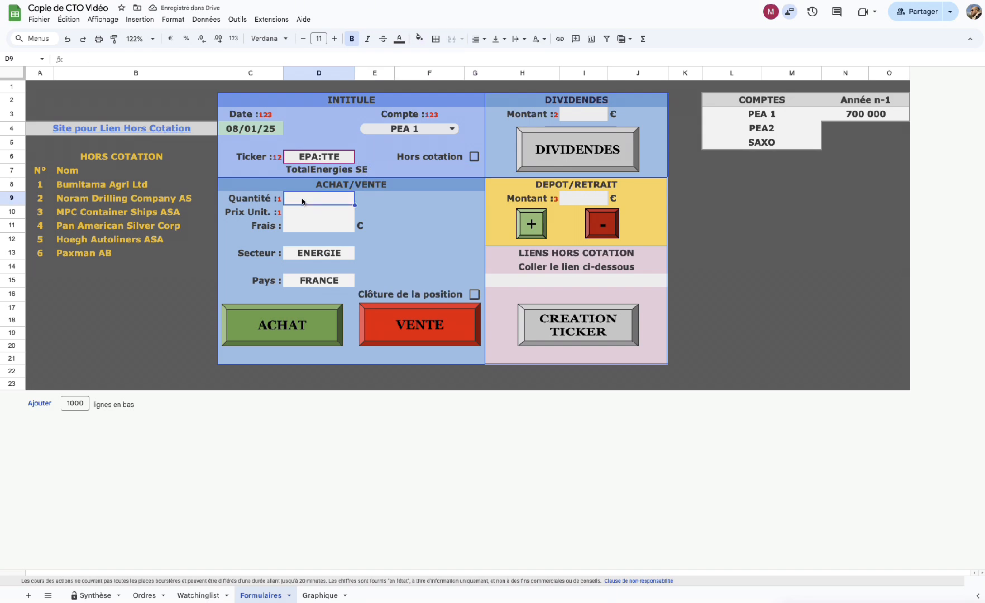
type("100")
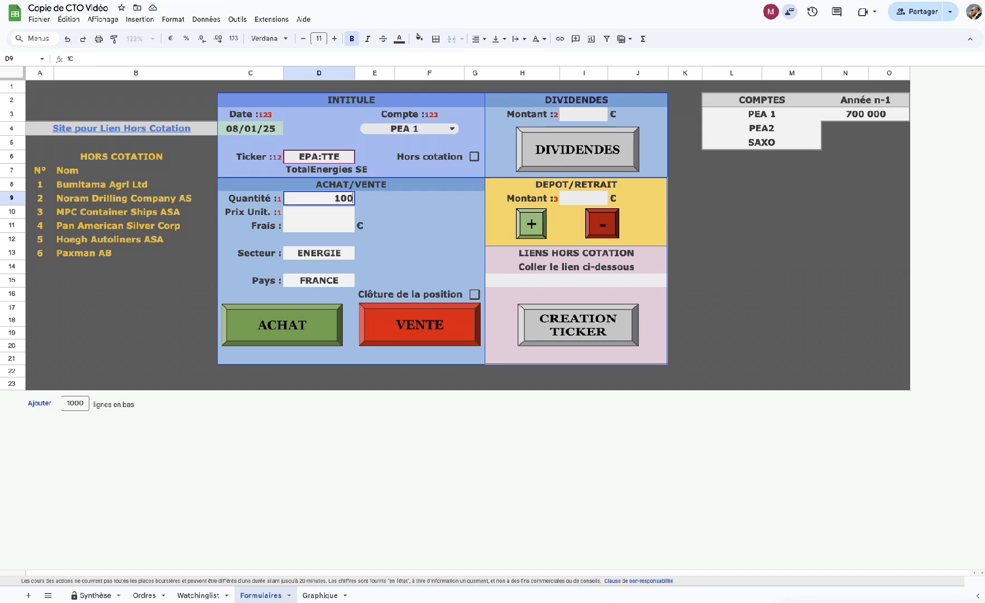
key("Return")
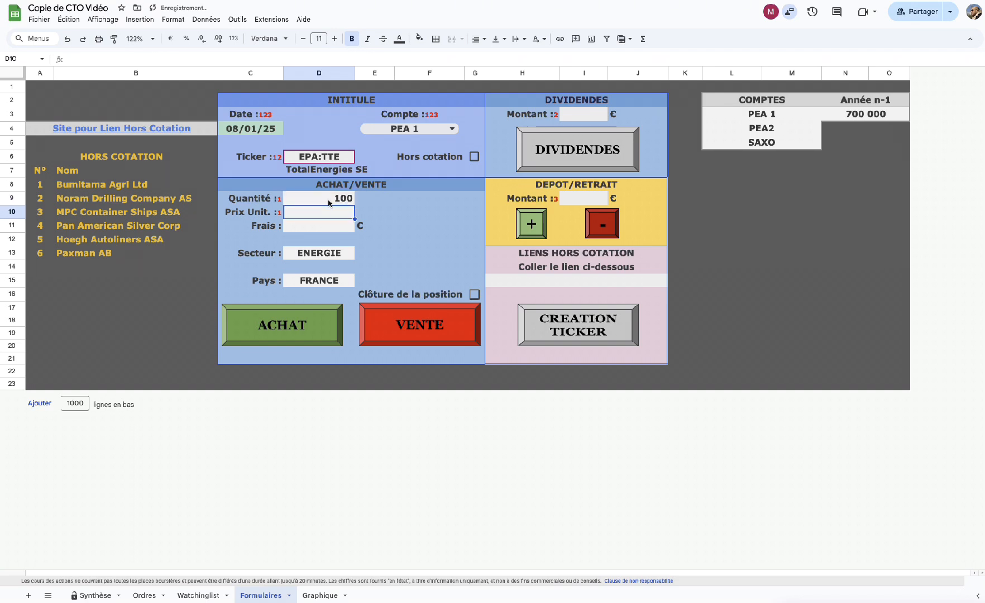
type("54,5")
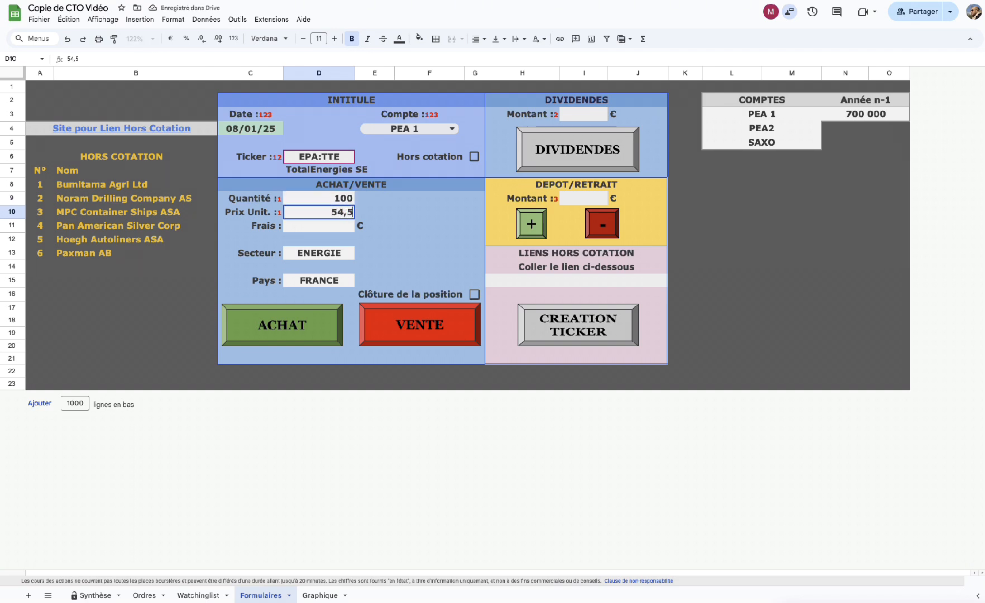
left_click(305, 228)
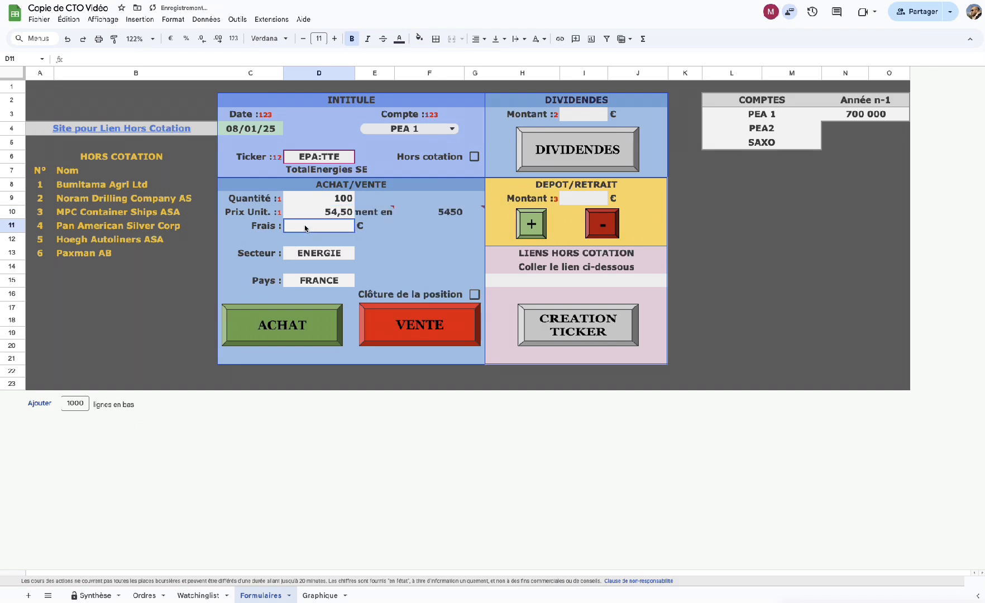
type("1")
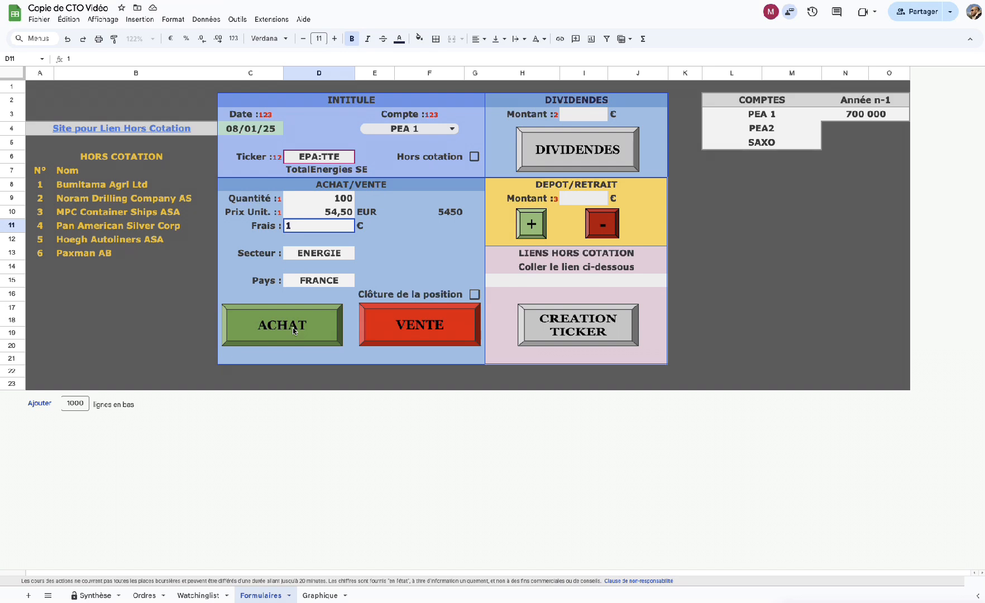
key("Return")
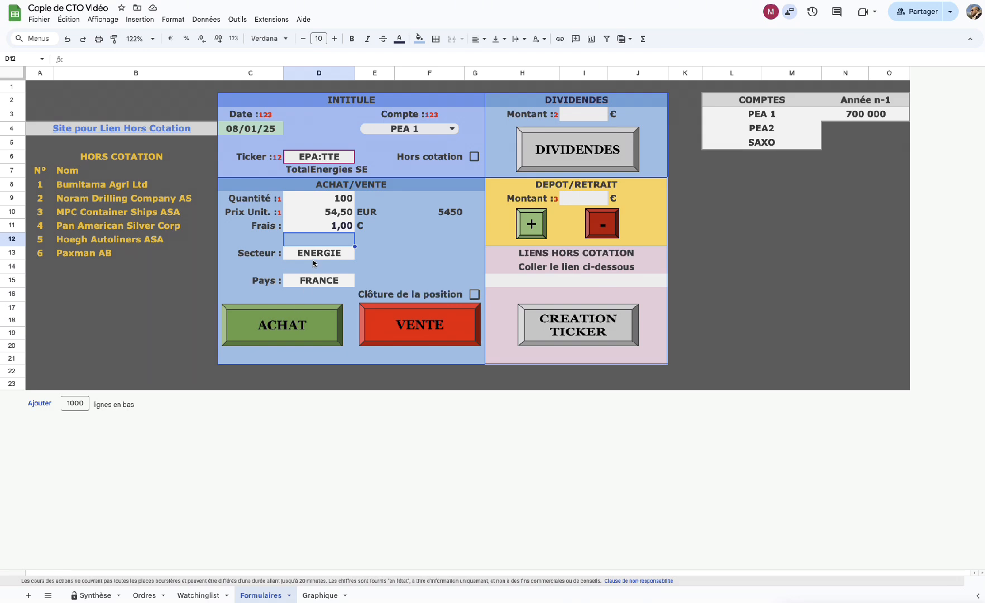
left_click(296, 323)
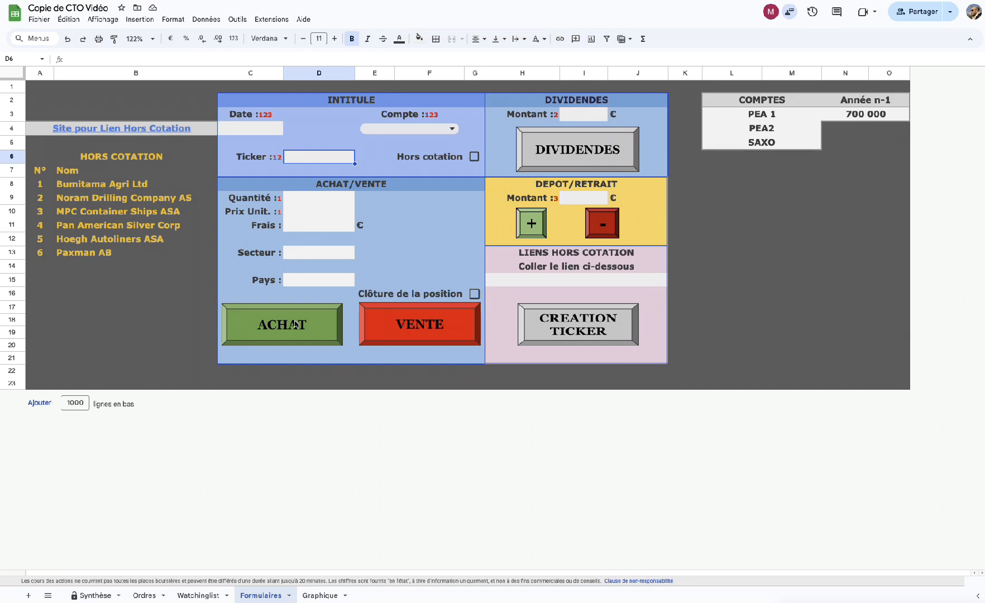
left_click(145, 595)
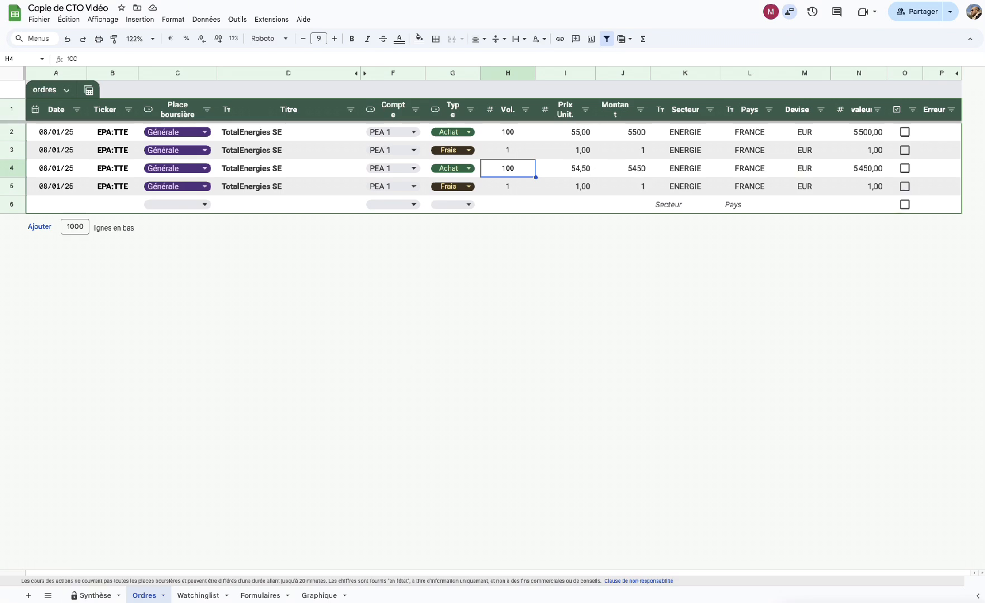
Switch to the Synthèse dashboard to review the positions.
left_click(96, 597)
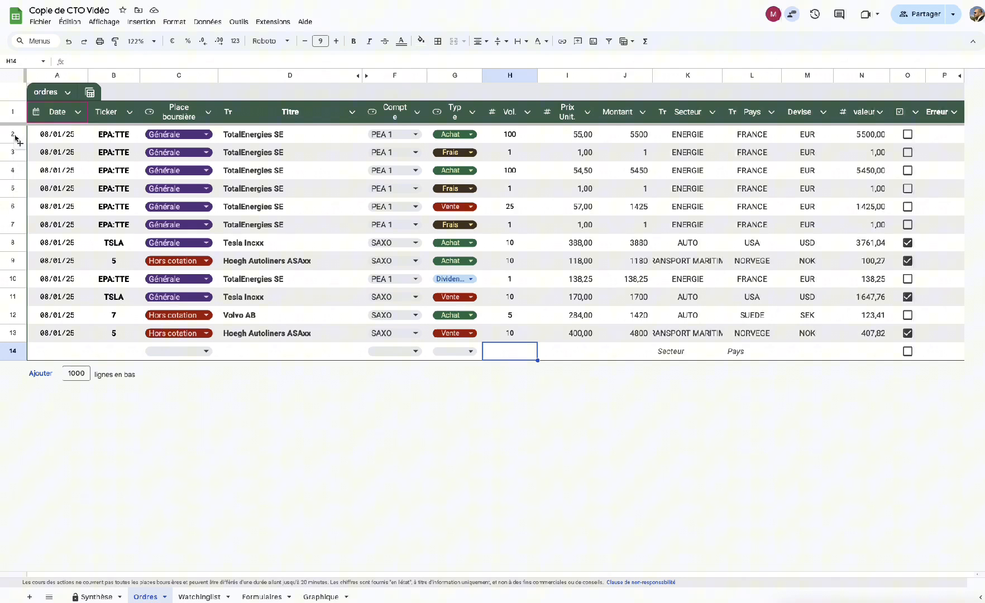
Clear the first order's date in A2 and check the Err. ordre indicator on Synthèse.
left_click(57, 137)
key("Delete")
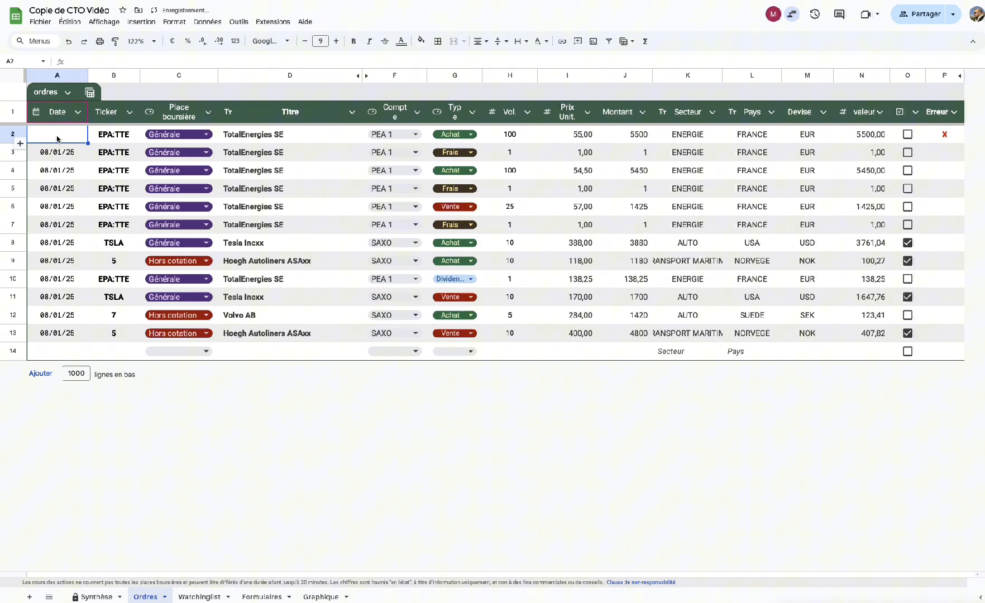
double_click(58, 139)
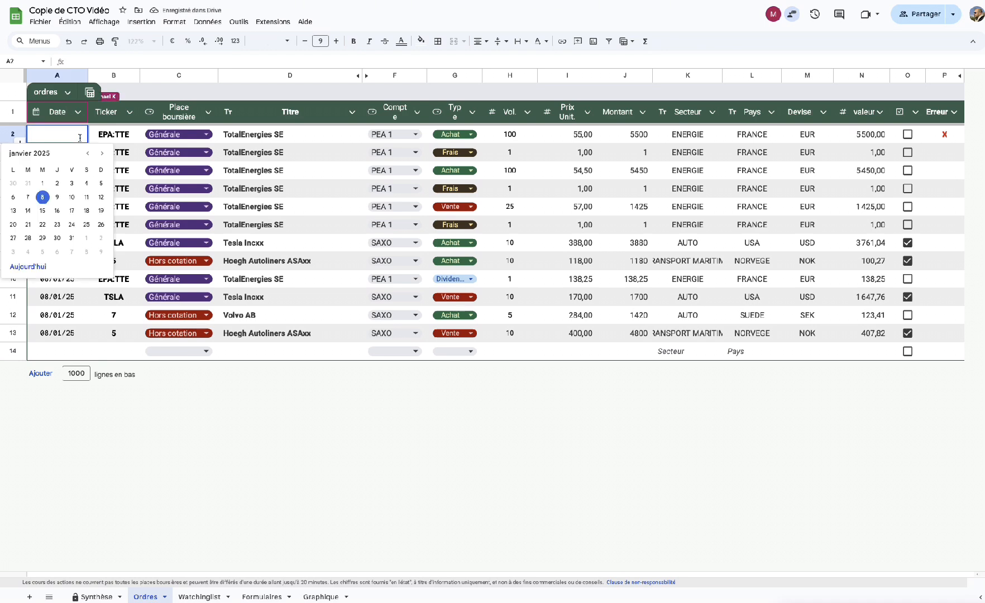
left_click(209, 429)
left_click(93, 597)
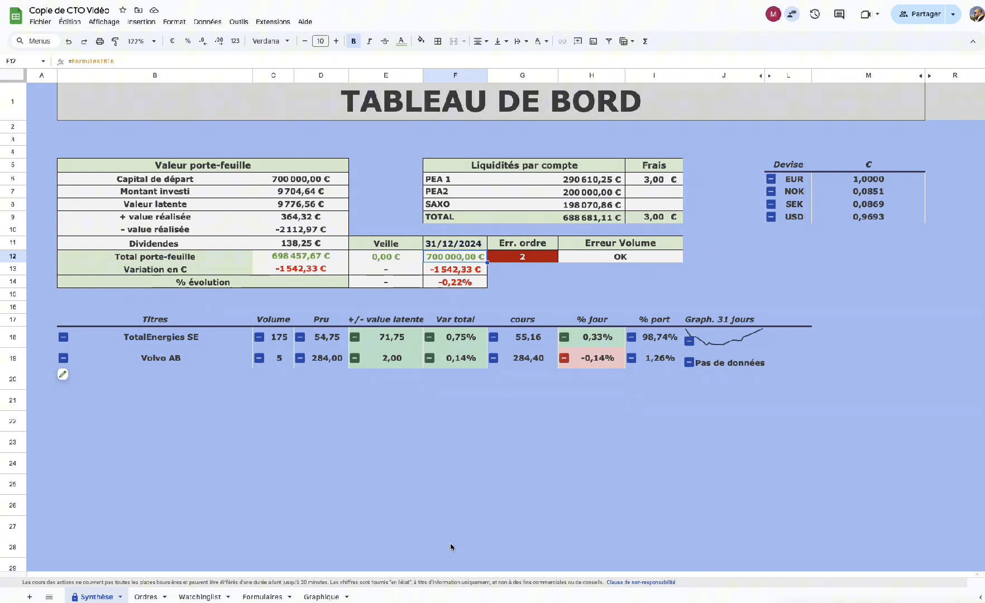
Refill A2 from the row below, correct it to 08/01/25, and confirm Err. ordre reads OK.
left_click(144, 596)
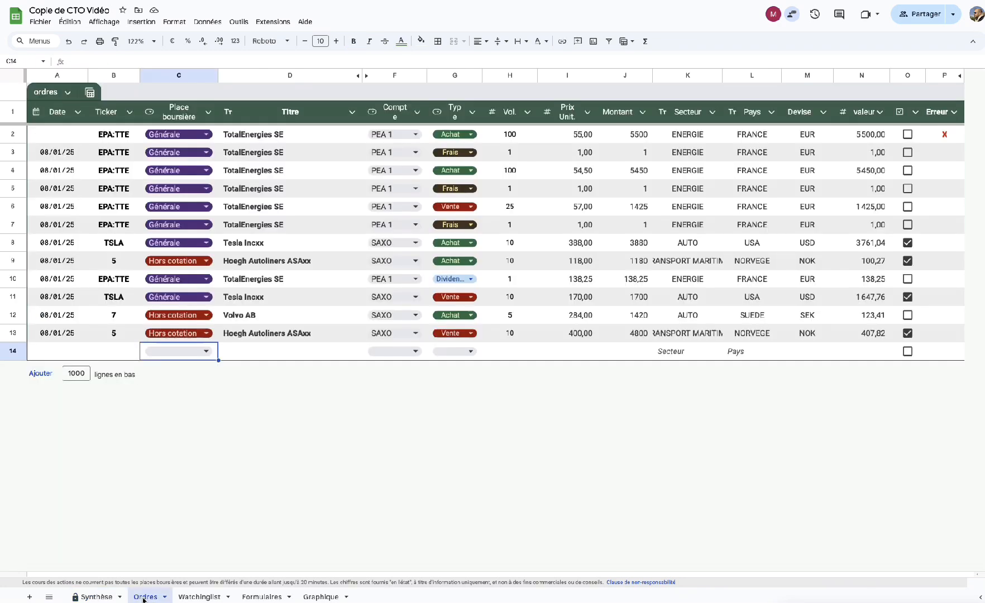
left_click(56, 137)
left_click(67, 160)
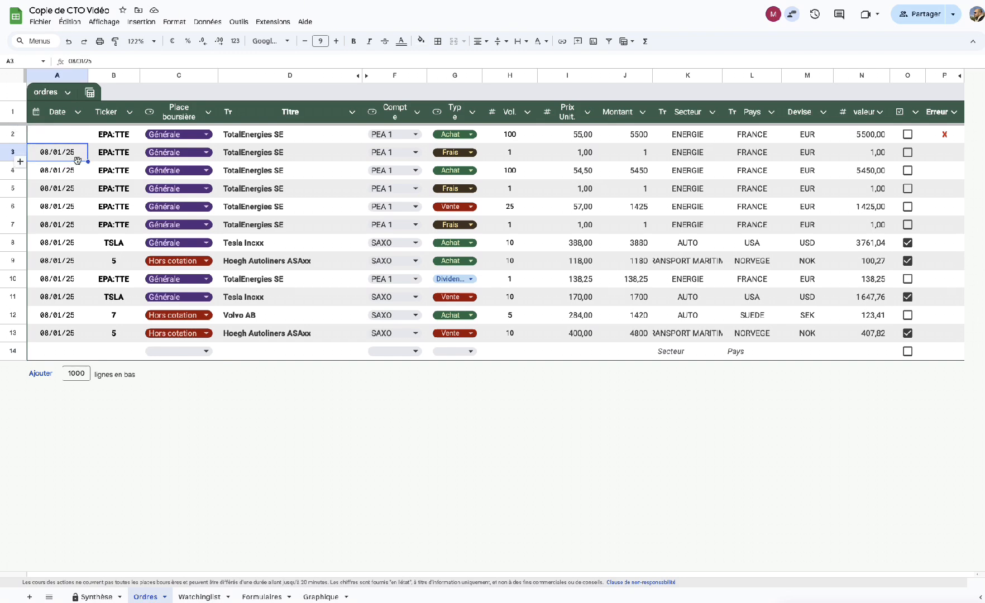
left_click_drag(88, 162, 82, 138)
left_click(75, 139)
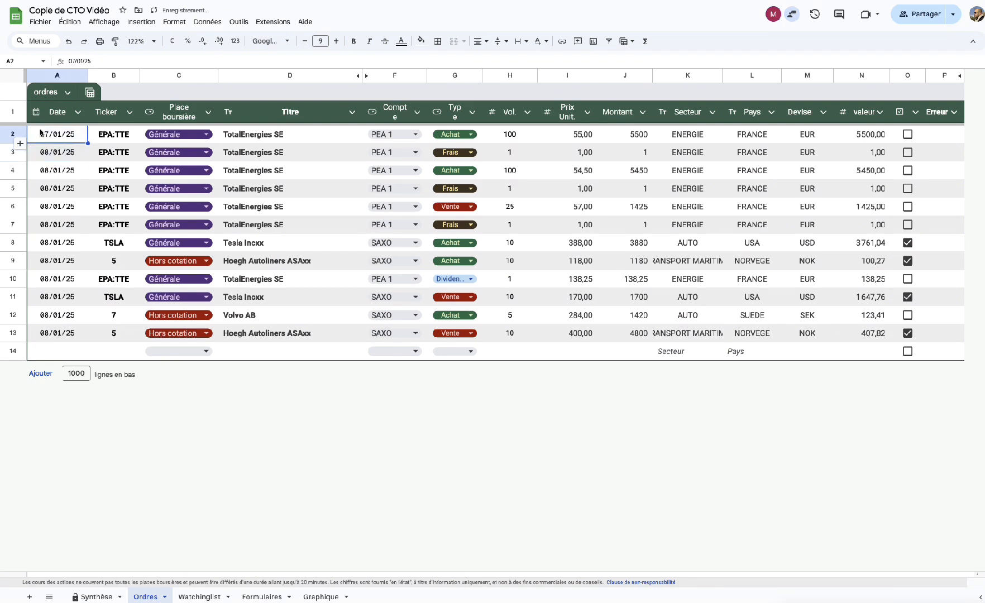
left_click(72, 61)
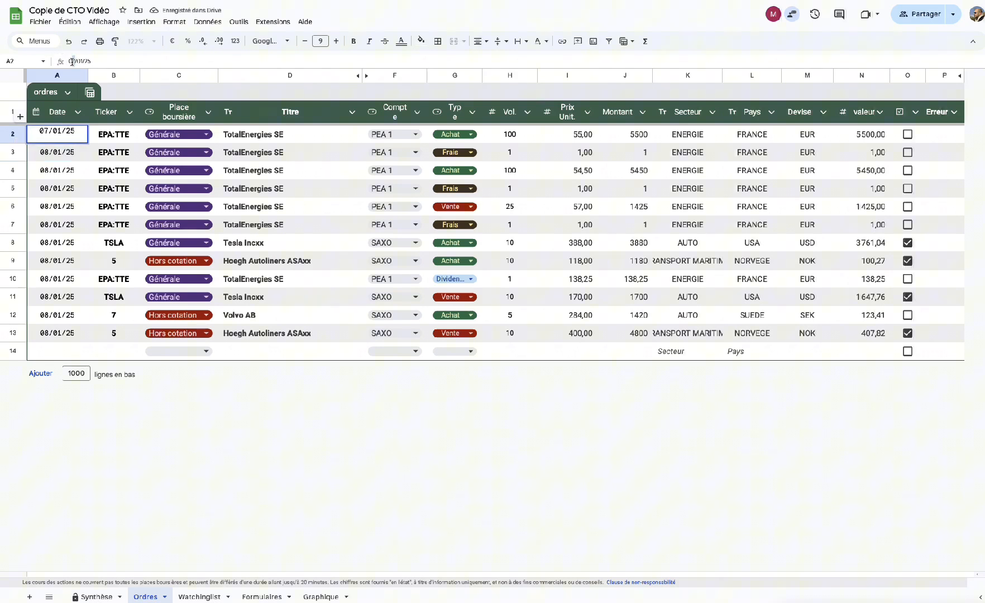
key("BackSpace")
type("8")
key("Return")
left_click(95, 596)
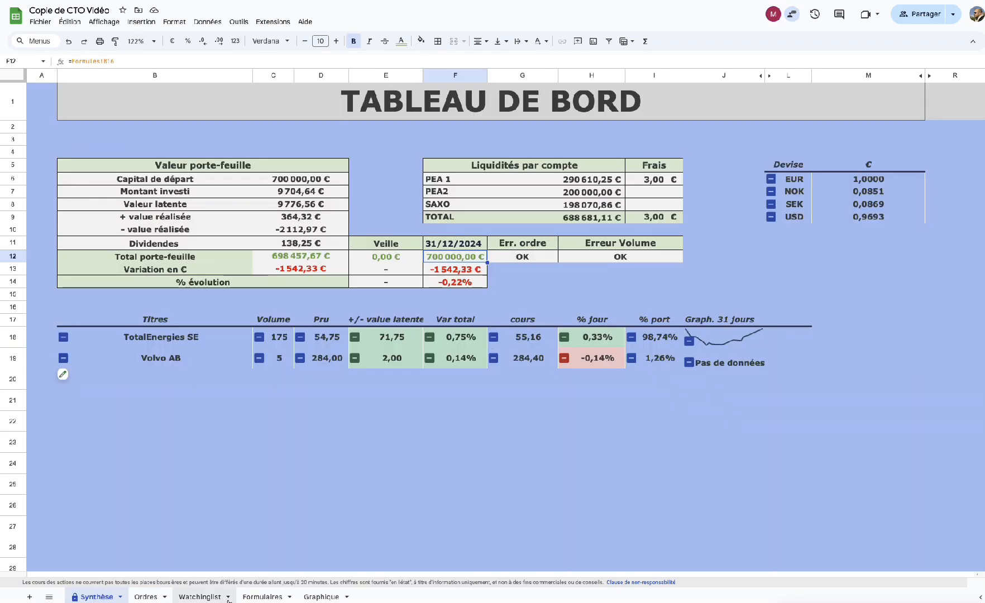
Return to the Ordres sheet to review all twelve orders.
left_click(144, 598)
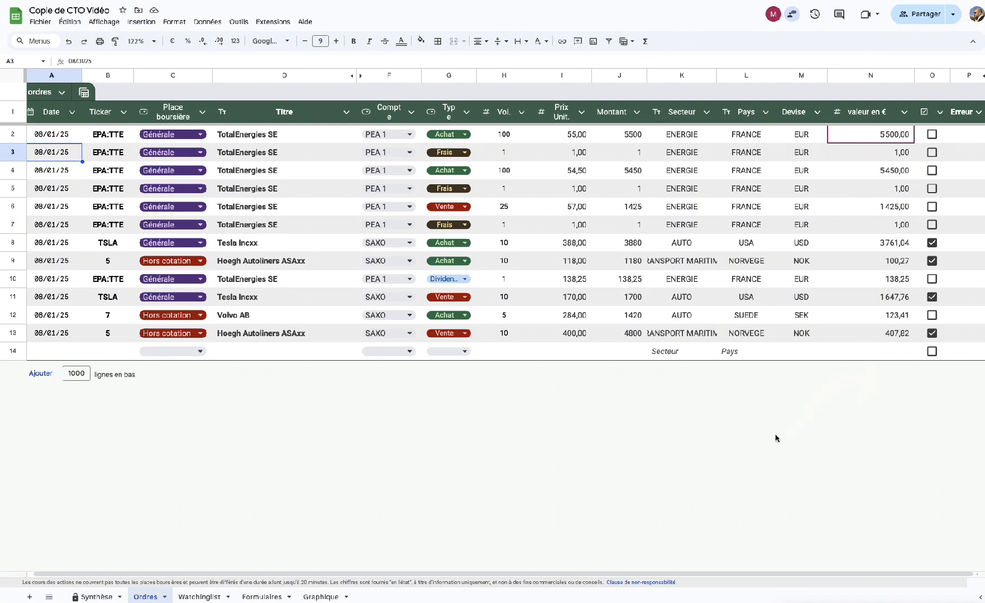
scroll(775, 439, "left", 1)
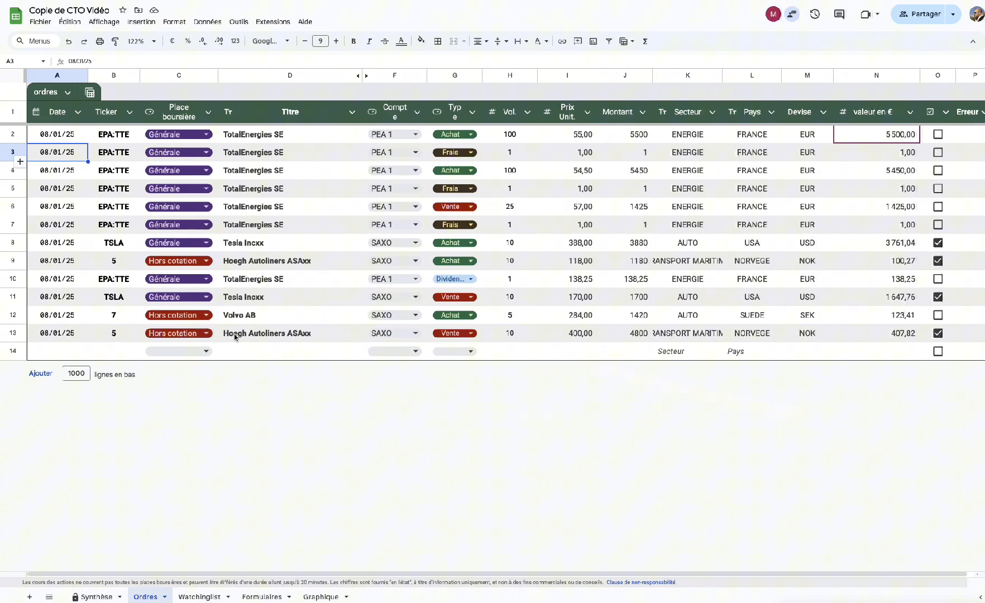
scroll(562, 414, "right", 1)
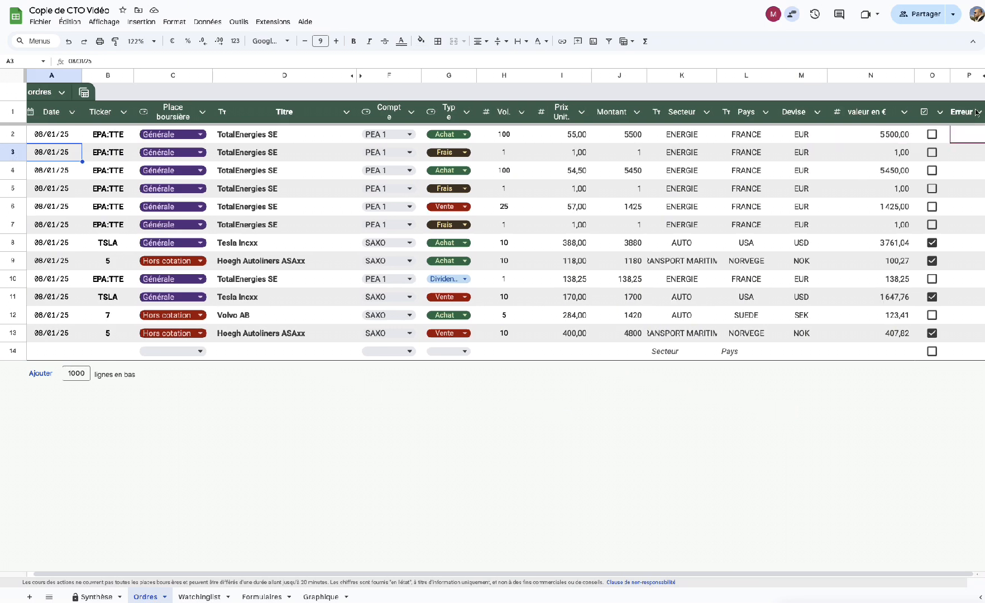
scroll(971, 308, "left", 1)
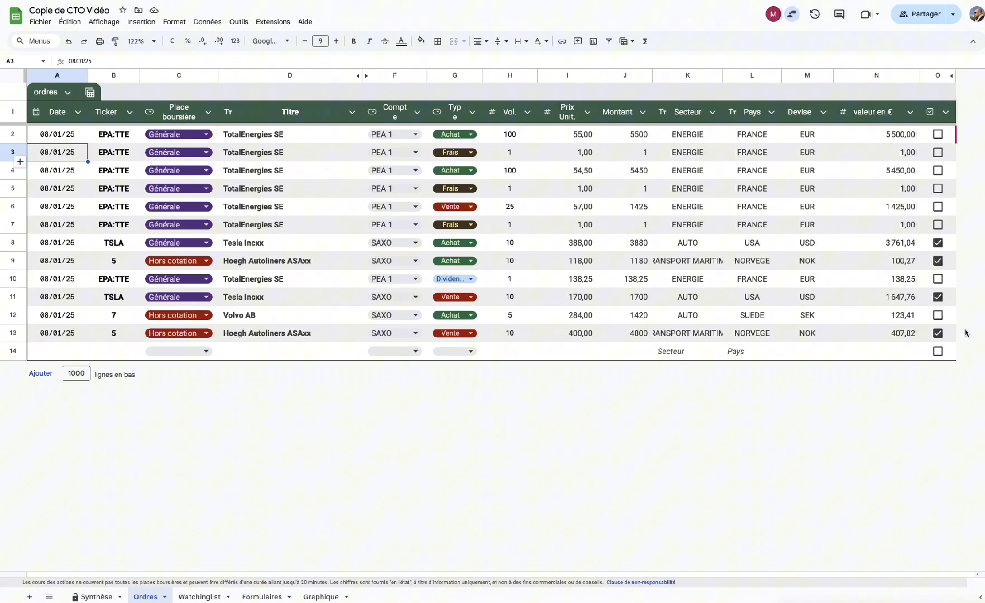
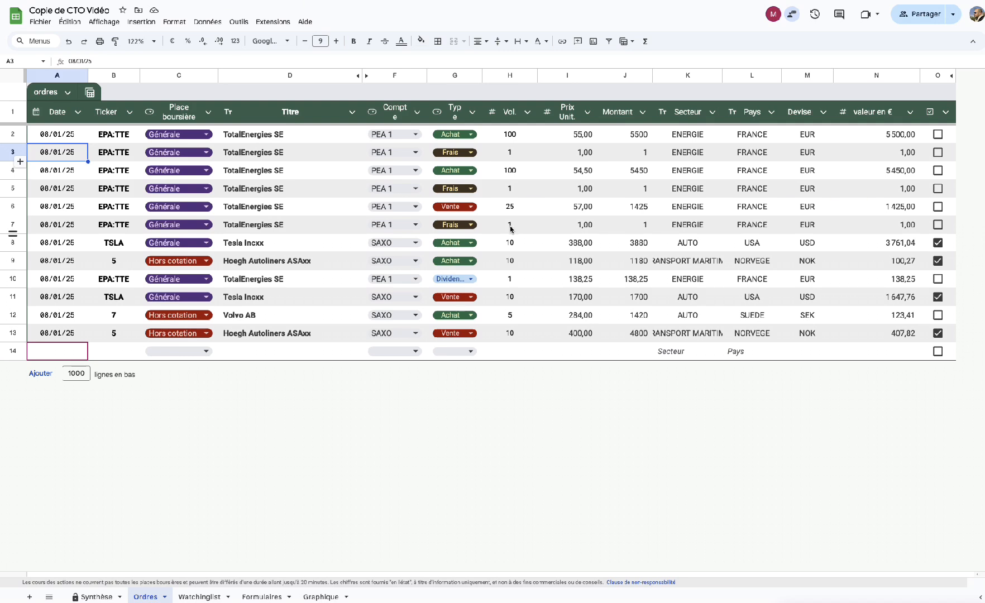
Replace the TotalEnergies Frais row 7 values with Prix Unit. 30 and Montant 30.
left_click(510, 227)
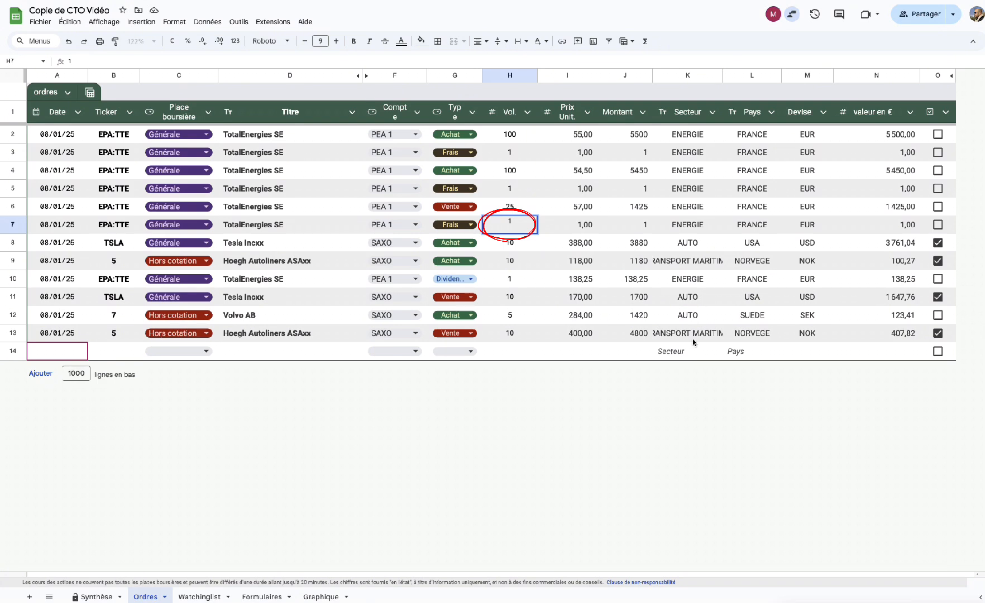
left_click(642, 351)
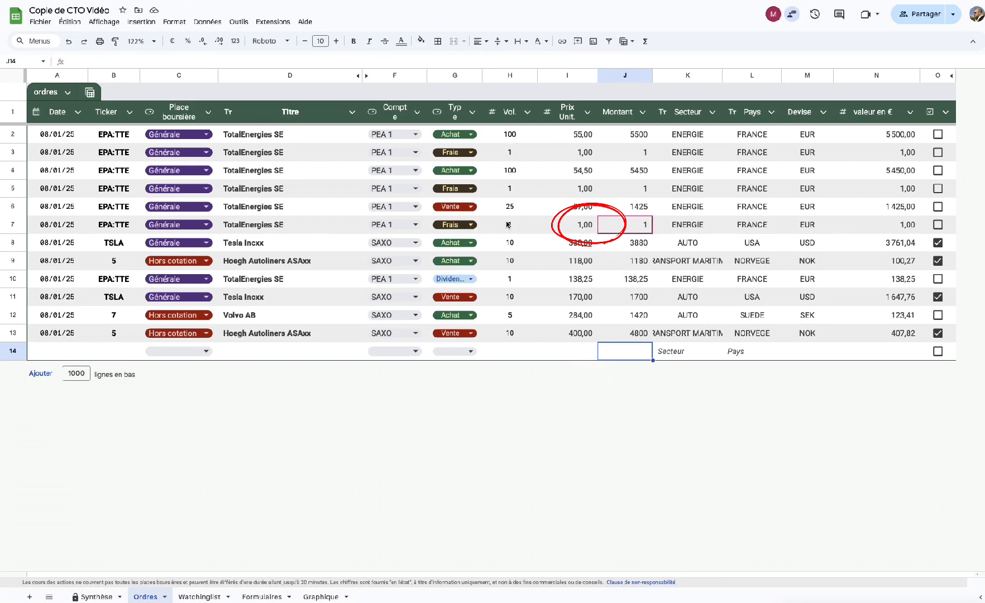
left_click(579, 226)
double_click(580, 226)
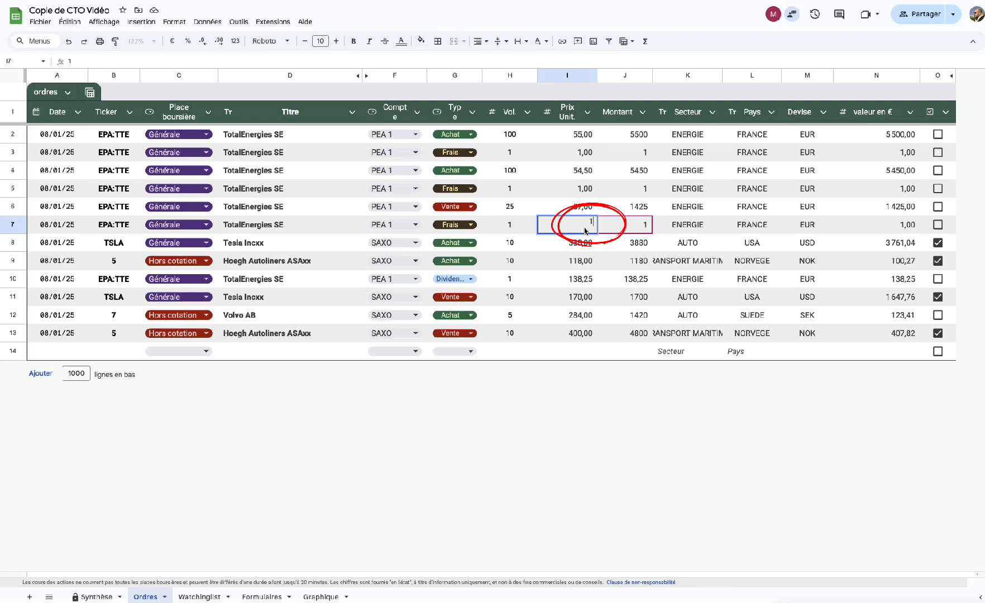
key("BackSpace")
type("30")
left_click(644, 224)
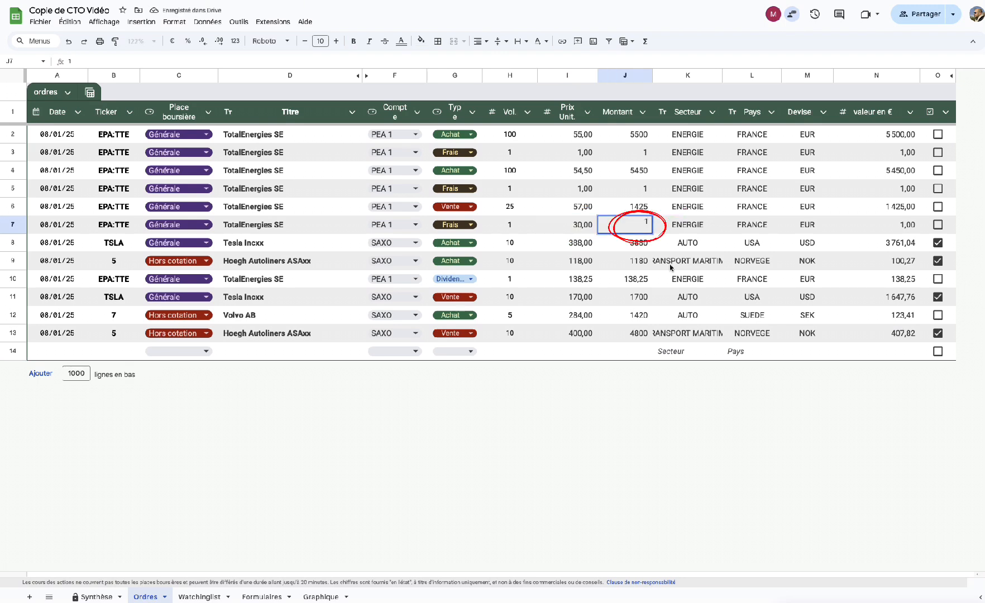
type("30")
key("Return")
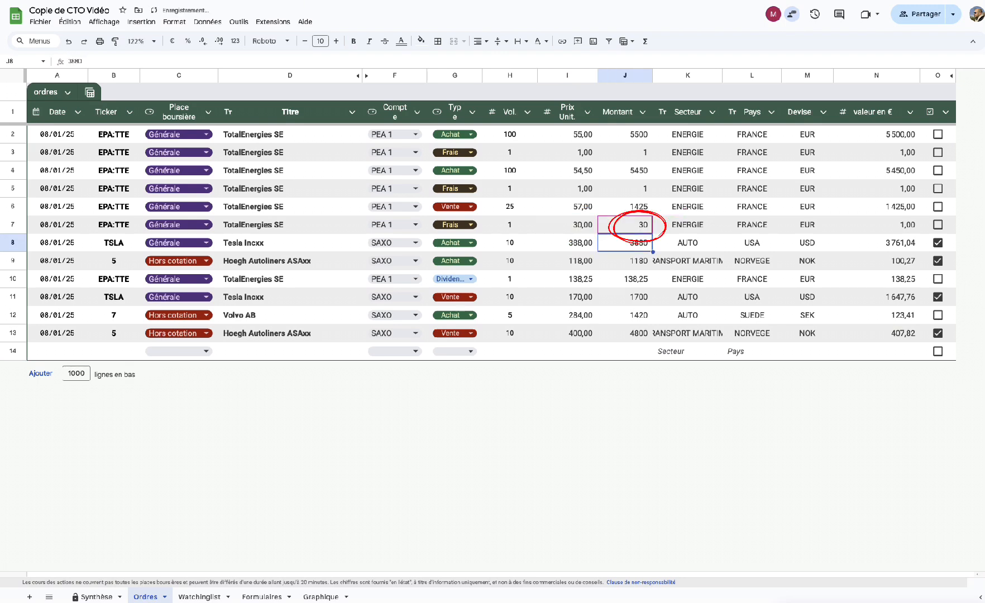
left_click(629, 384)
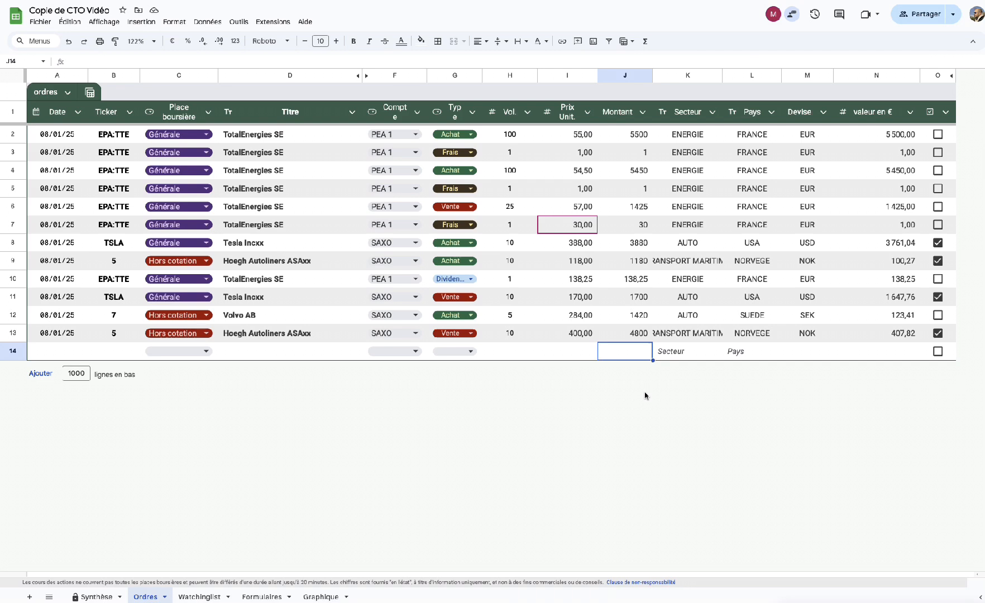
Clear the unit price in I7 and check the effect on the Synthèse dashboard.
left_click(579, 230)
key("BackSpace")
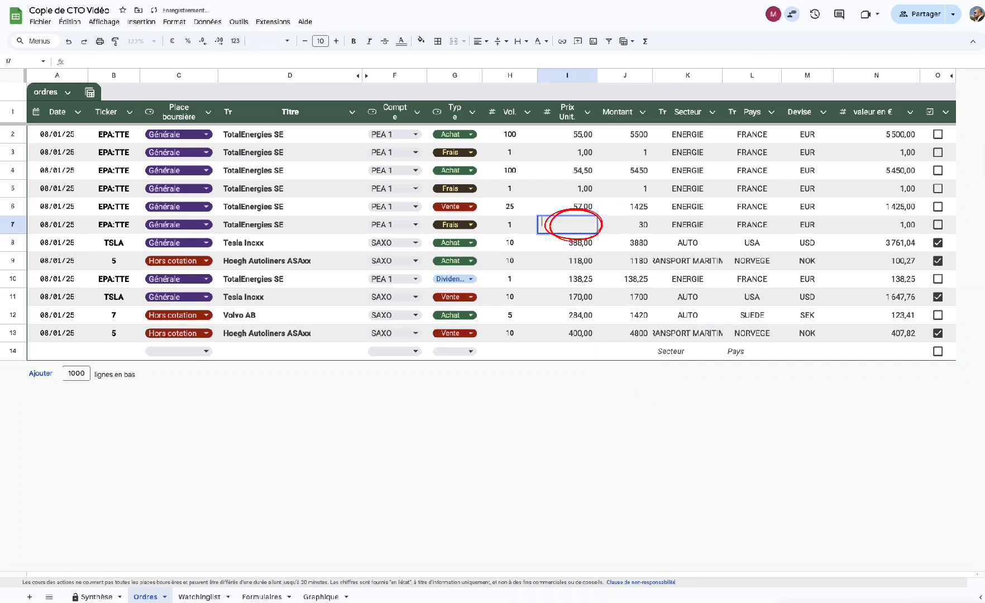
left_click(697, 412)
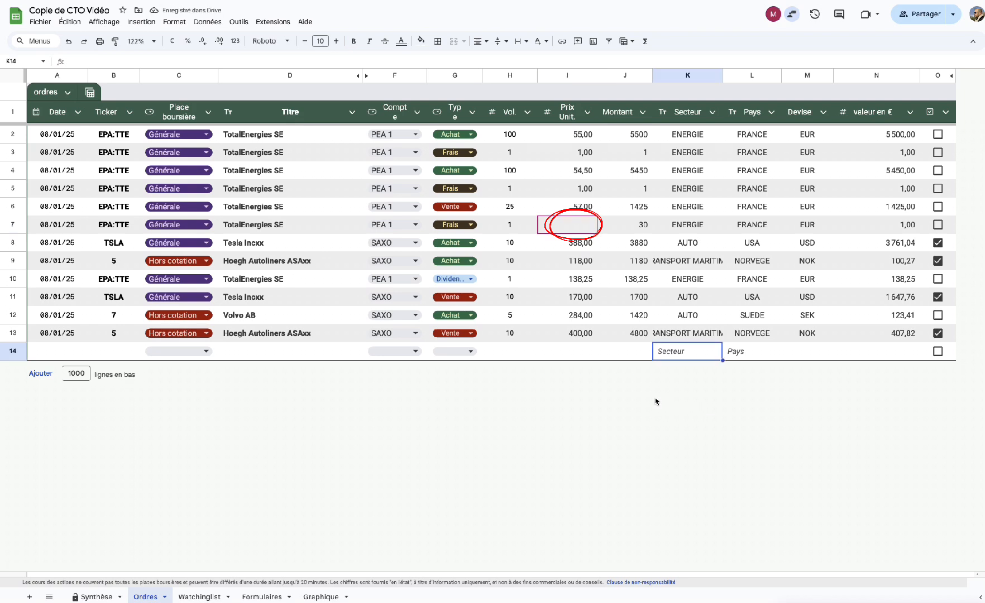
left_click(97, 597)
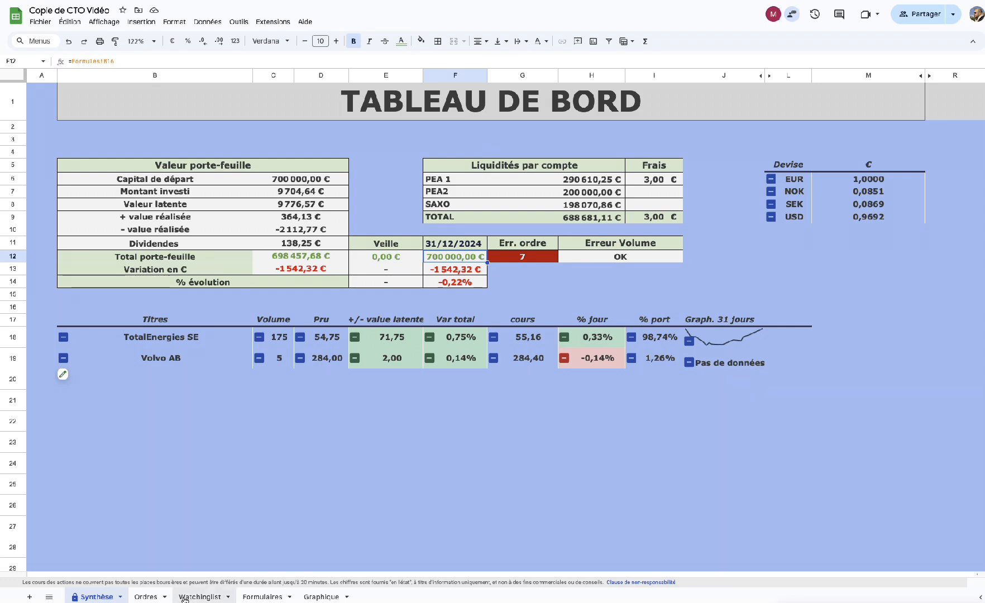
Back on Ordres, undo the price edits so the Frais row shows 1,00 and Montant 1.
left_click(146, 597)
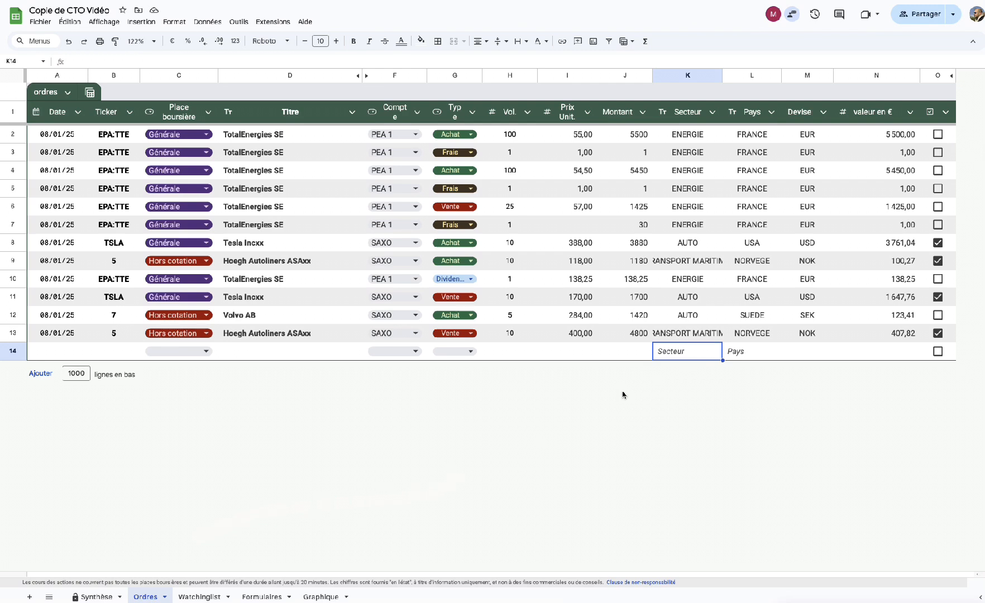
left_click(626, 356)
key("Right")
key("Right")
key("Right")
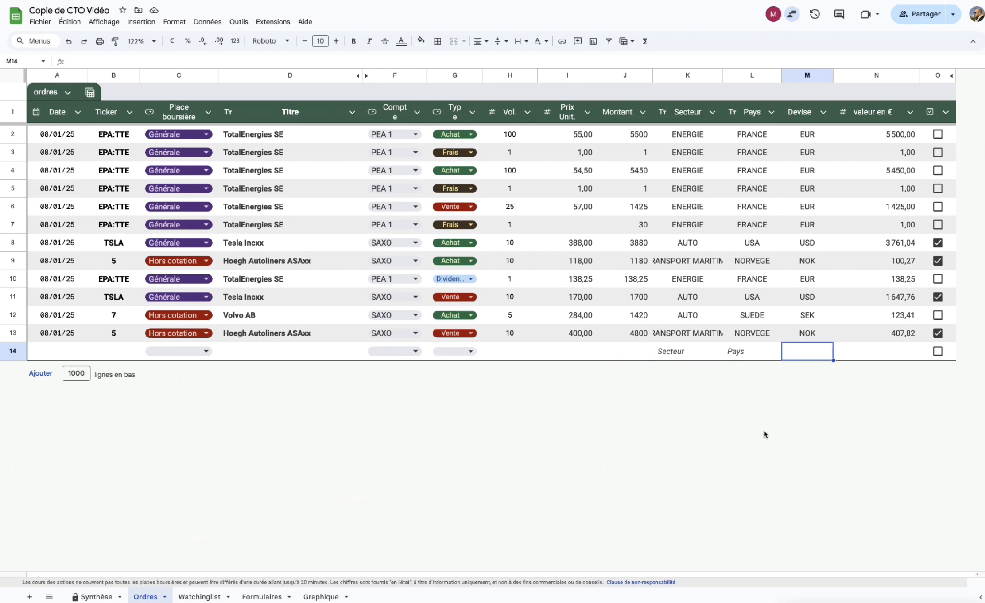
key("Left")
key("Left")
key("Left")
key("Left")
key("Left")
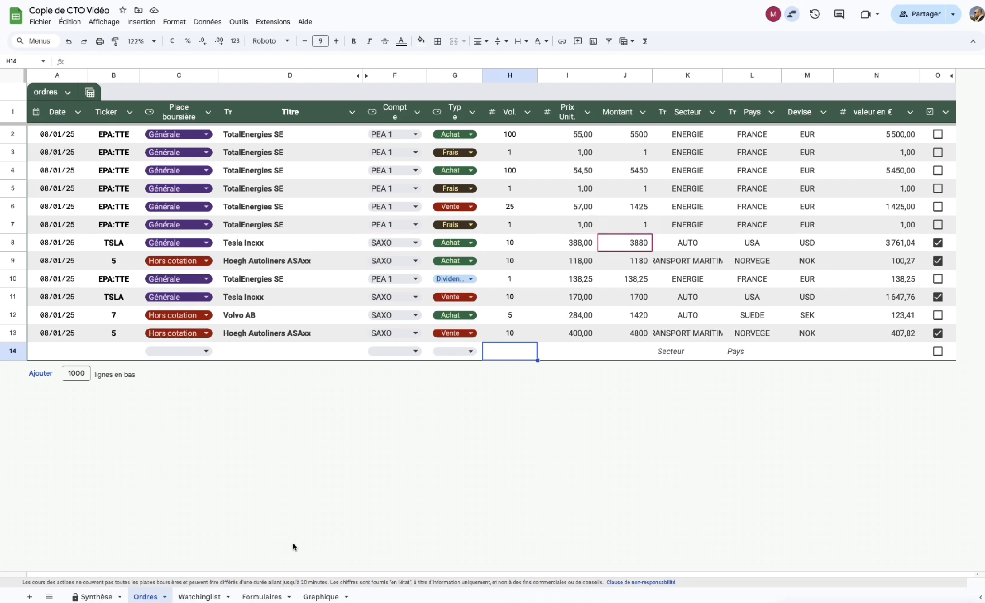
key("Left")
key("Left")
key("Left")
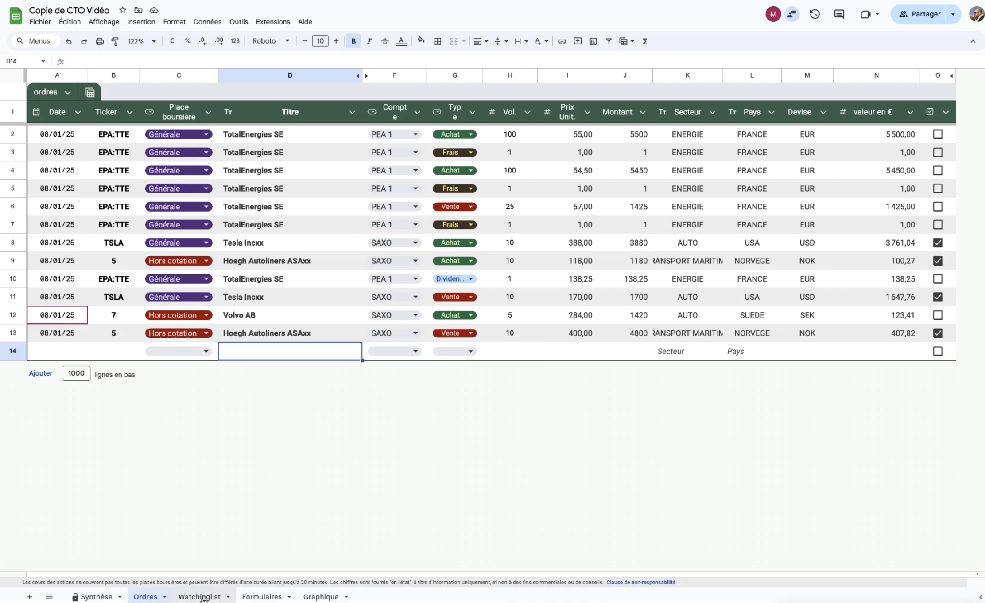
Review the Graphique sheet's Performance, Dividendes, sector donut and country map charts.
left_click(321, 596)
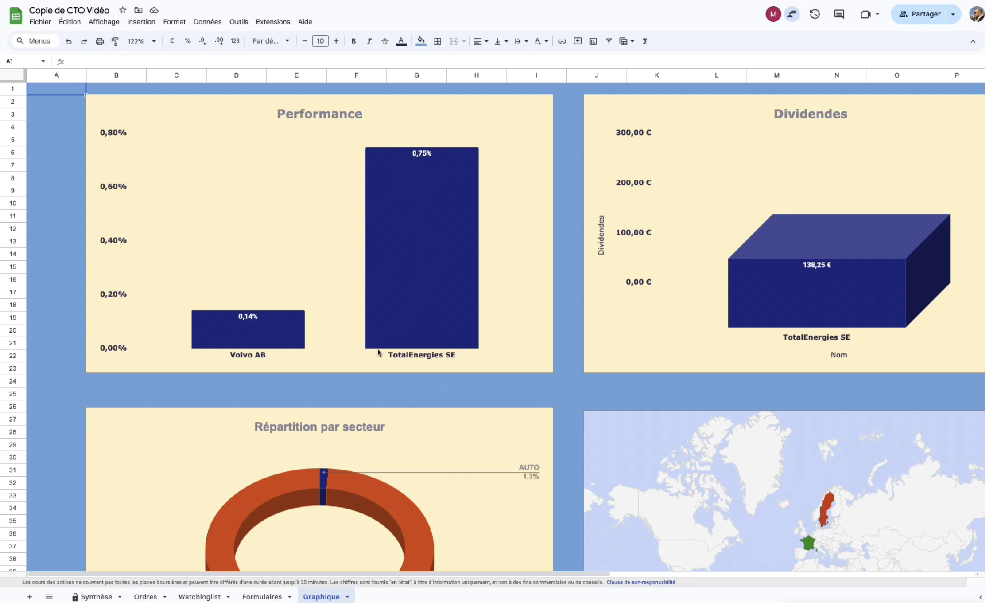
scroll(819, 307, "right", 3)
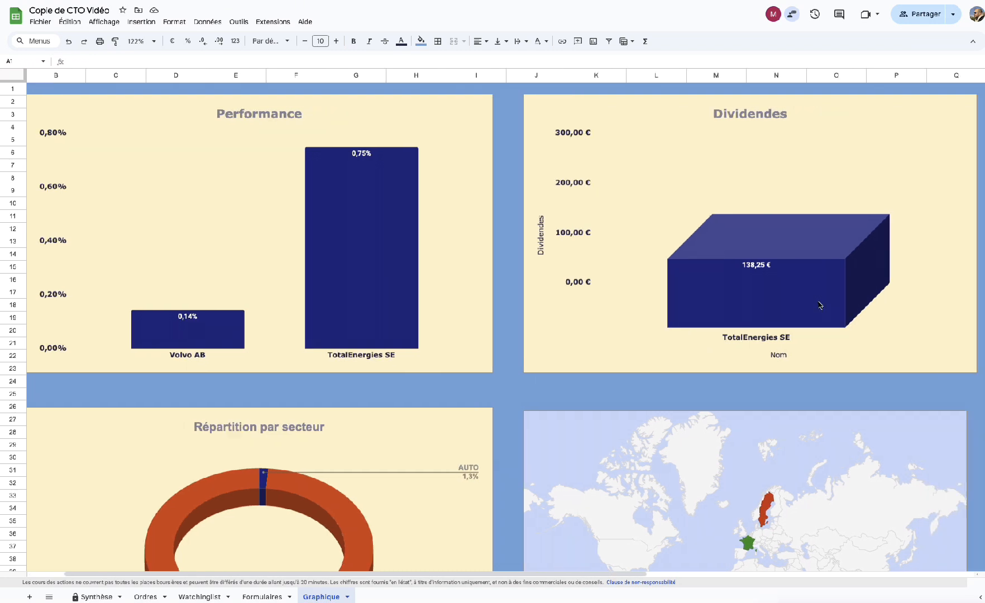
scroll(815, 306, "left", 2)
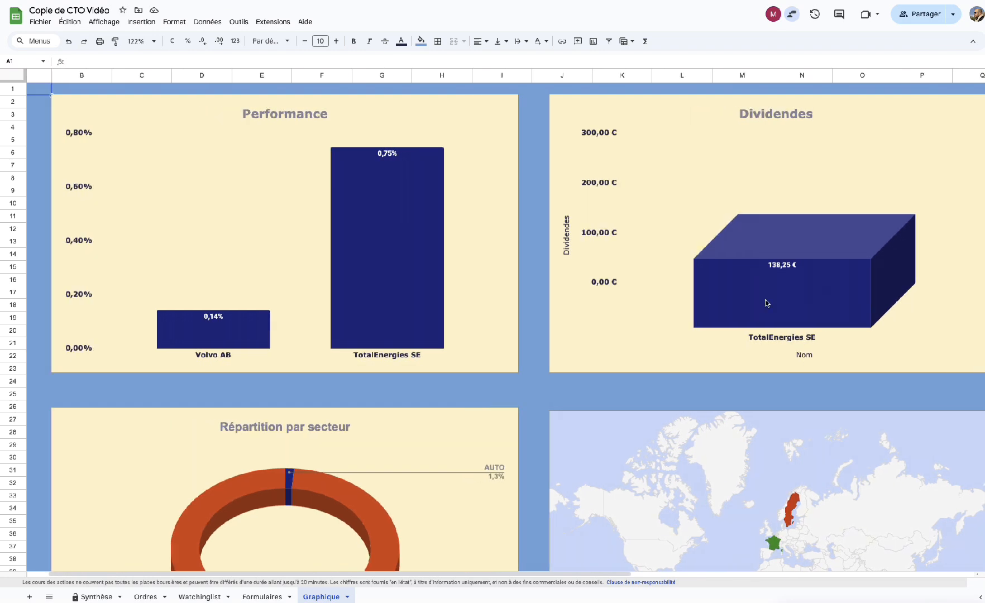
scroll(806, 324, "down", 5)
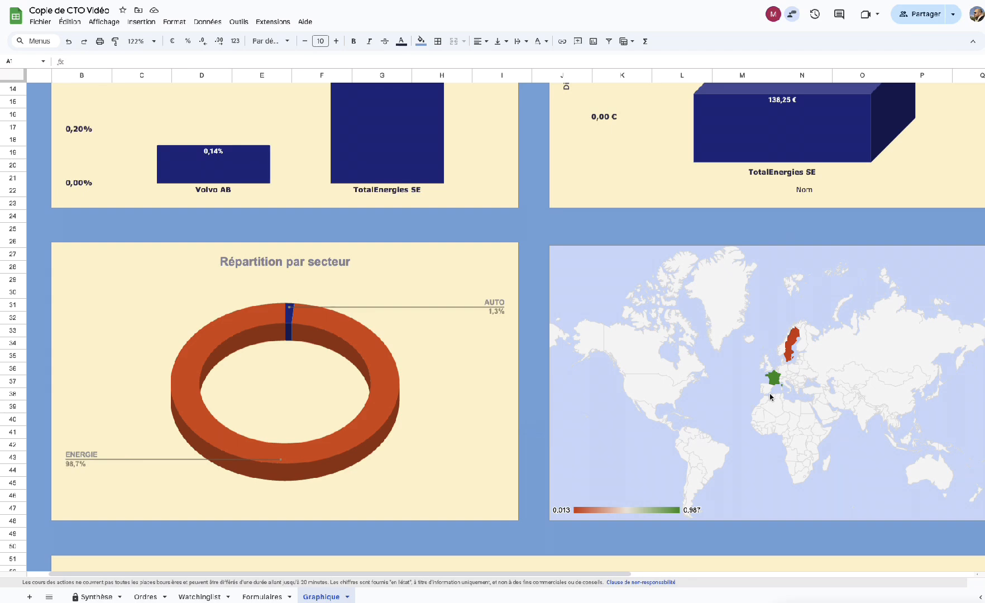
Check the country map shares: France at 98,74% and Sweden at 1,26%.
scroll(782, 385, "down", 5)
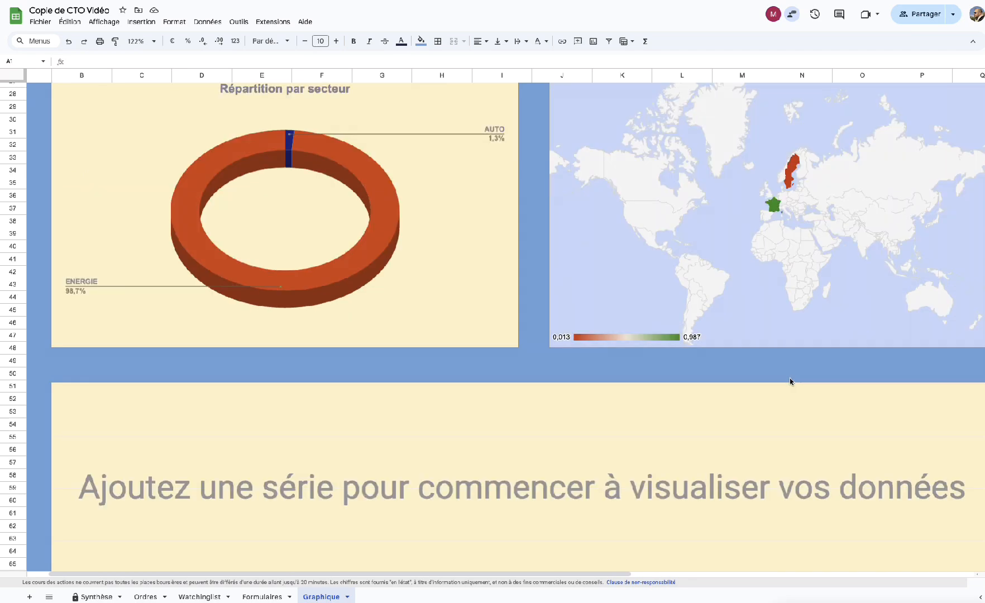
scroll(790, 382, "up", 10)
scroll(789, 382, "down", 6)
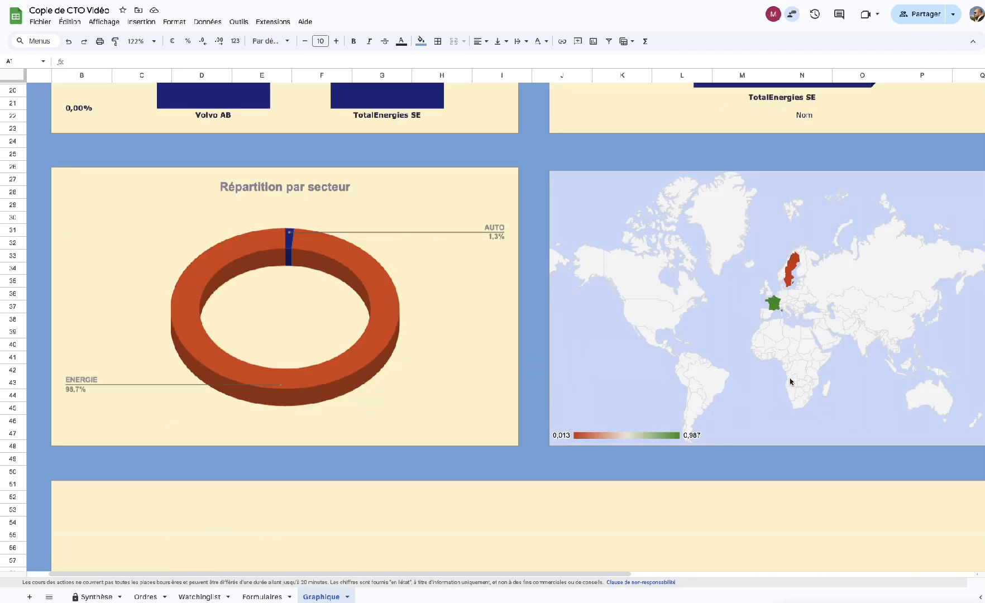
scroll(790, 382, "up", 1)
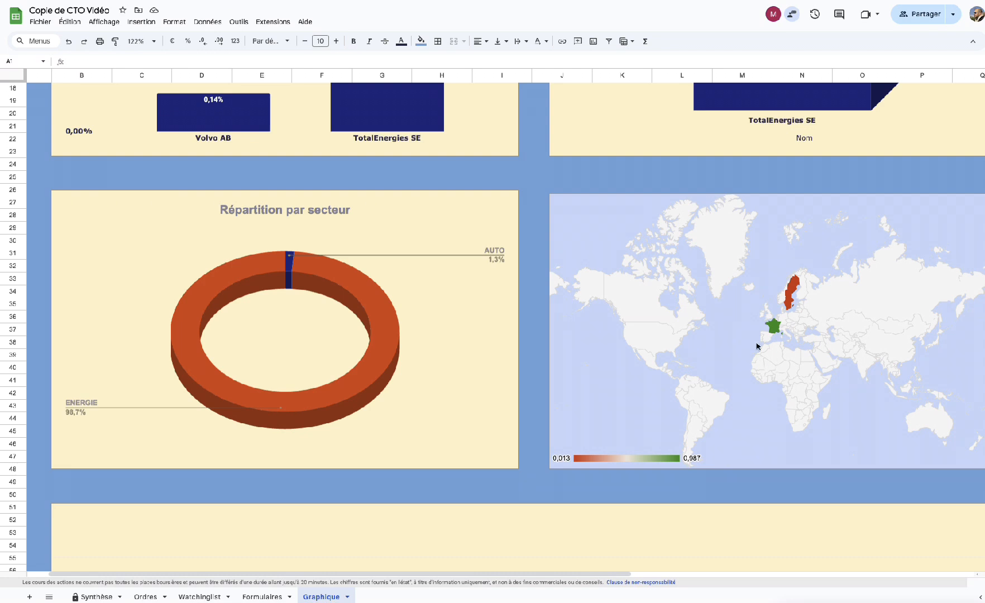
left_click(776, 329)
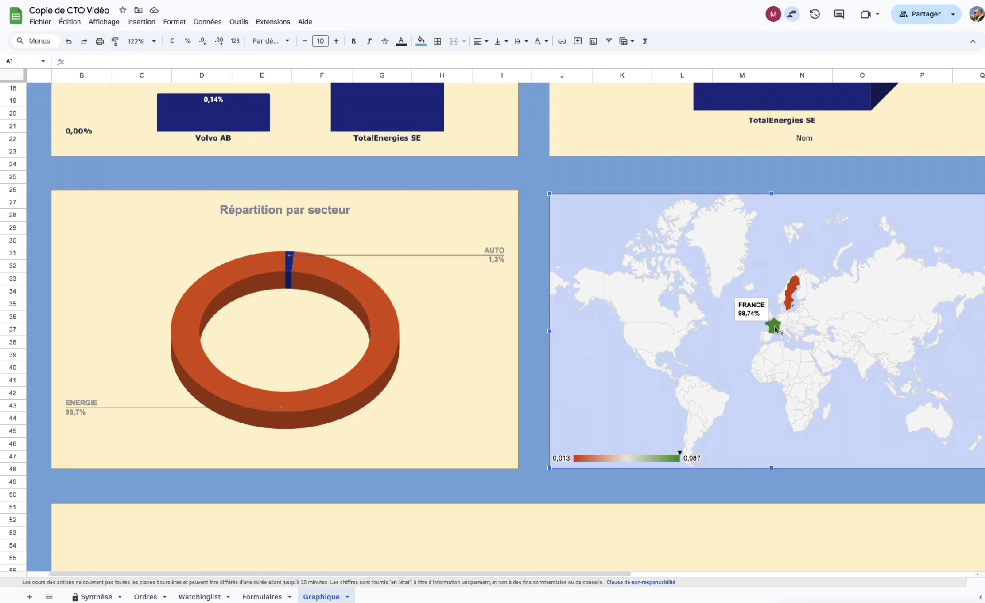
mouse_move(791, 291)
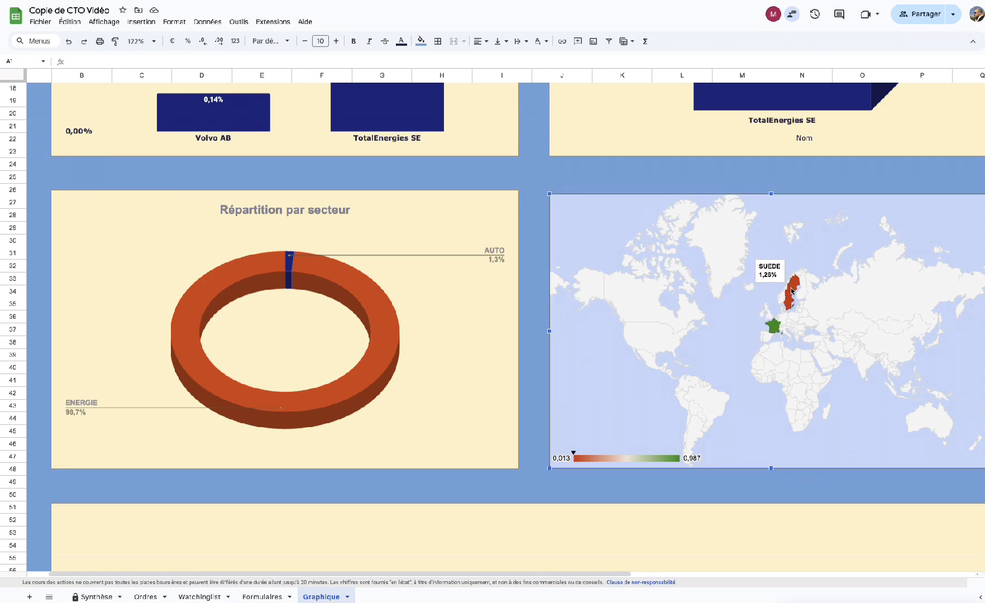
scroll(654, 438, "down", 10)
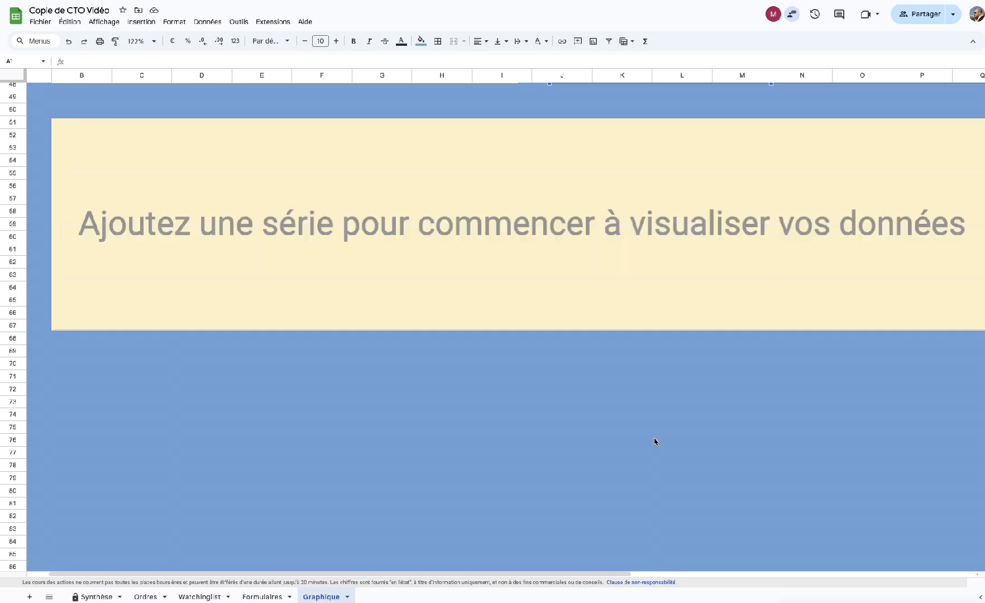
scroll(653, 438, "up", 3)
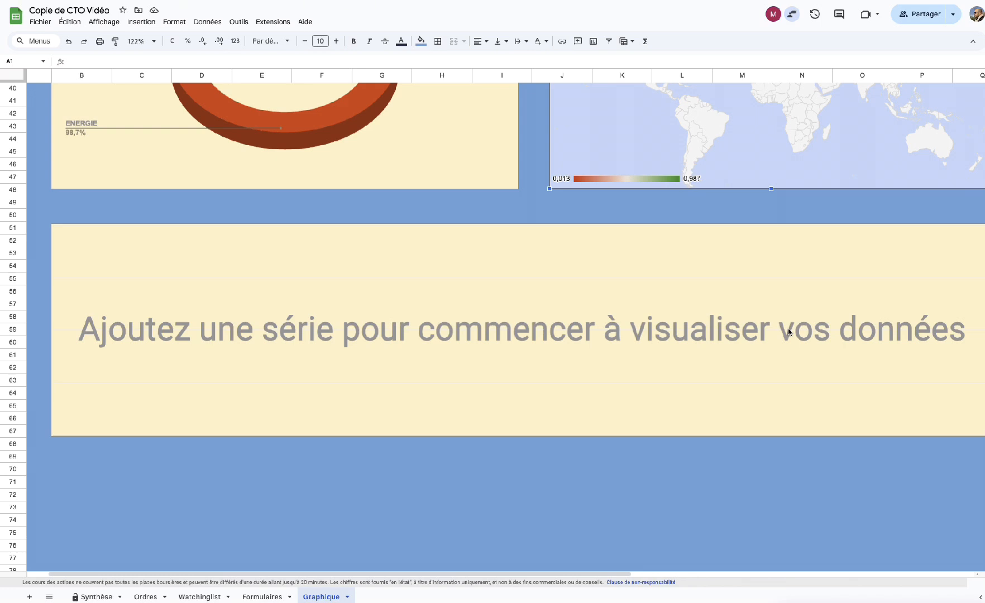
Scroll back to the top of the charts and go to the Watchinglist sheet.
scroll(459, 380, "up", 5)
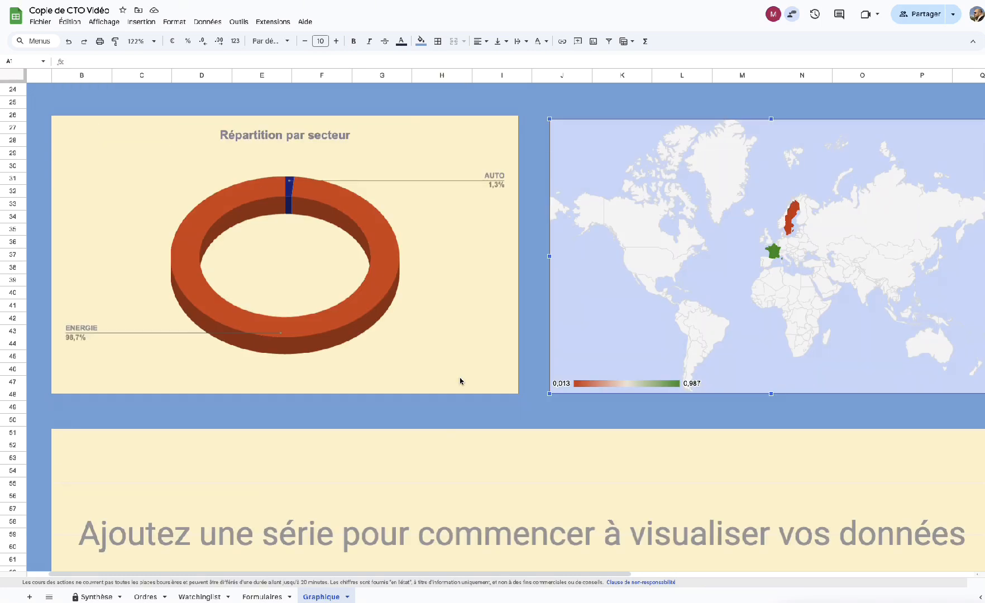
scroll(459, 381, "up", 4)
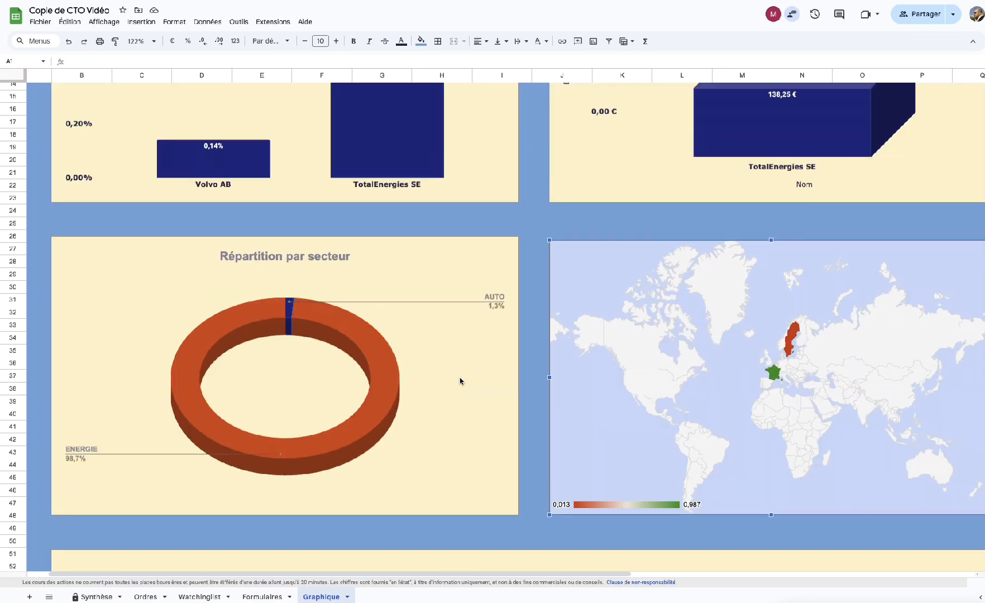
scroll(460, 380, "up", 1)
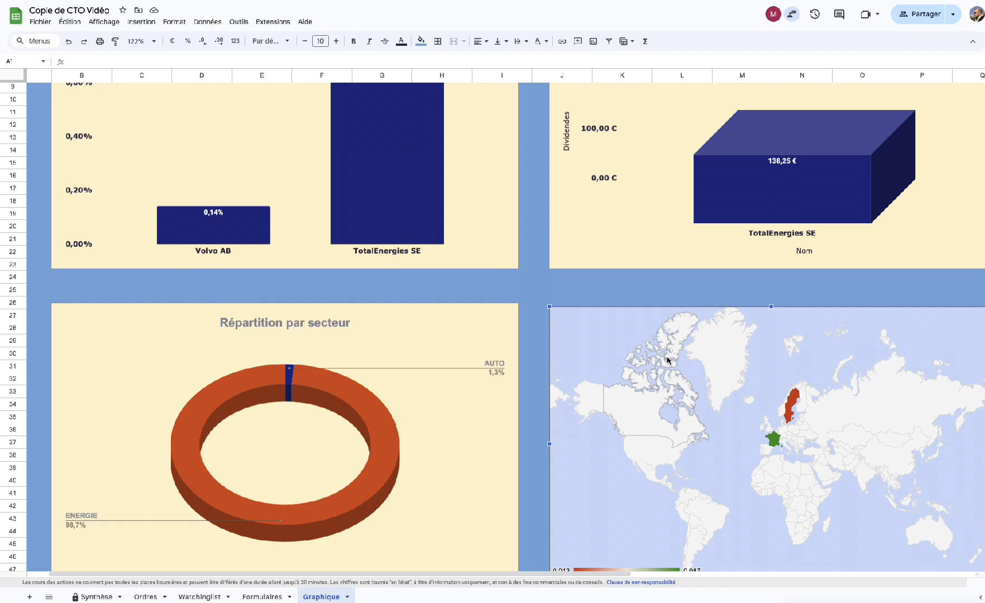
scroll(667, 360, "up", 1)
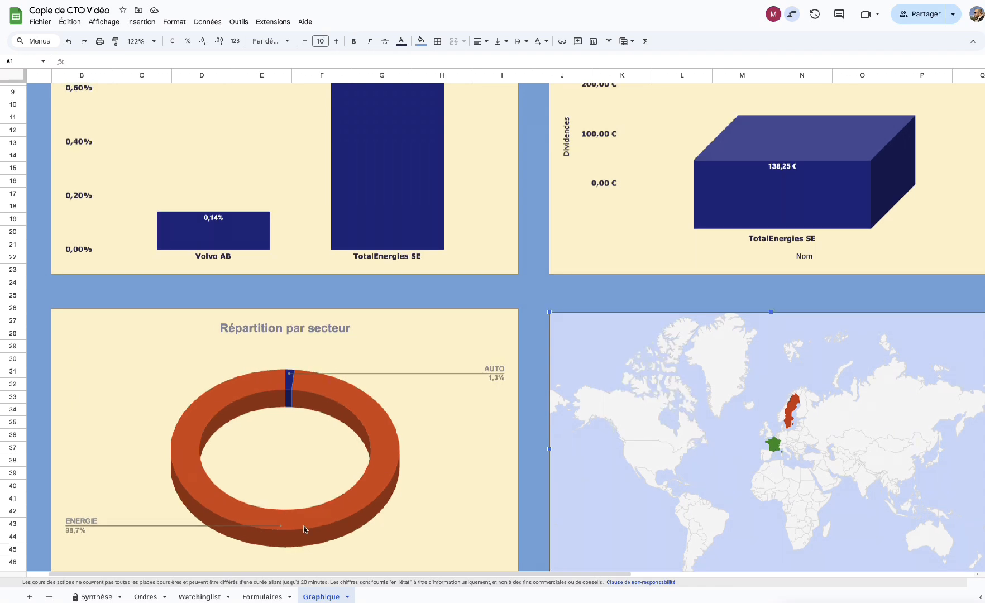
left_click(200, 596)
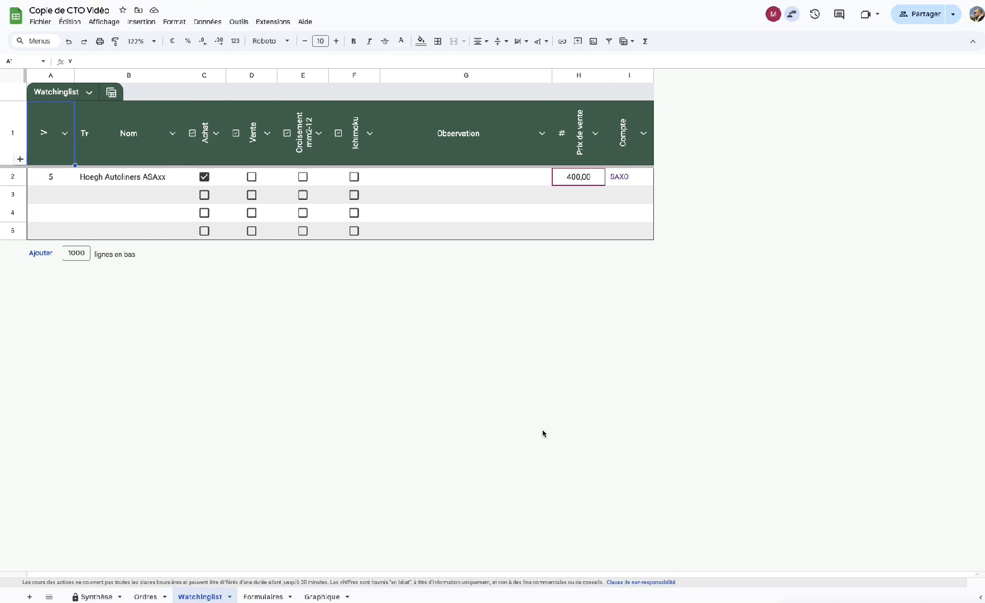
Step to the next cell along the Hoegh Autoliners ASAxx row.
key("Tab")
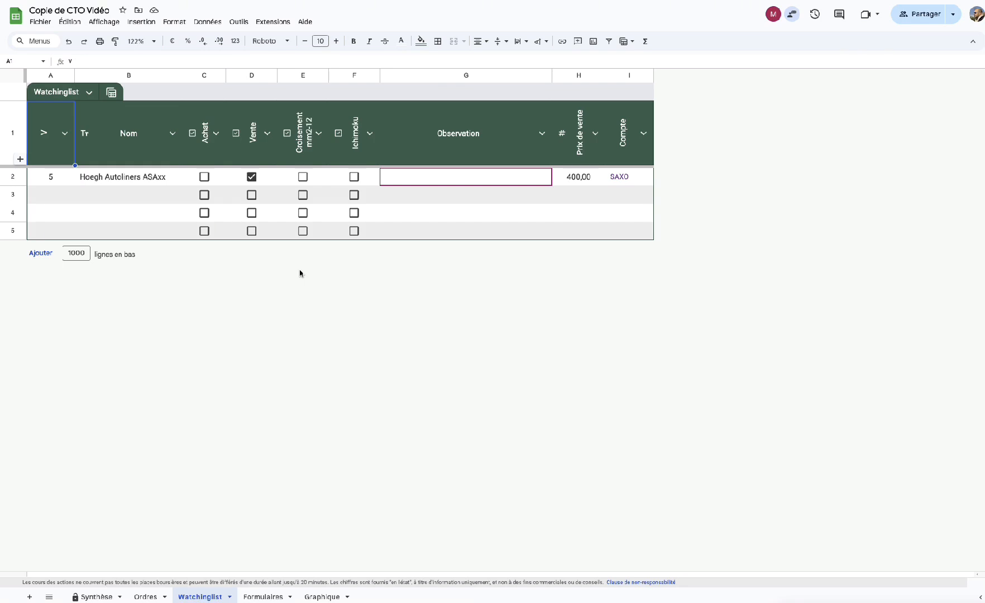
Move down to row 3 and on to its second cell.
key("Return")
key("Tab")
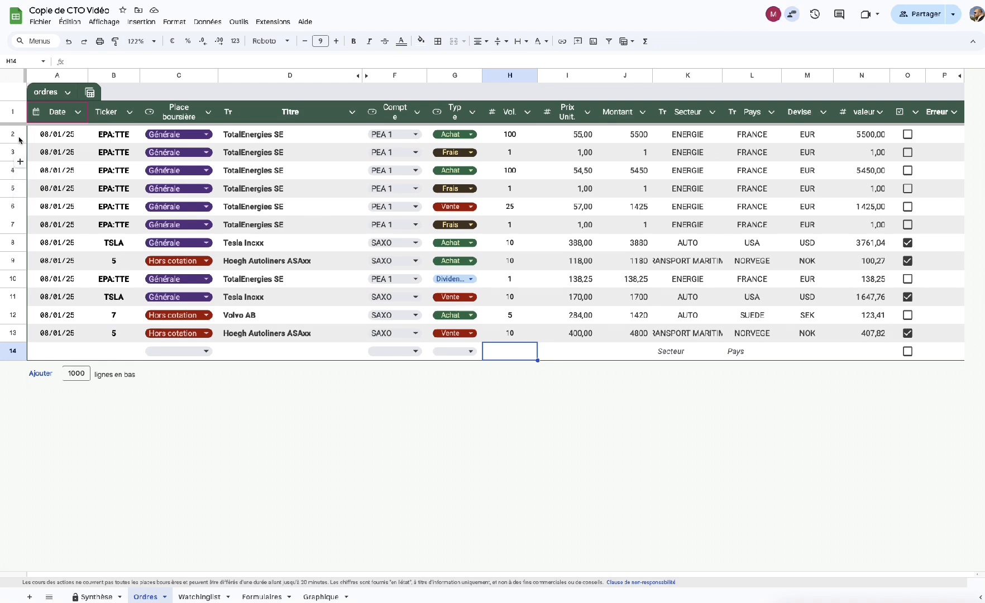
Delete the first order's date in A2, dismiss the date picker, and see Err. ordre read 2 on Synthèse.
left_click(58, 138)
key("Delete")
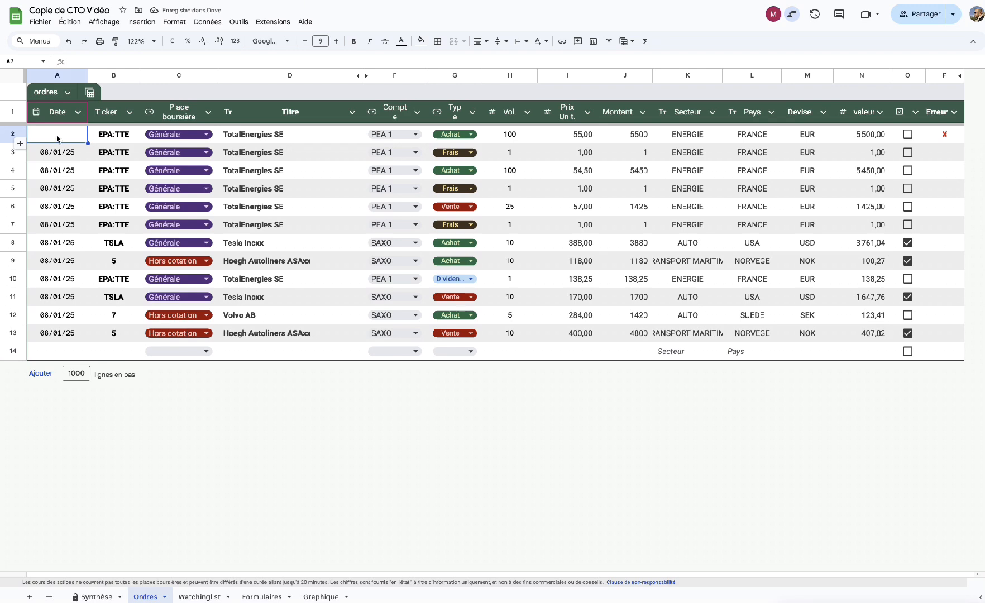
double_click(57, 138)
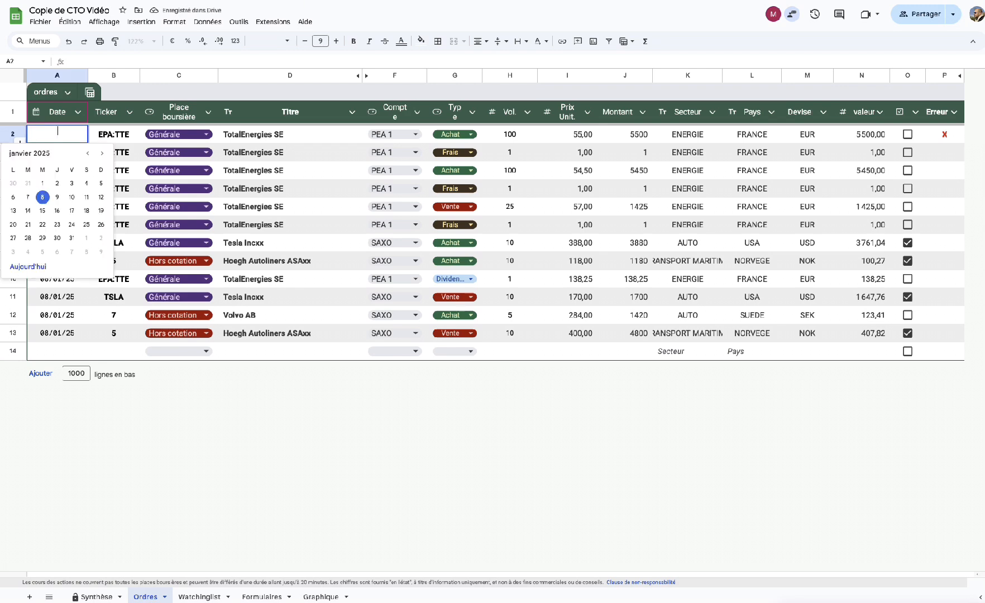
left_click(210, 430)
left_click(94, 597)
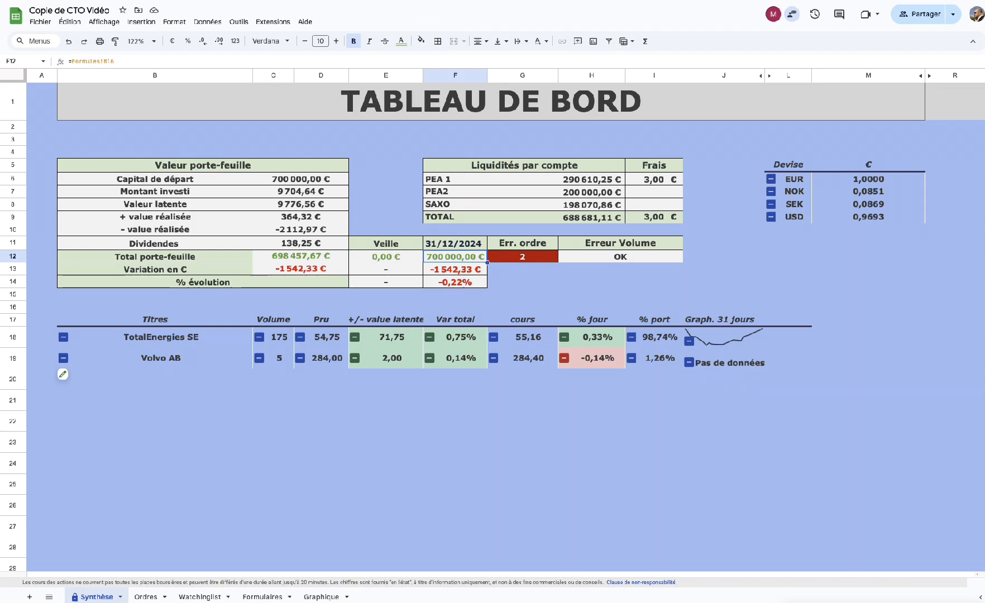
Fill A2 from A3, correct it to 08/01/25, and confirm Synthèse shows OK for Err. ordre.
left_click(144, 597)
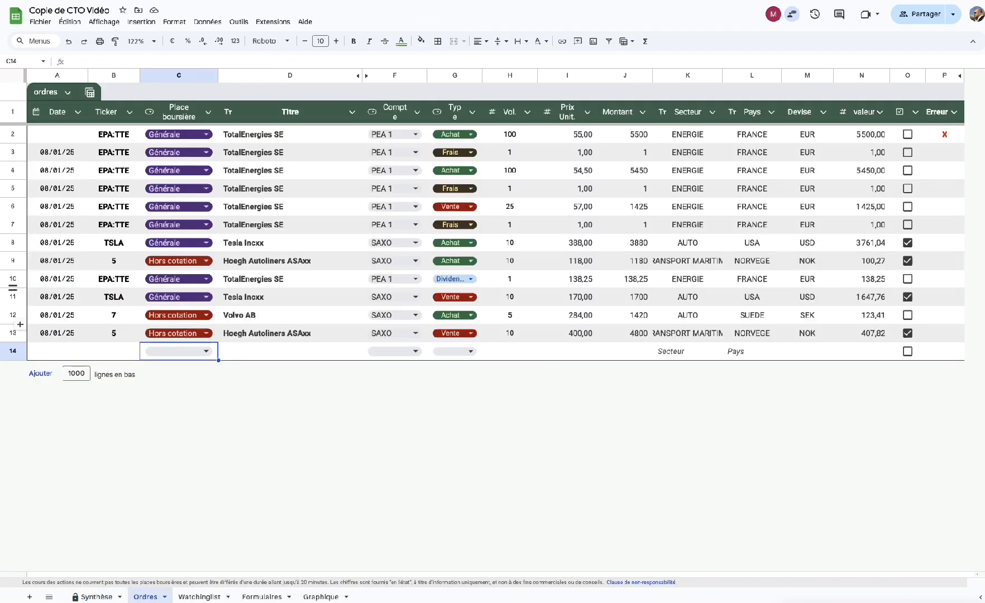
left_click(57, 139)
left_click(67, 159)
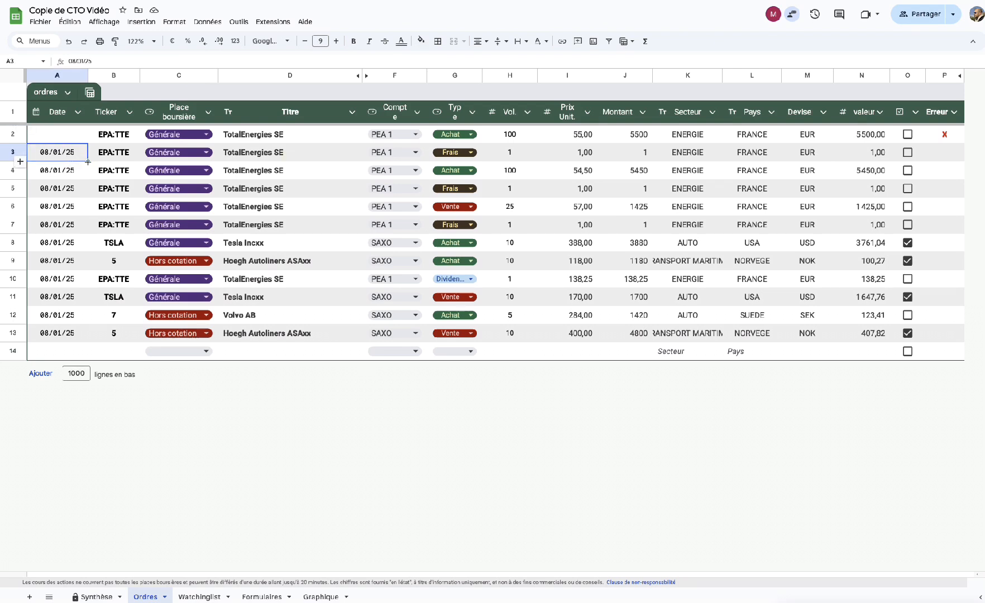
left_click_drag(88, 162, 82, 138)
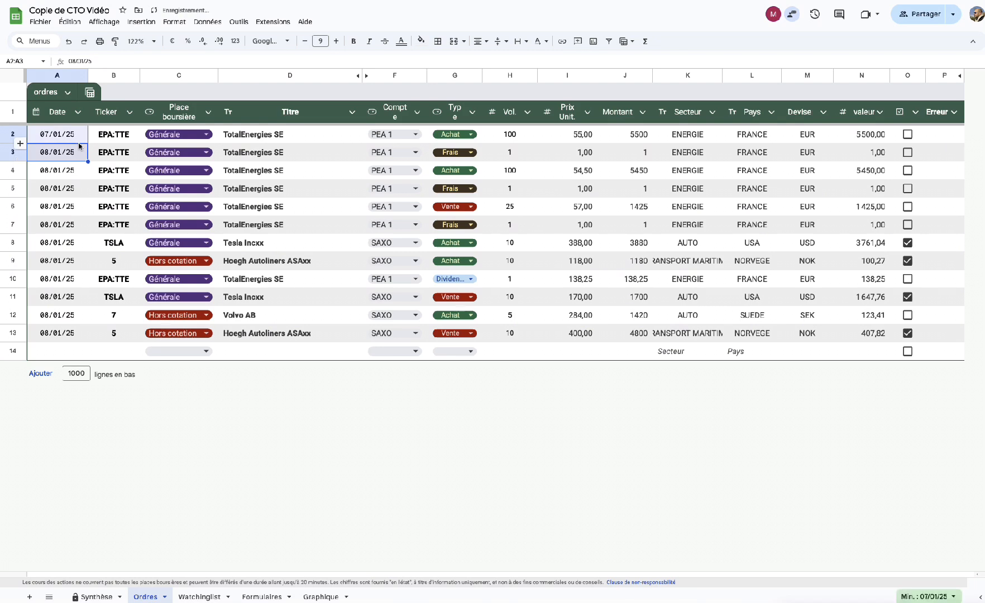
left_click(73, 139)
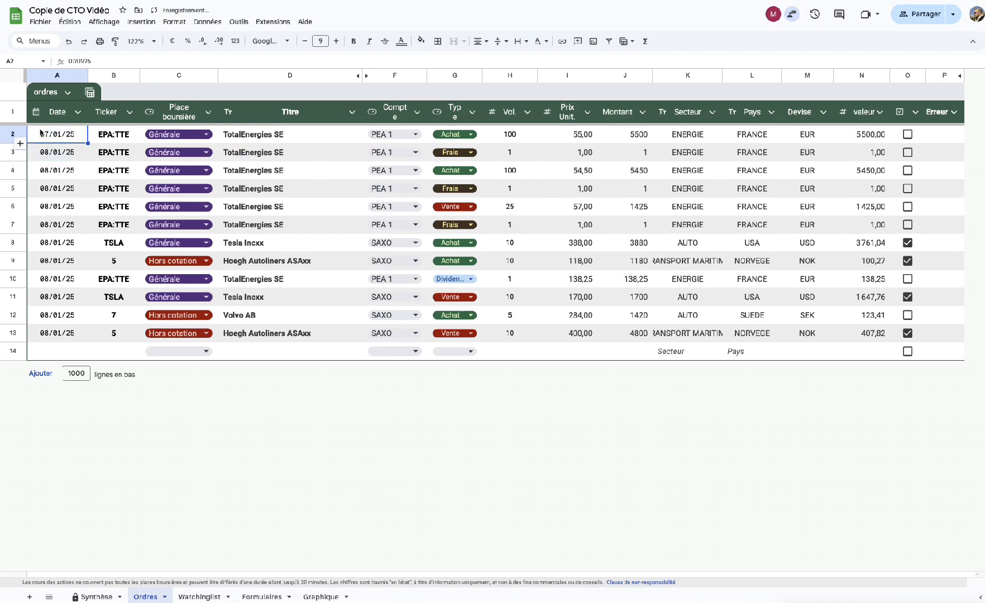
left_click(73, 61)
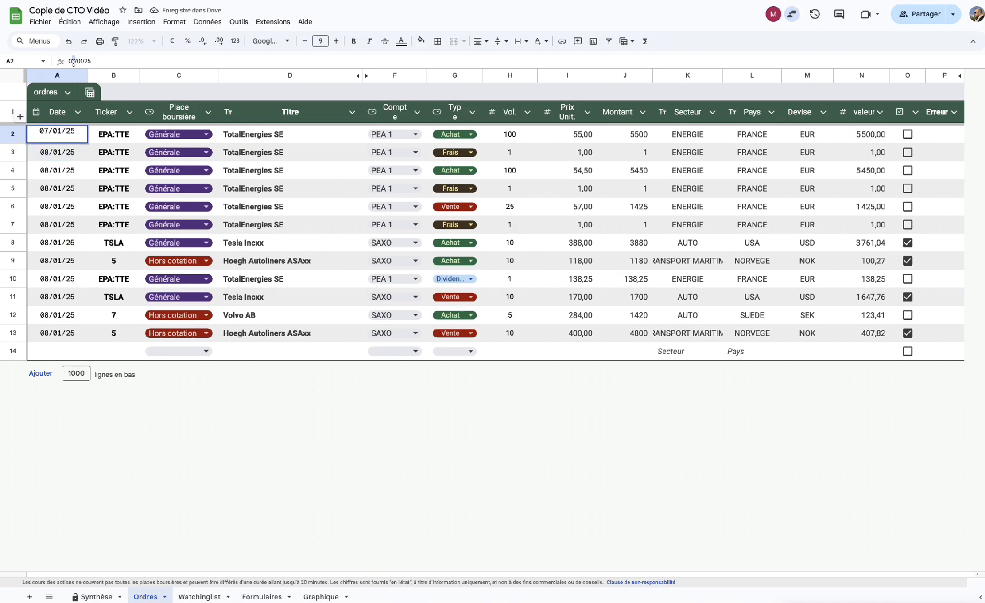
key("BackSpace")
type("8")
key("Return")
left_click(93, 597)
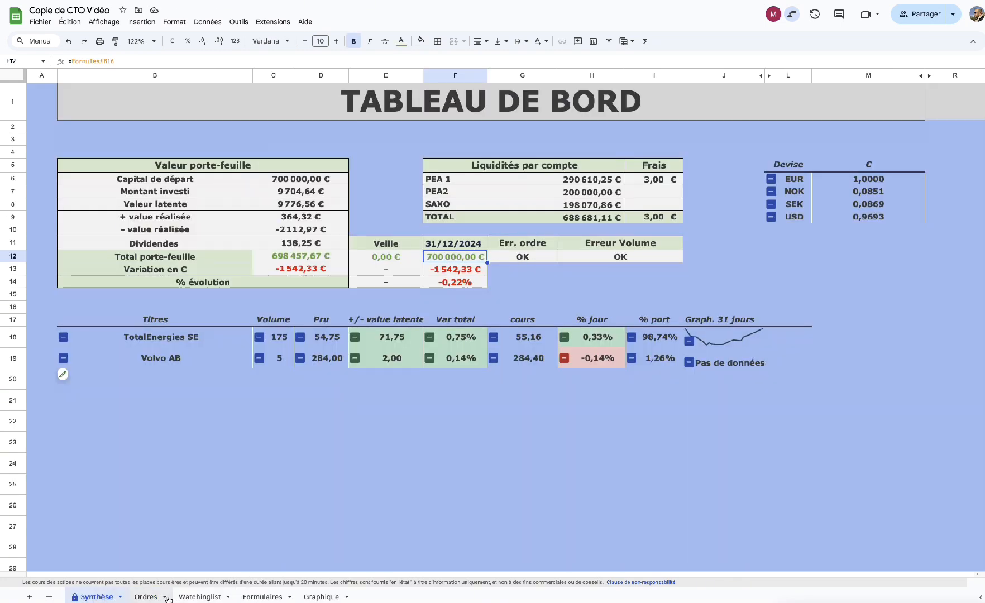
Return to the Ordres sheet to review the orders, all dated 08/01/25.
left_click(143, 597)
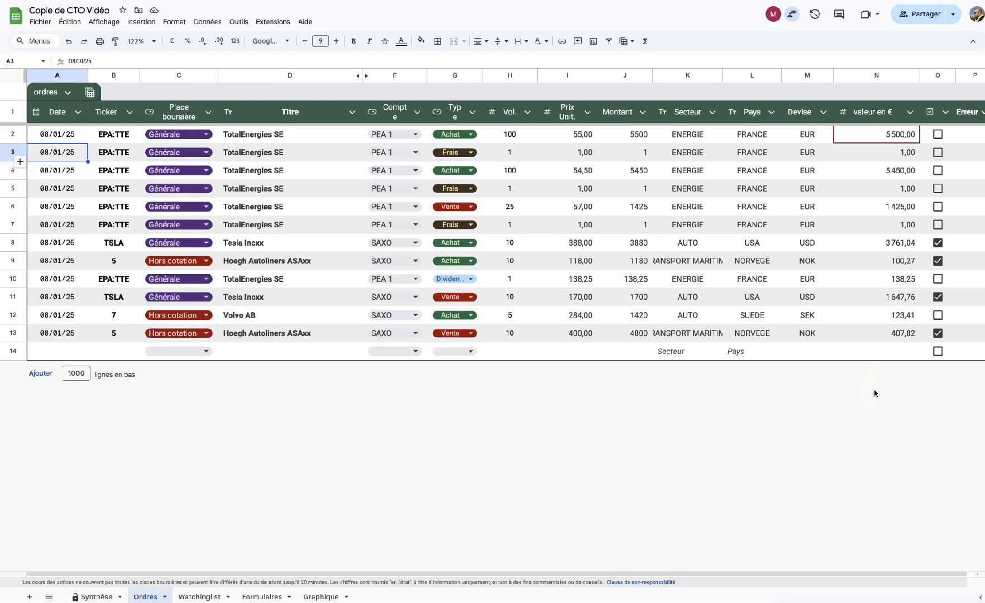
scroll(860, 393, "right", 1)
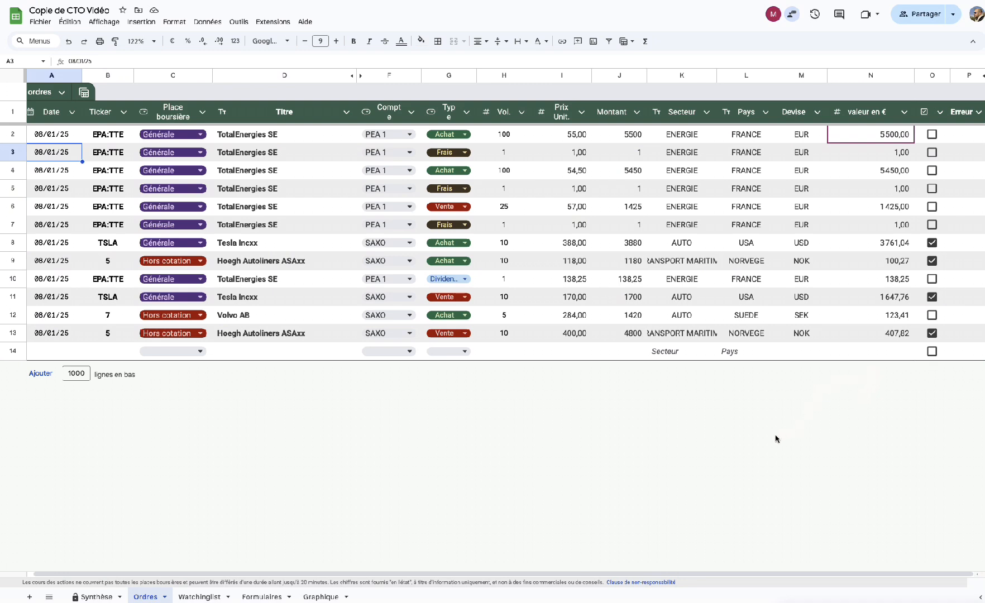
scroll(776, 438, "left", 1)
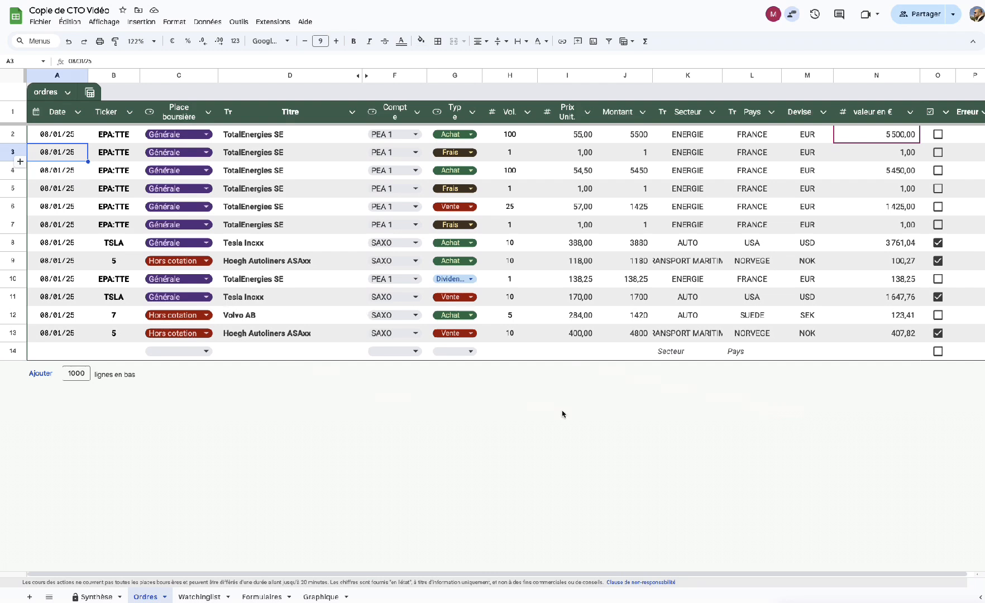
scroll(562, 414, "right", 1)
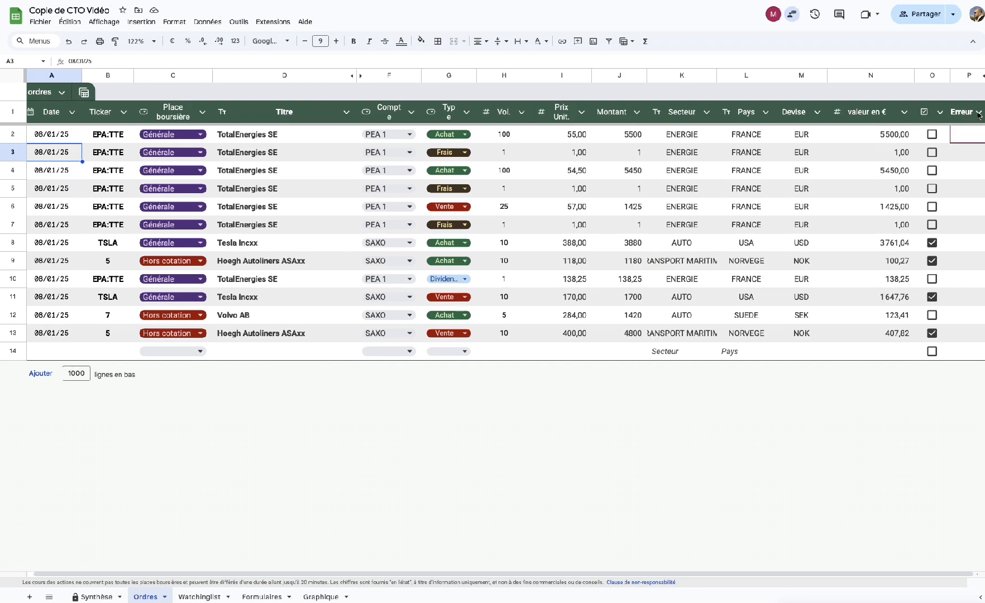
scroll(969, 318, "left", 1)
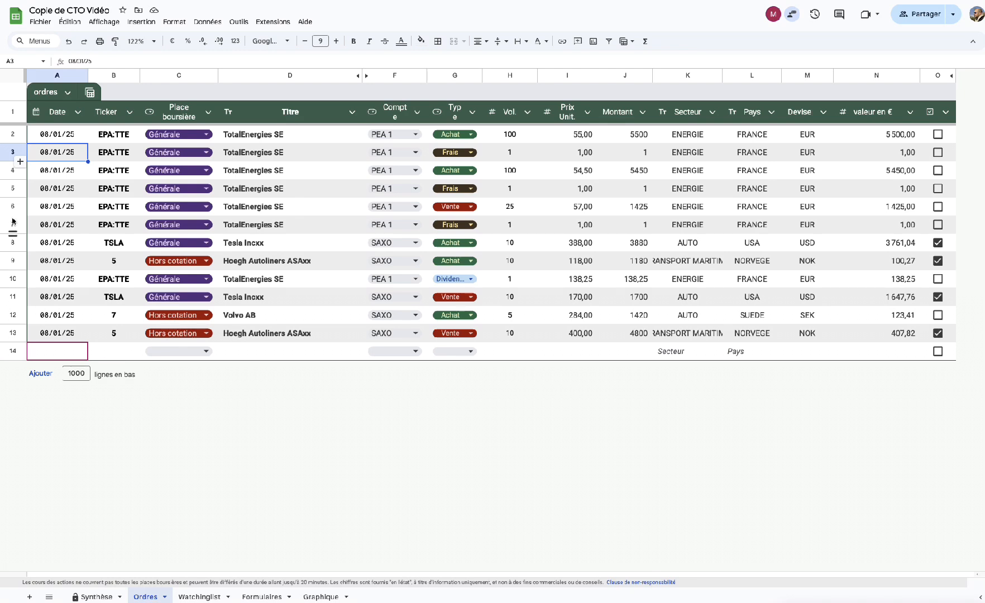
Enter 30 as both the Prix Unit. and Montant of the TotalEnergies Frais row 7.
left_click(509, 228)
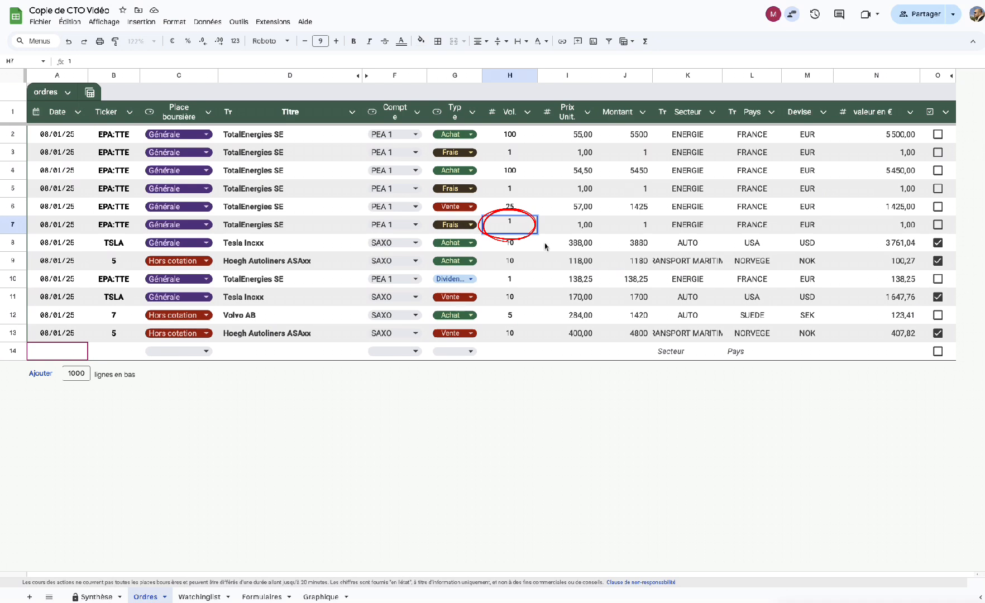
left_click(641, 427)
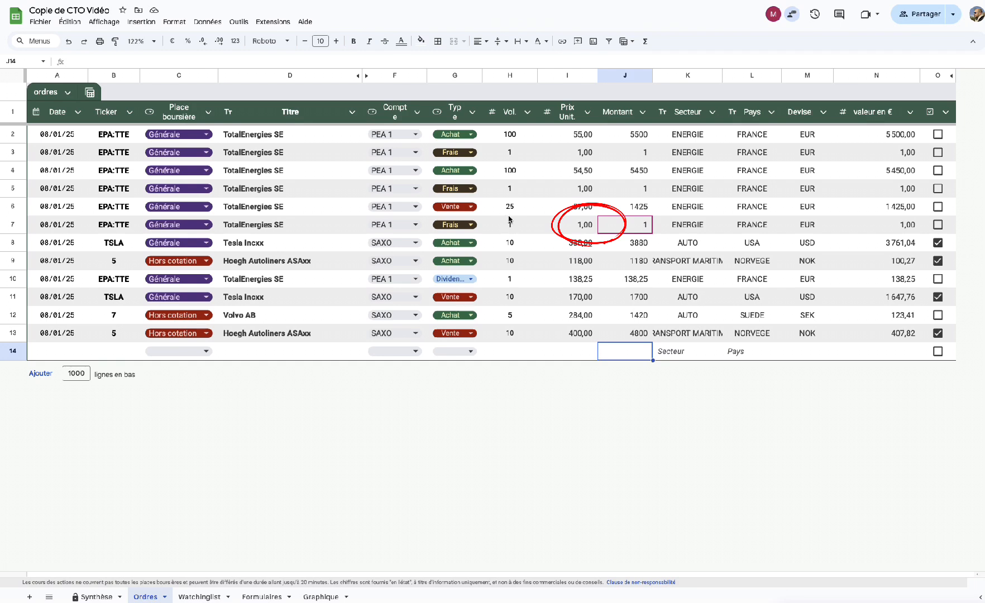
double_click(581, 225)
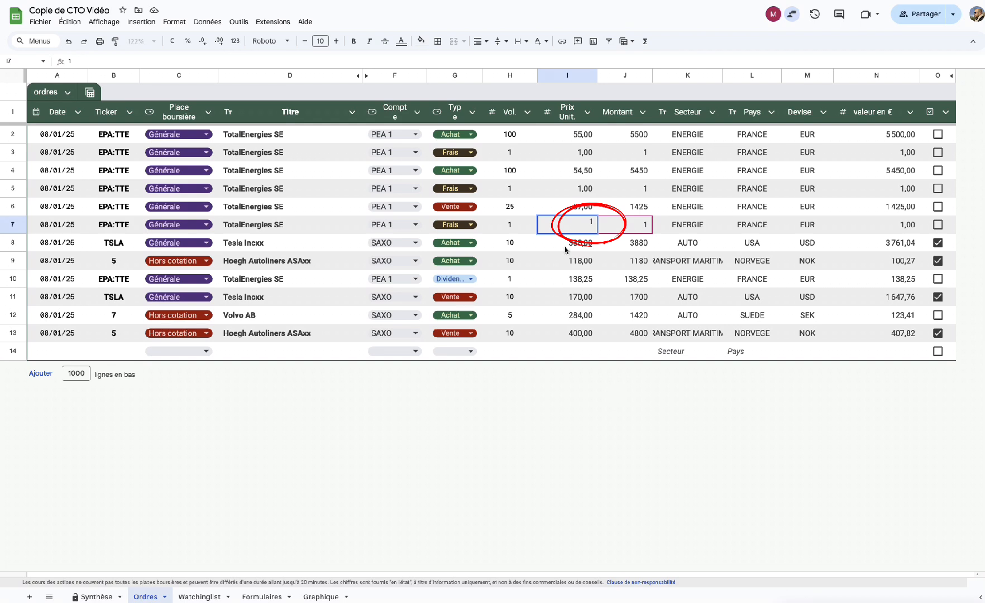
key("BackSpace")
type("30")
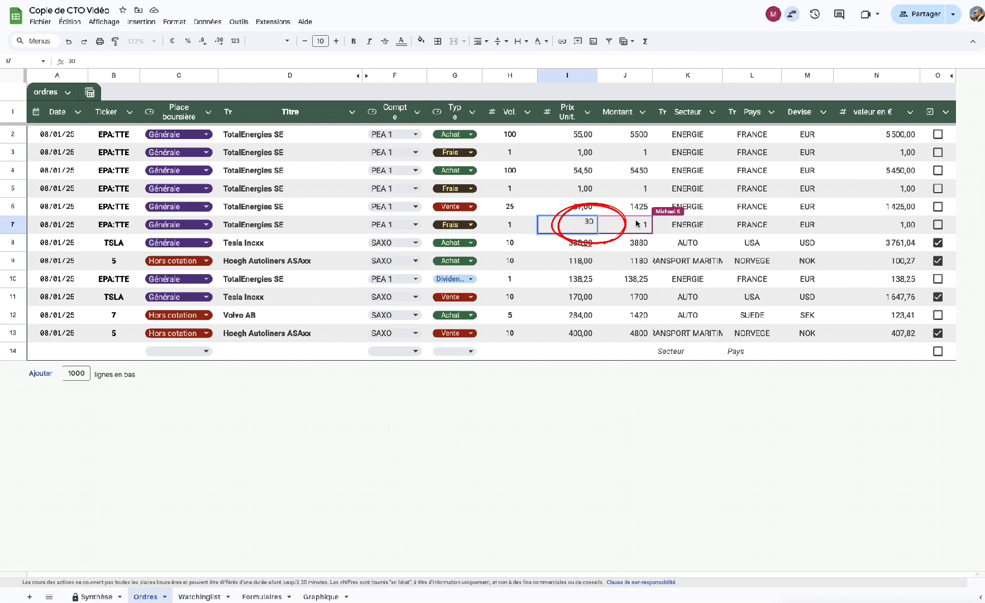
double_click(643, 225)
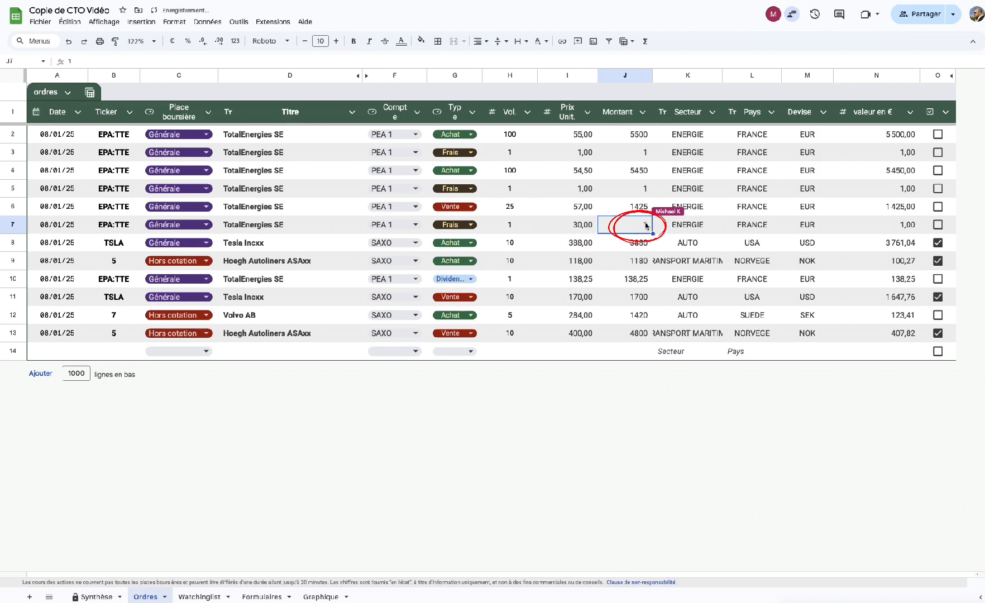
key("BackSpace")
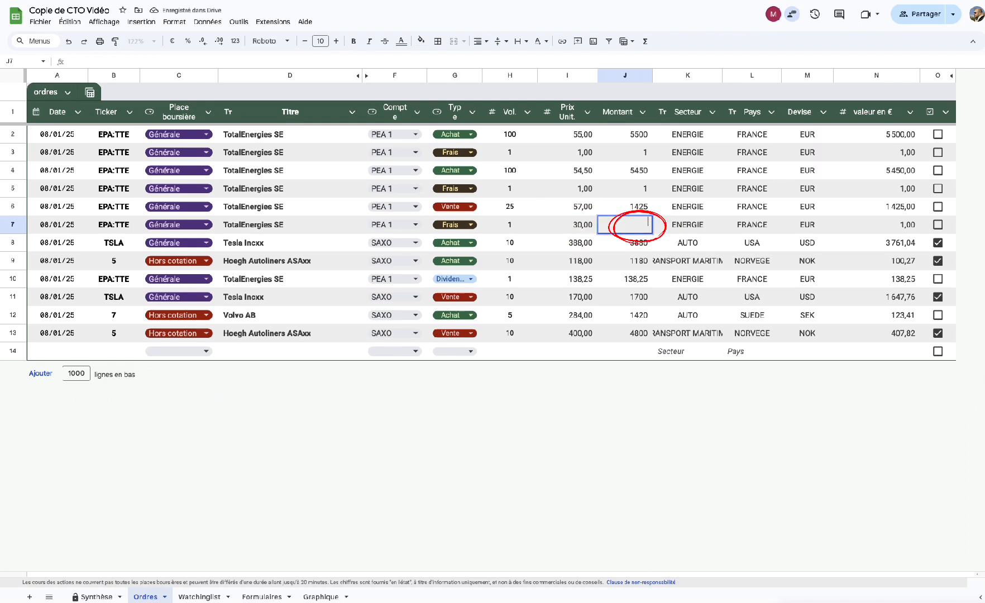
type("30")
key("Return")
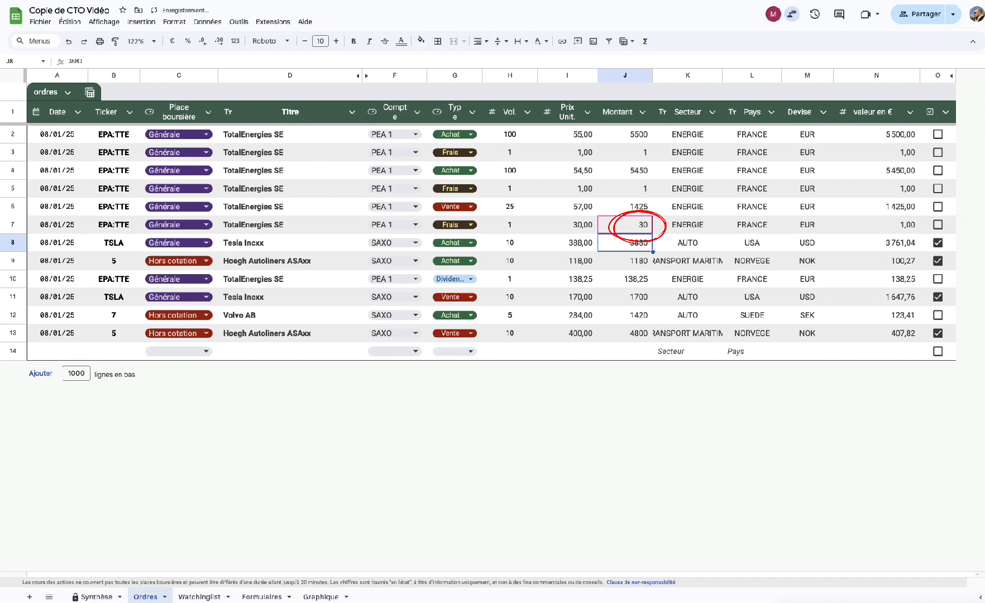
left_click(628, 383)
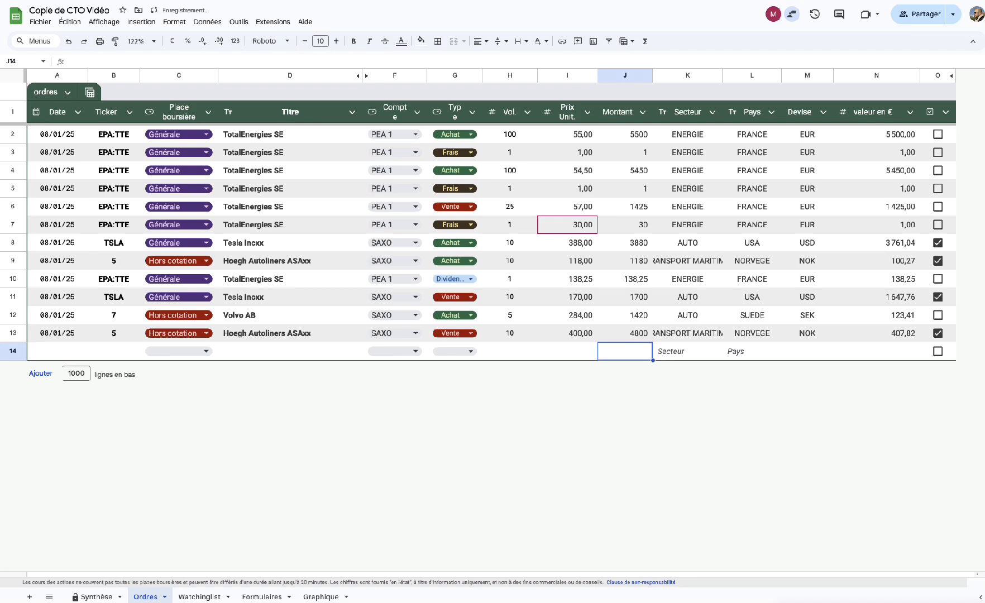
Clear the unit price in cell I7 of the row 7 Frais entry.
left_click(578, 229)
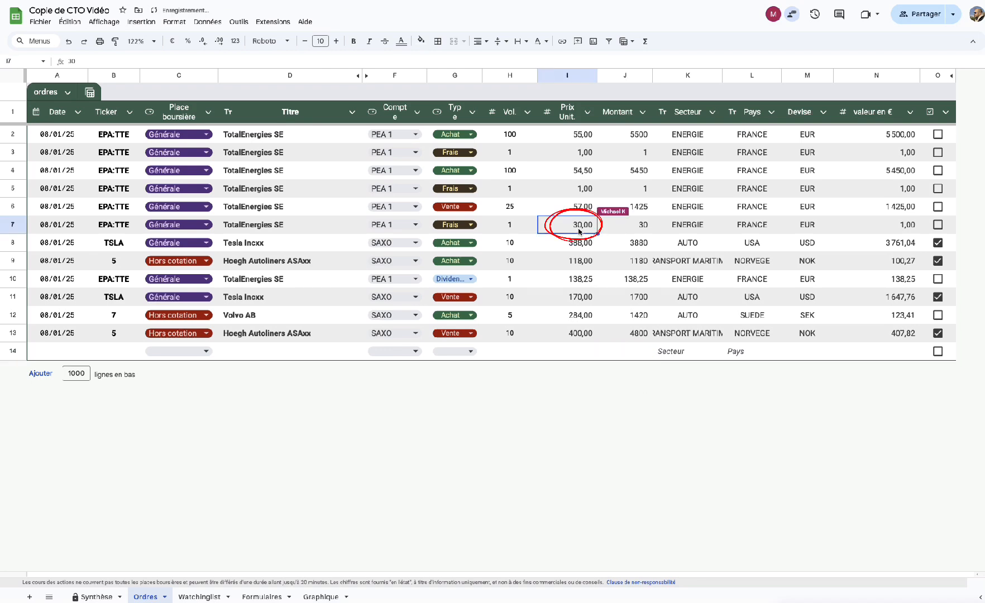
key("BackSpace")
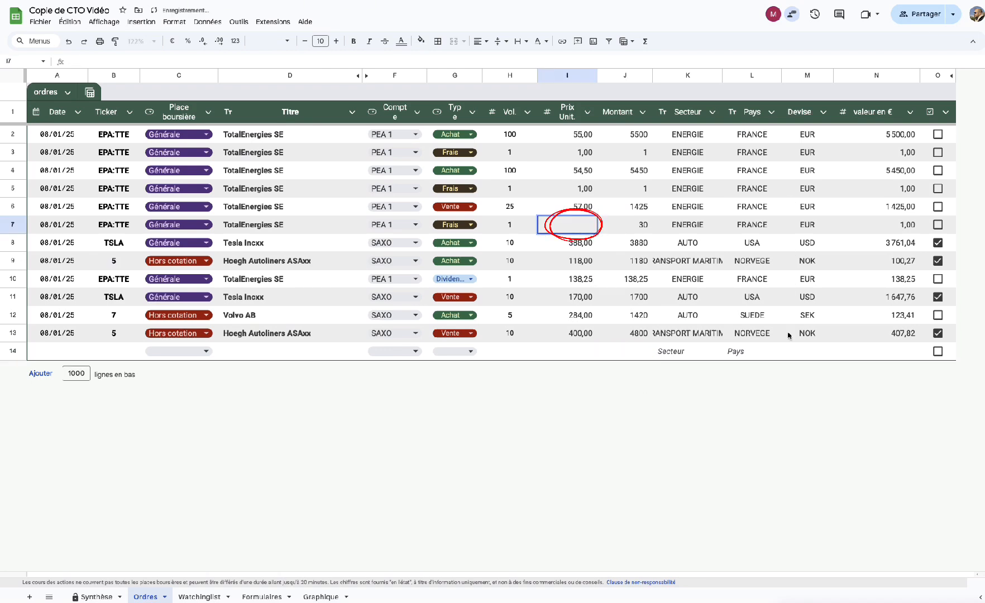
left_click(696, 409)
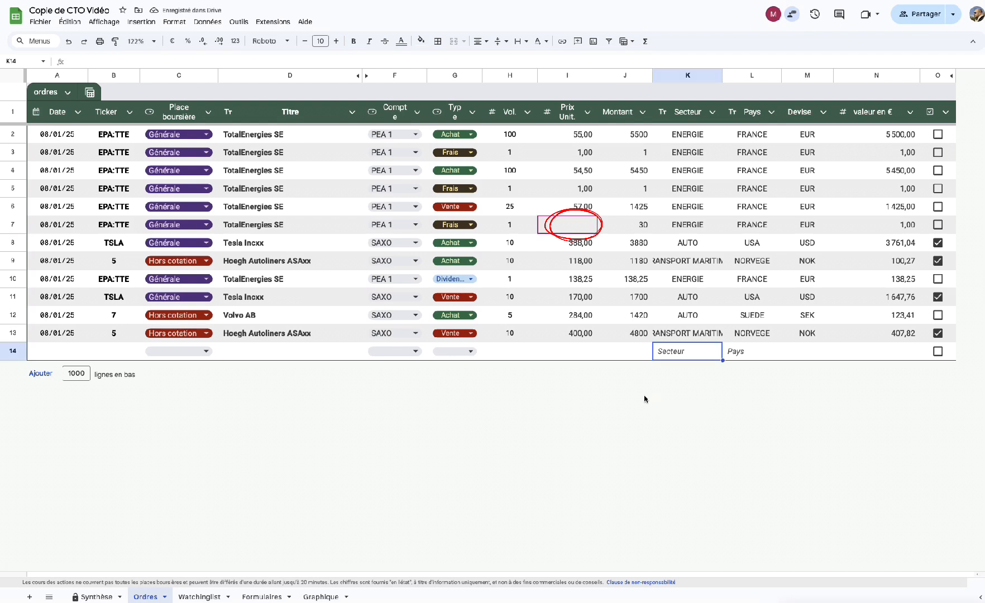
Review the Synthèse dashboard and the empty row 14 on Ordres, then go to Graphique.
left_click(96, 596)
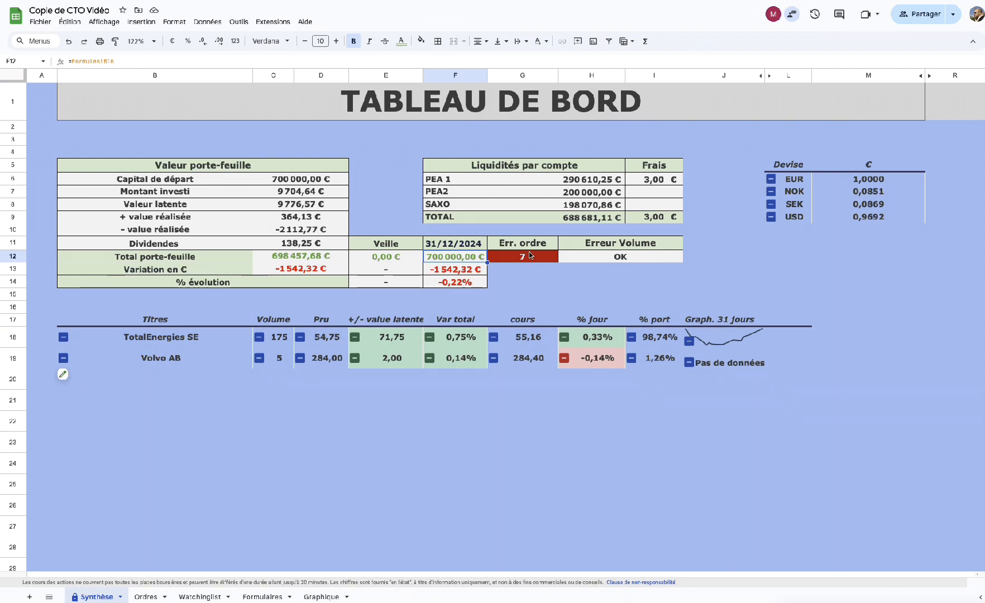
left_click(149, 597)
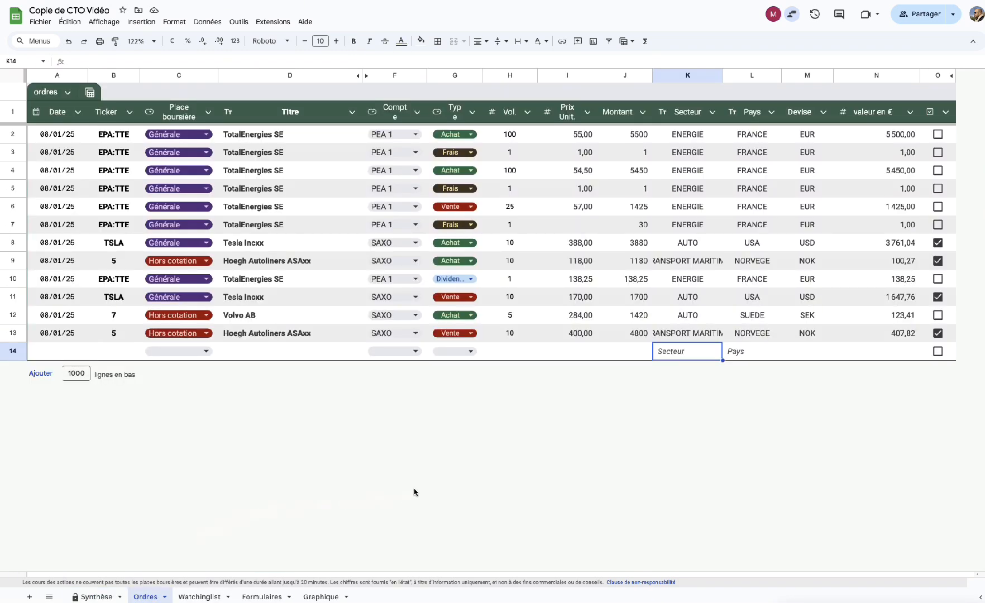
left_click(625, 356)
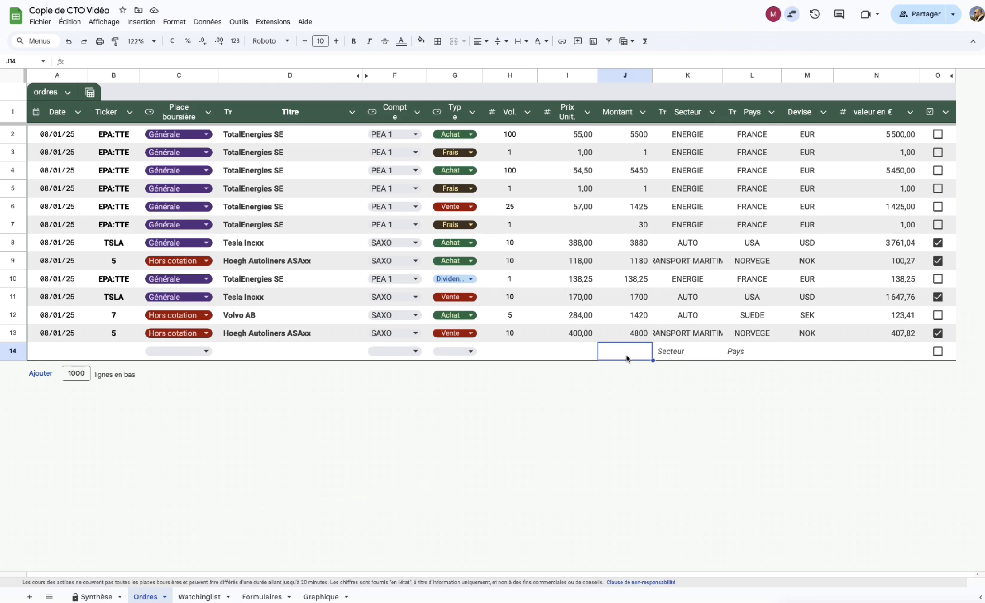
key("Right")
key("Right")
key("Right")
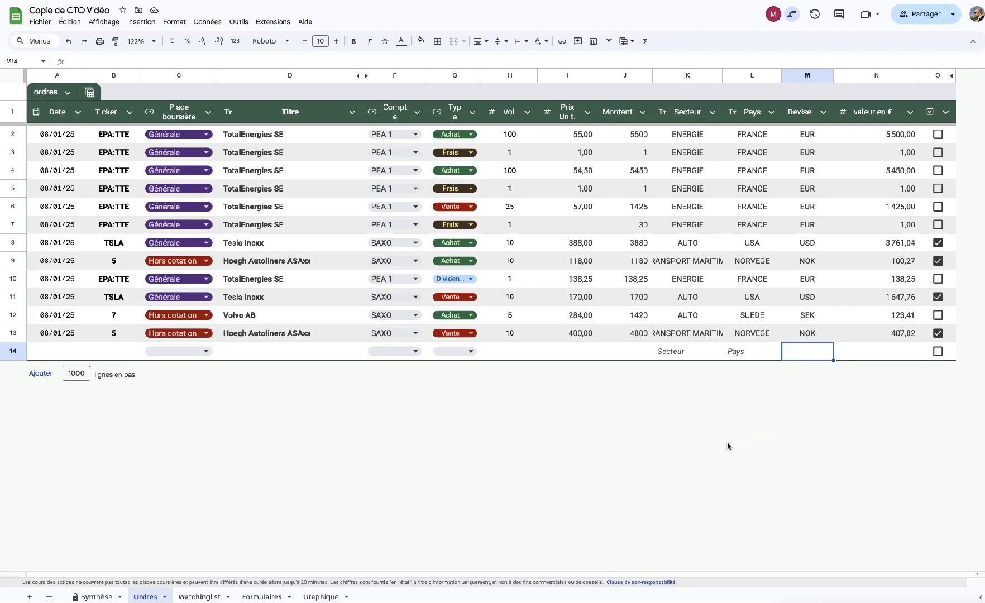
key("Left")
key("Left")
key("Left")
key("Left")
key("Left")
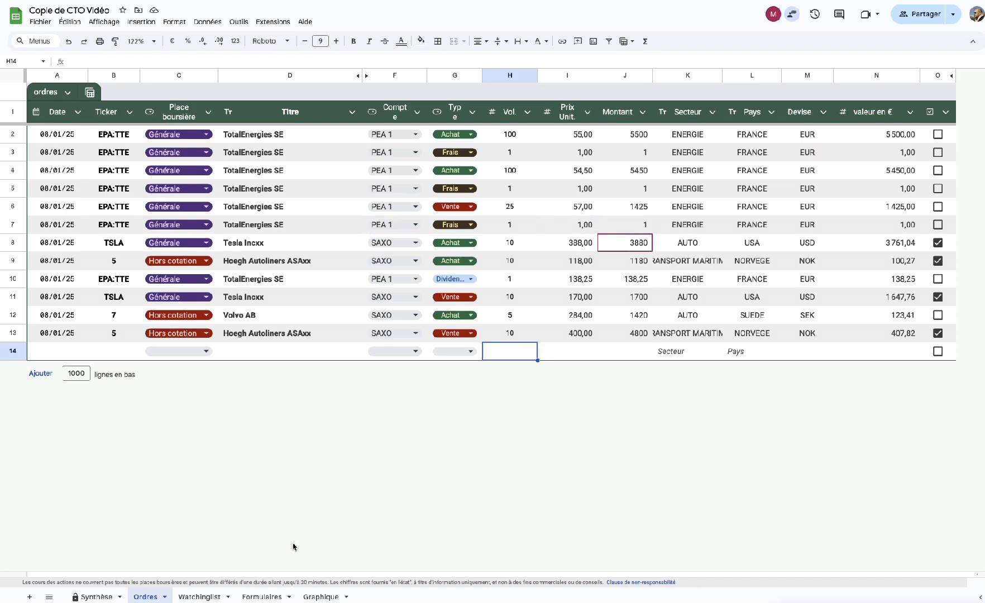
key("Left")
key("Left")
key("Left")
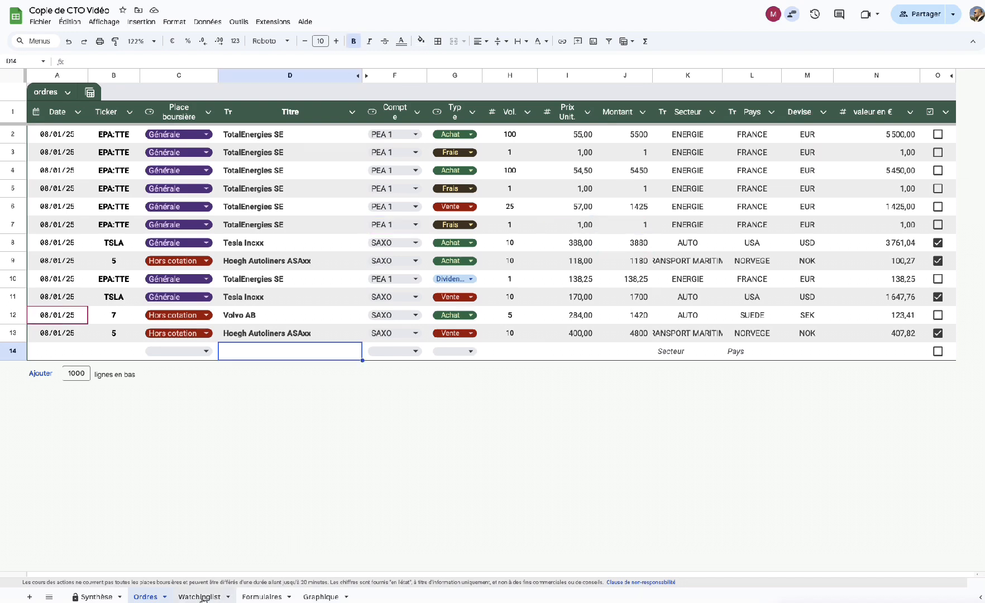
left_click(322, 596)
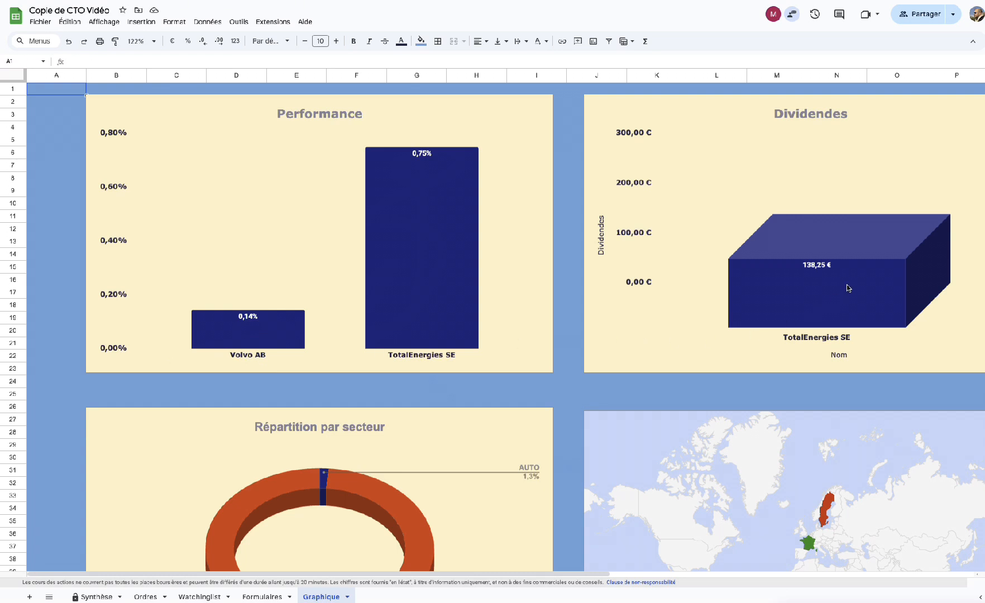
scroll(818, 306, "right", 2)
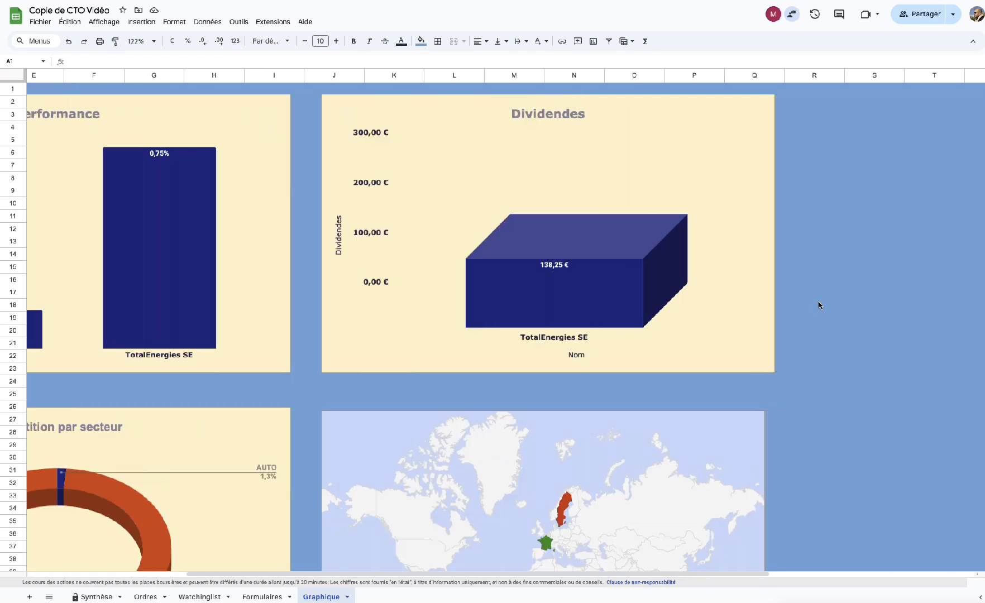
scroll(818, 306, "left", 2)
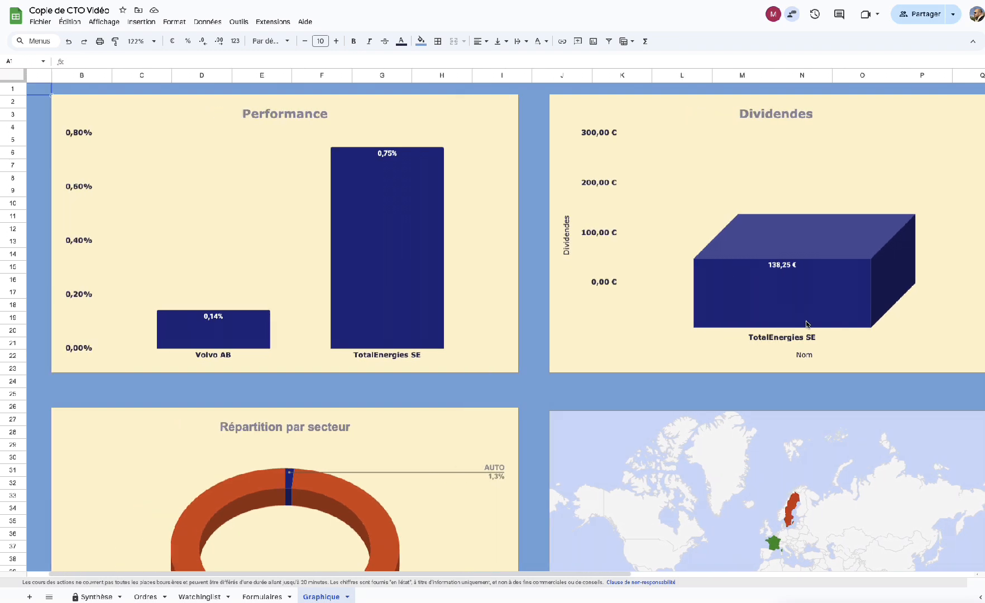
scroll(806, 324, "down", 3)
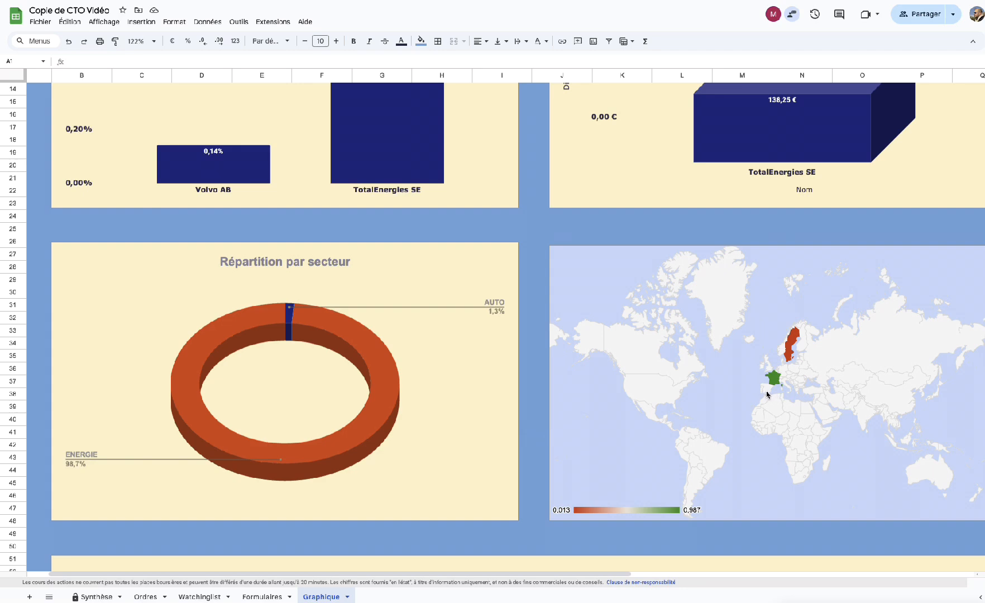
scroll(793, 382, "down", 1)
scroll(792, 381, "down", 5)
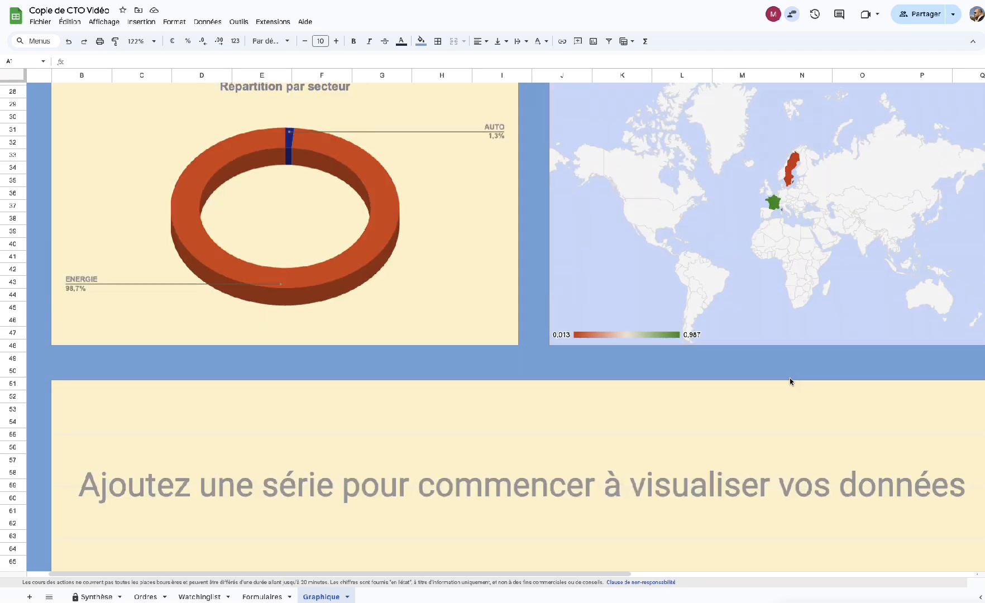
scroll(792, 381, "up", 10)
scroll(790, 382, "down", 5)
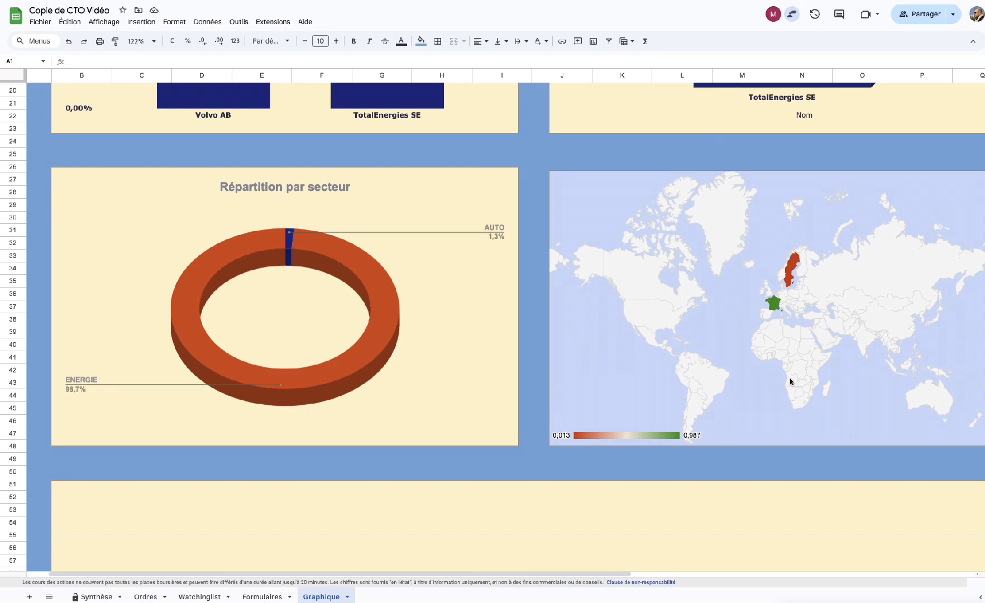
scroll(790, 382, "up", 1)
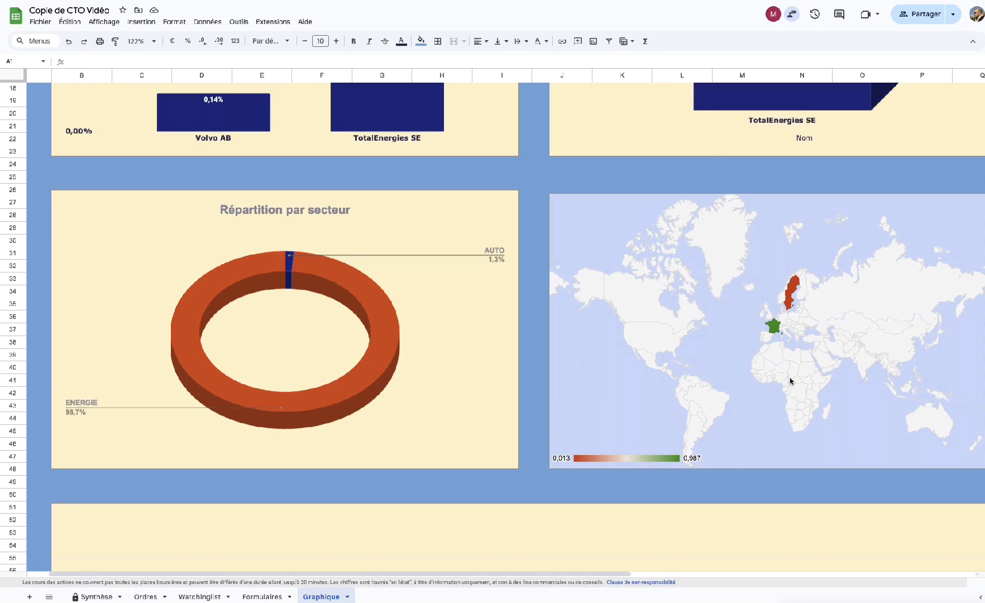
left_click(775, 327)
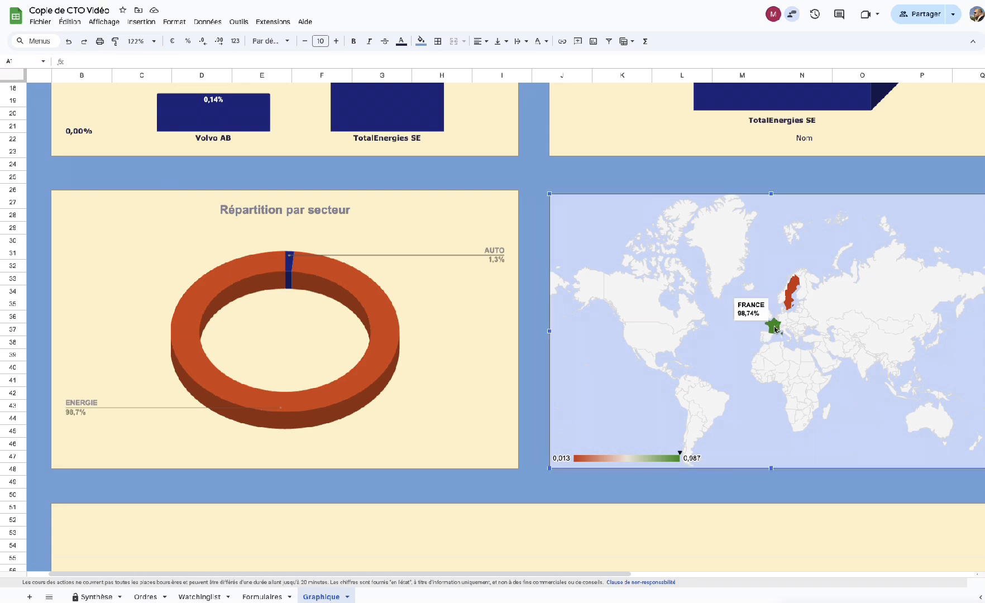
mouse_move(792, 291)
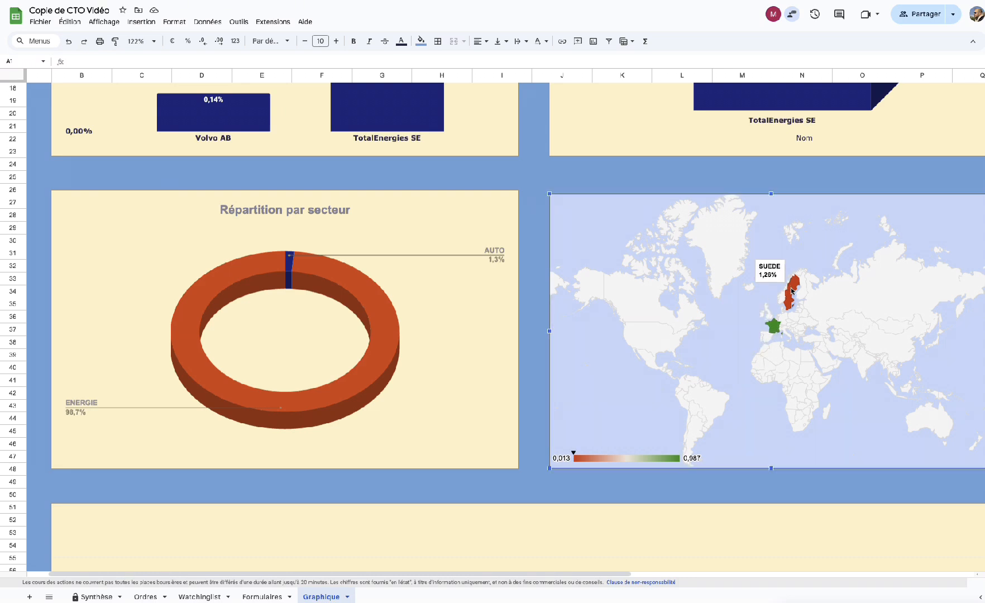
scroll(654, 439, "down", 7)
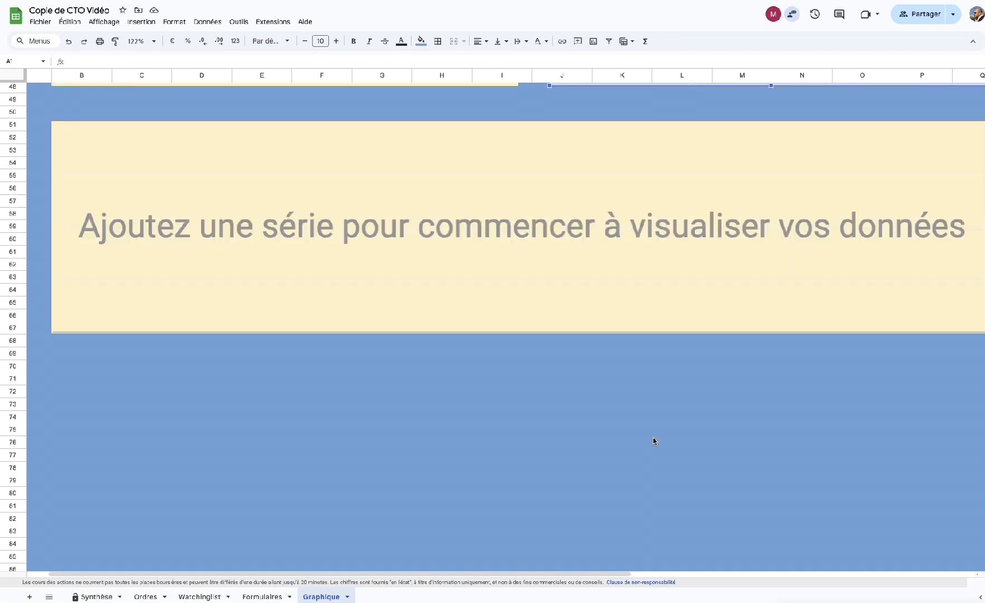
scroll(653, 441, "up", 2)
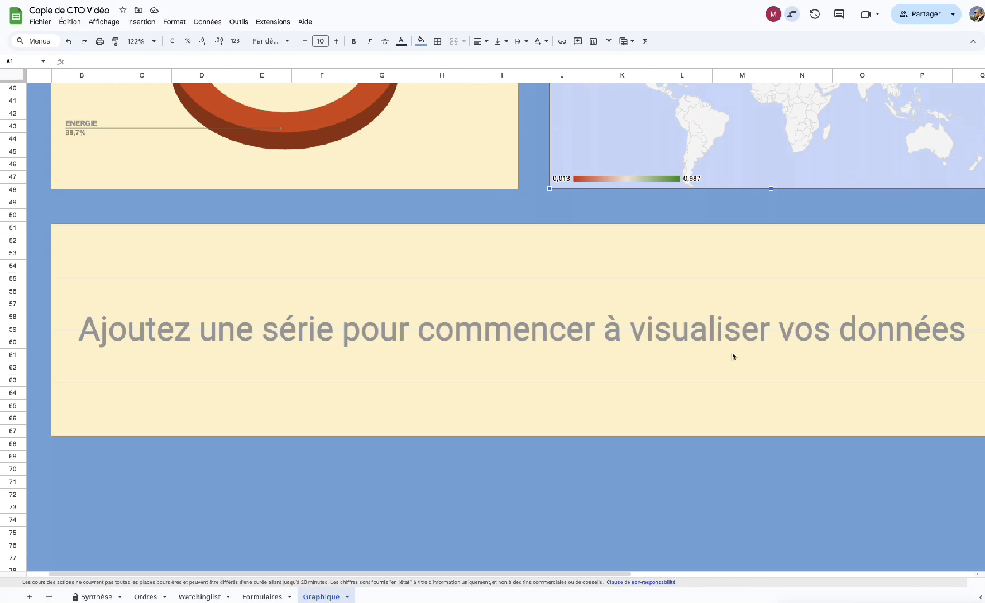
scroll(460, 381, "up", 5)
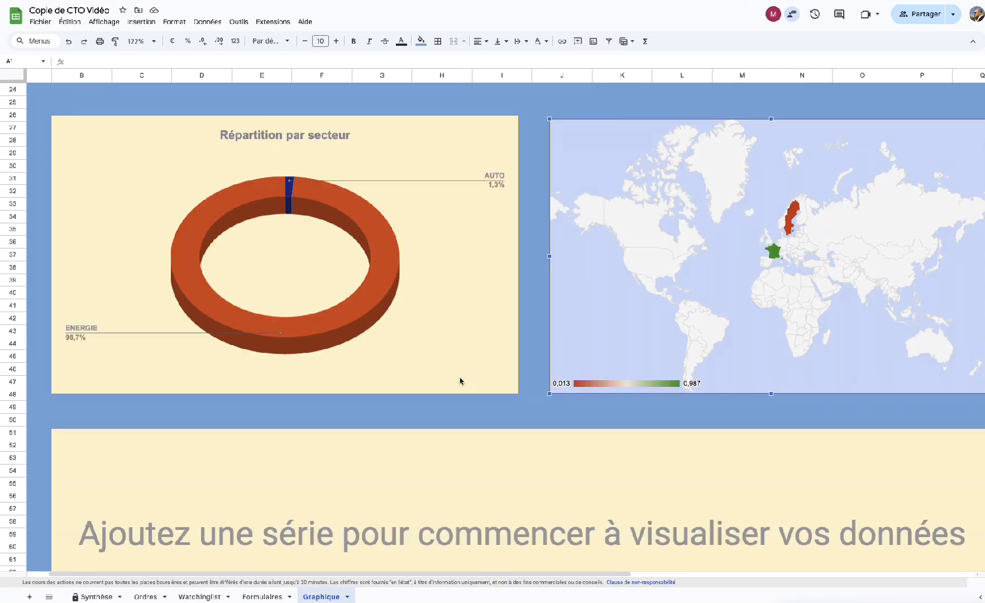
scroll(460, 381, "up", 3)
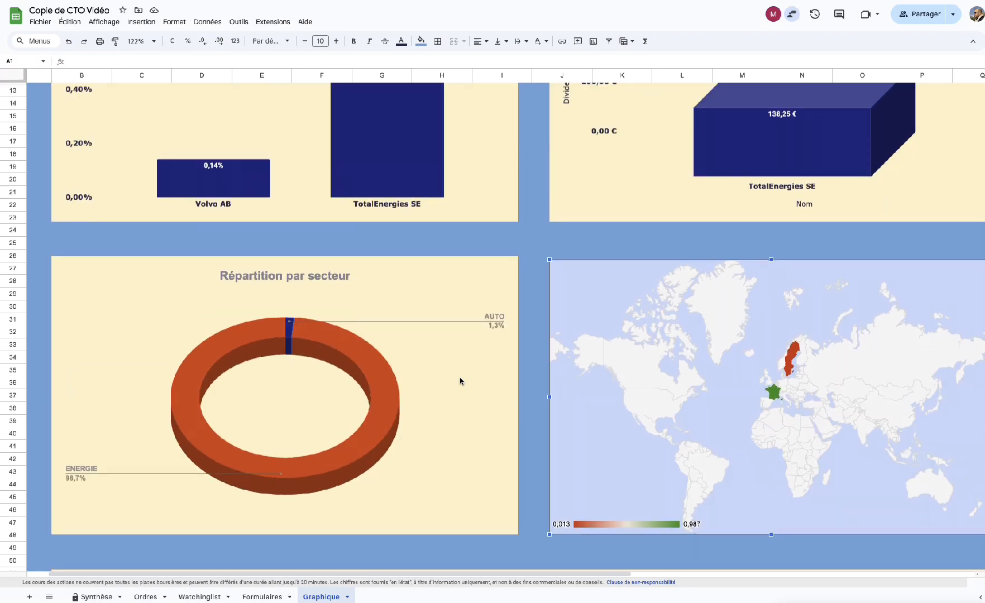
scroll(460, 380, "up", 1)
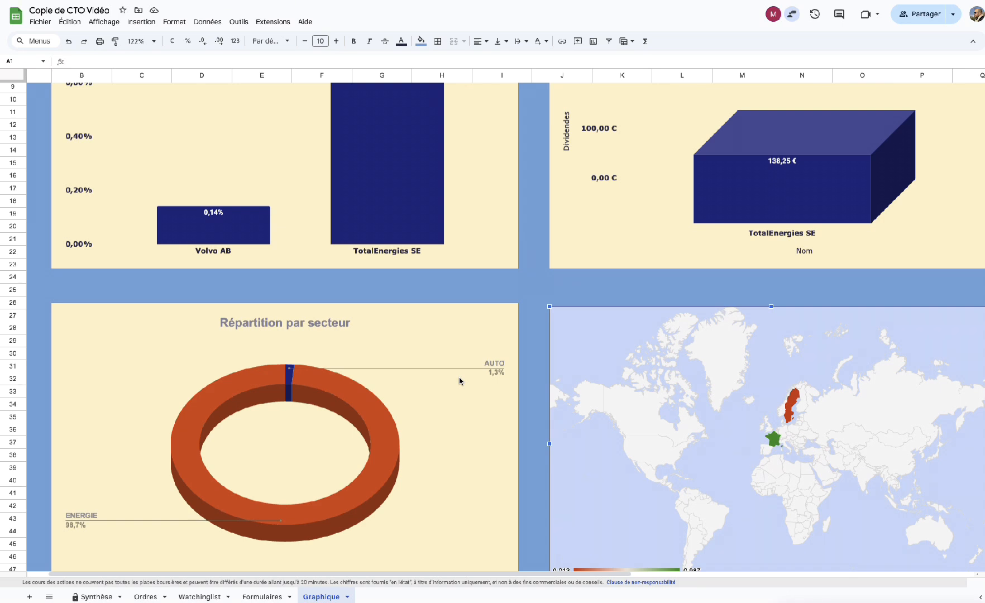
scroll(667, 360, "up", 1)
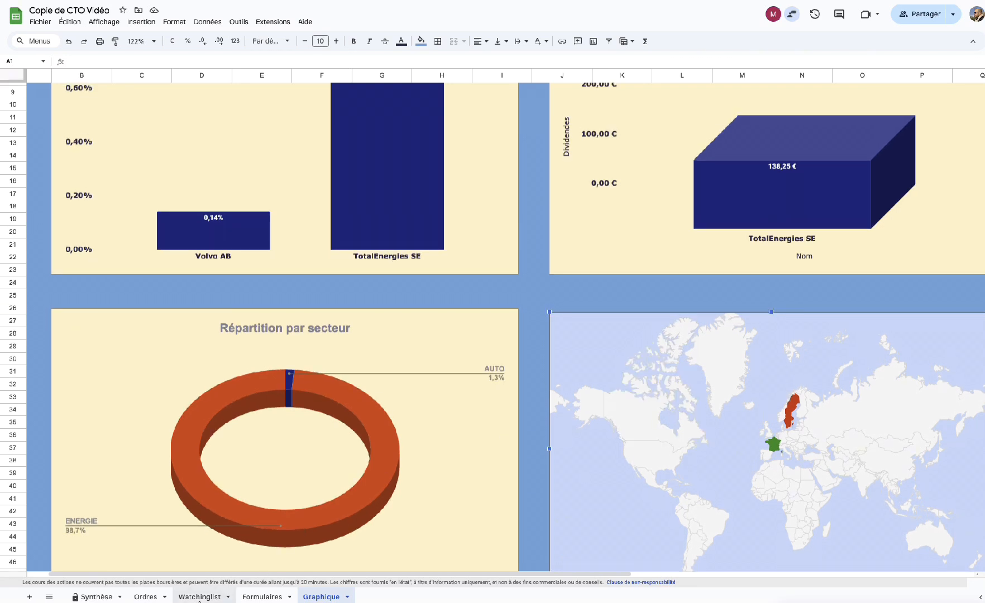
Switch to the Watchinglist sheet listing Hoegh Autoliners ASAxx.
left_click(200, 597)
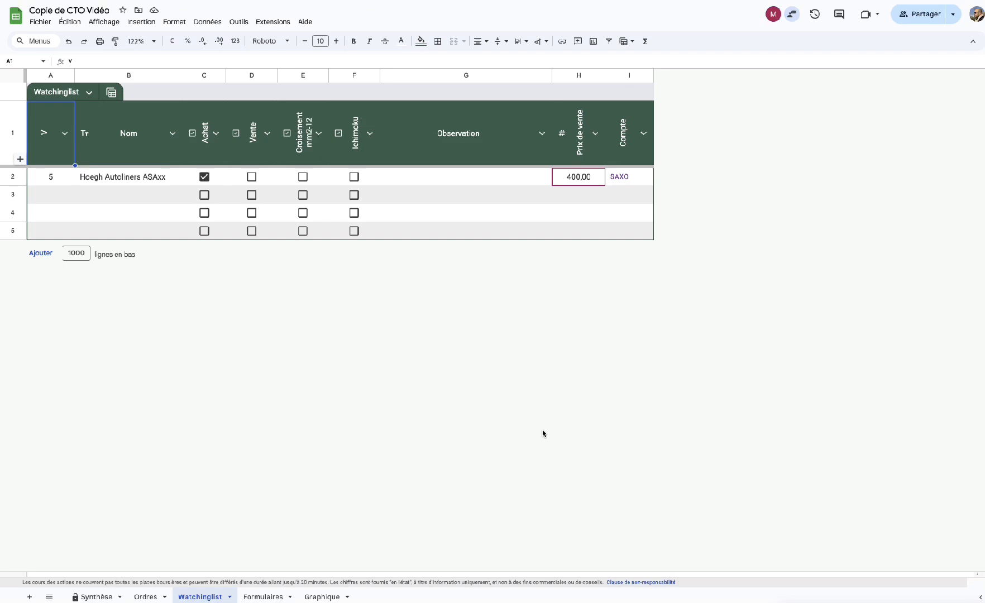
Move along the Hoegh Autoliners ASAxx row and toggle its Croisement checkbox.
key("Right")
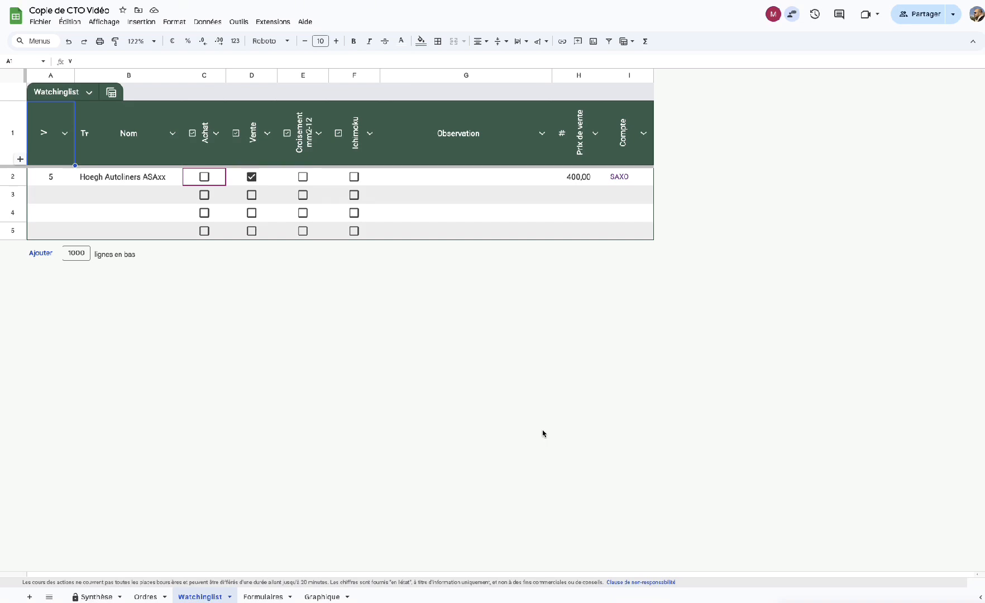
key("Right")
key("Right")
key("space")
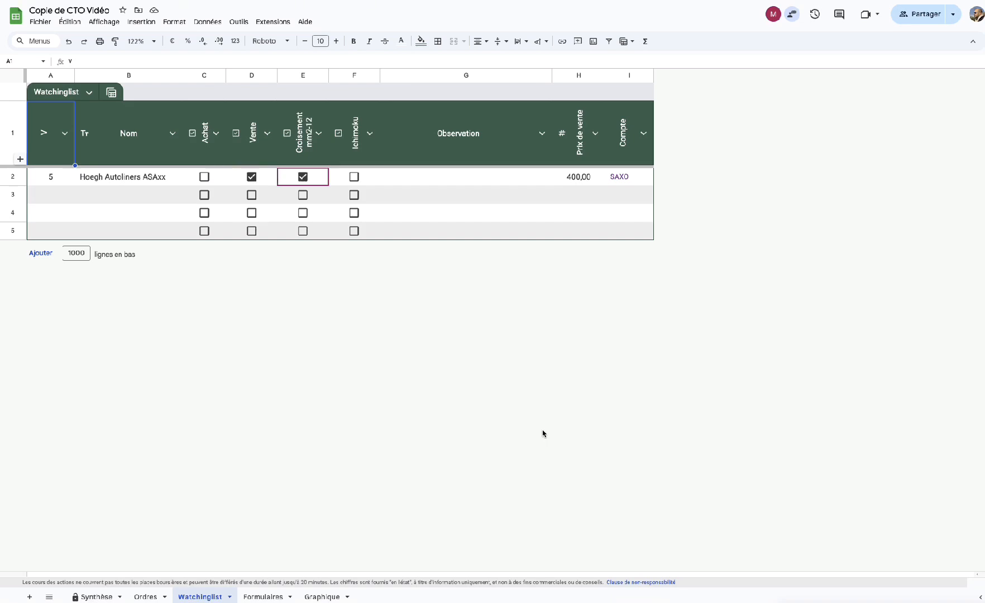